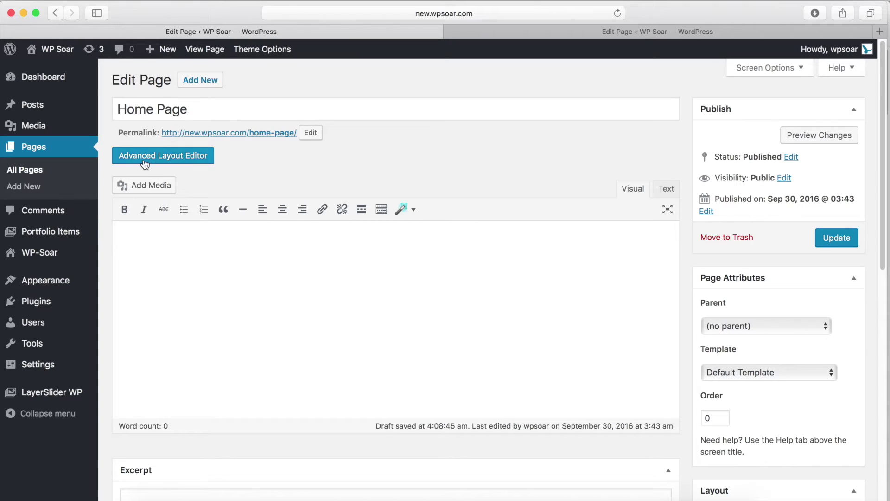
# Switch the Home Page to the Advanced Layout Editor and add a Color Section.
pyautogui.click(185, 160)
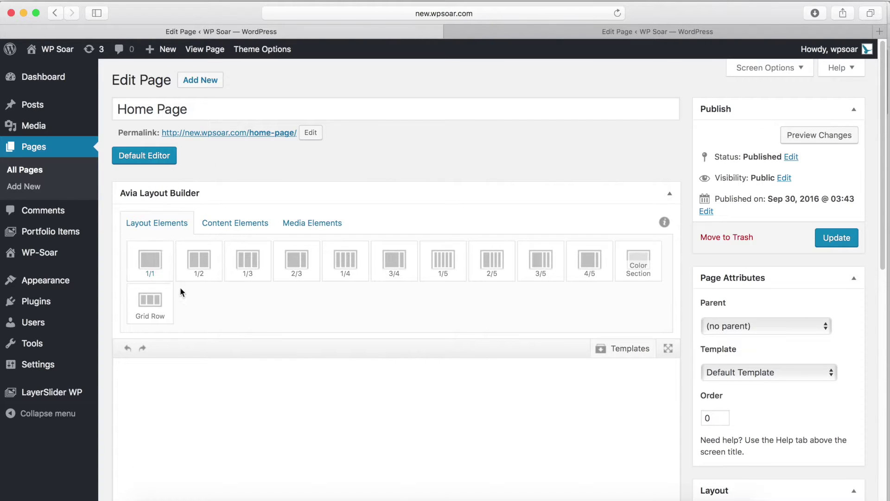
pyautogui.scroll(-2, 199, 265)
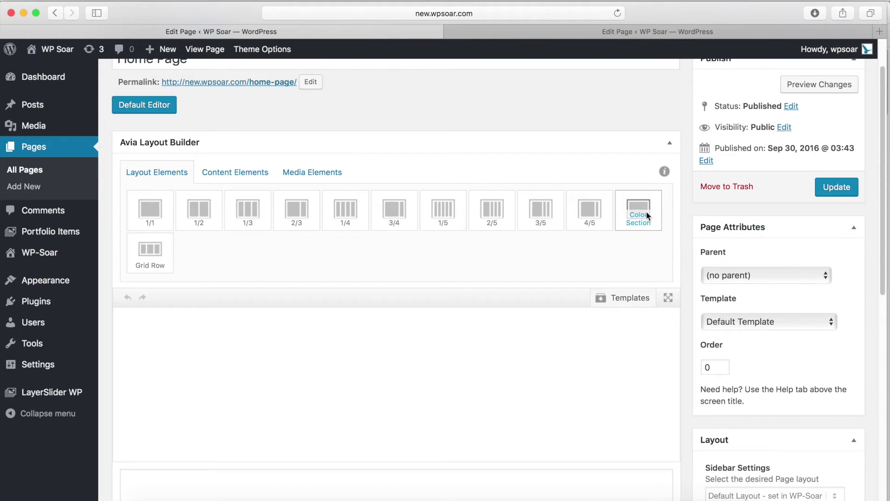
pyautogui.moveTo(648, 216); pyautogui.dragTo(450, 371)
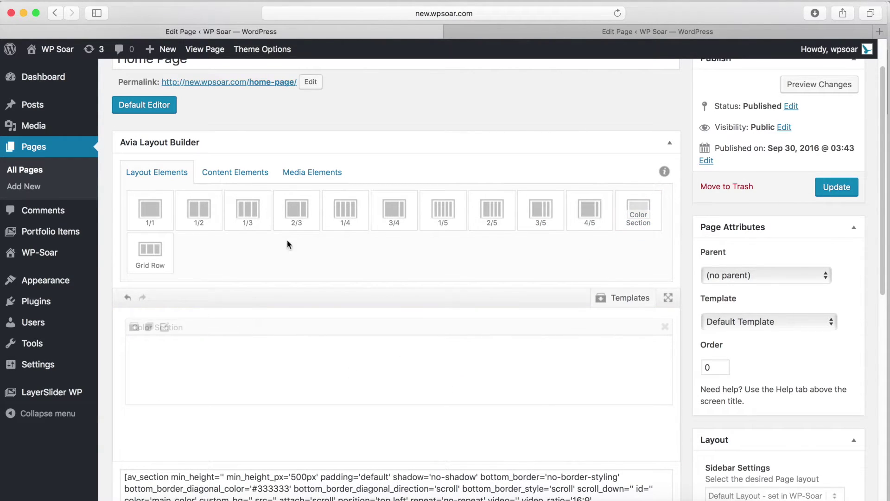
pyautogui.scroll(-1, 297, 327)
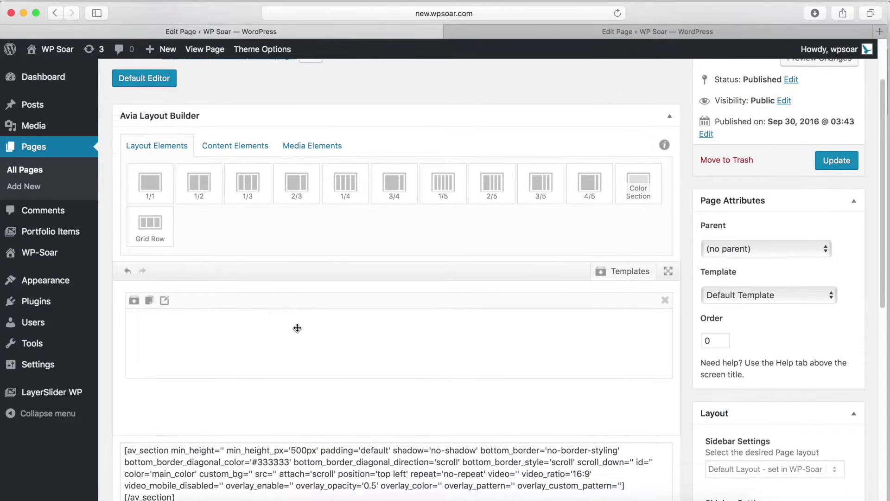
pyautogui.scroll(-1, 297, 327)
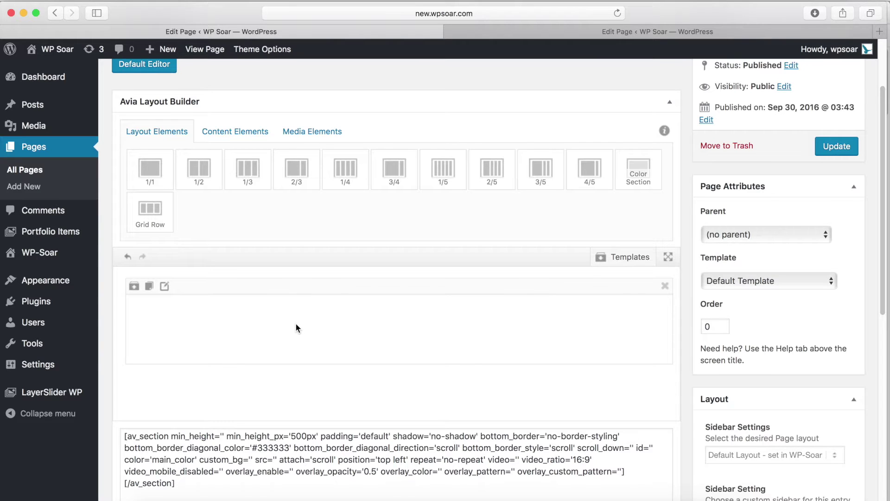
pyautogui.scroll(-3, 296, 322)
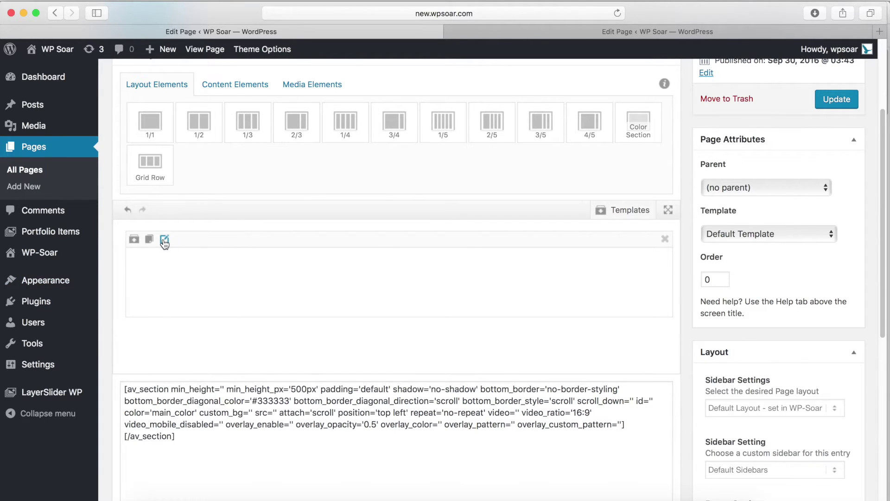
pyautogui.click(165, 239)
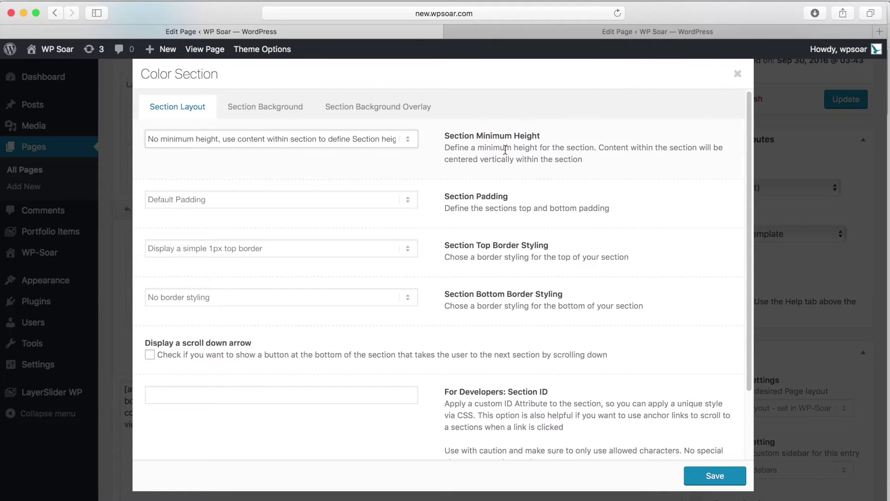
# Set the clouds photo from the Media Library as the Color Section's background image and save.
pyautogui.click(236, 107)
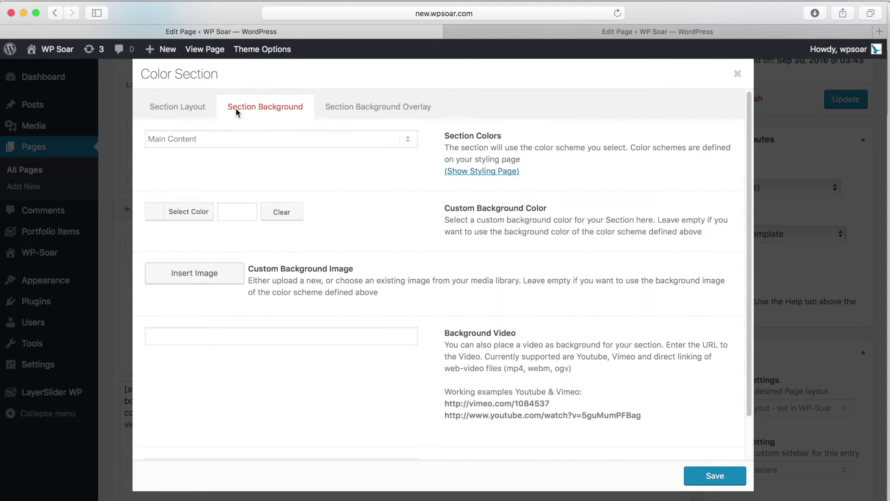
pyautogui.click(216, 276)
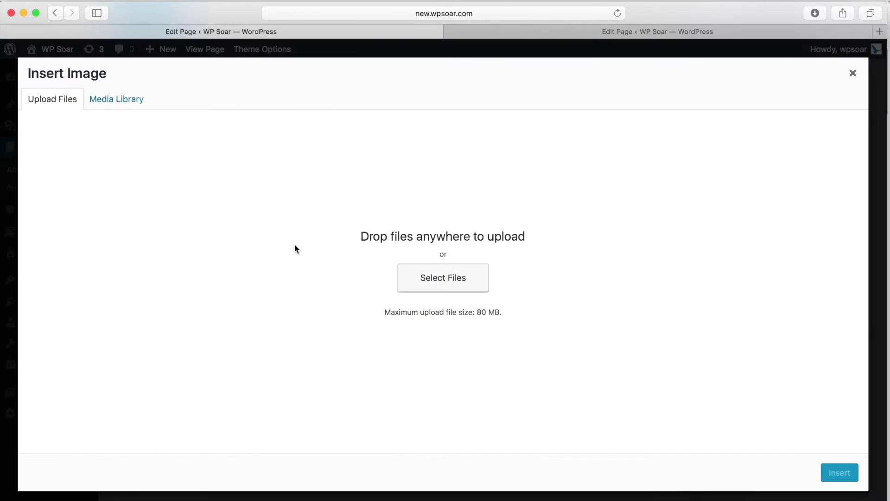
pyautogui.click(119, 107)
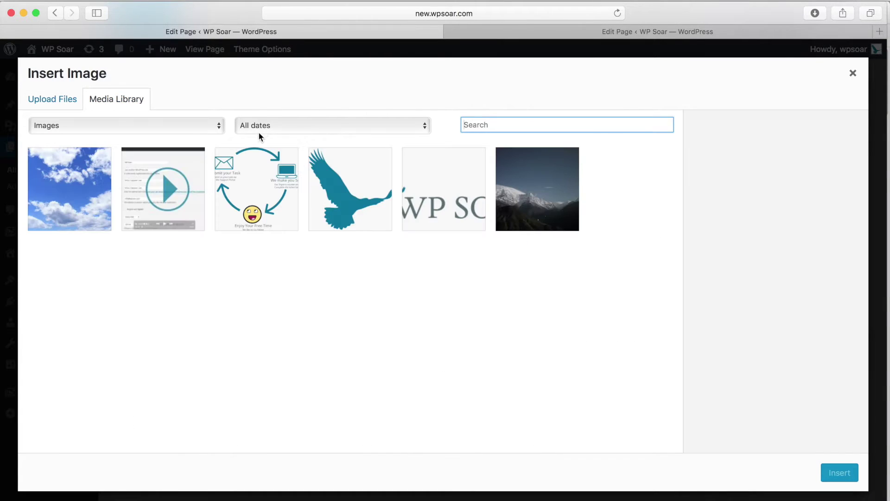
pyautogui.click(88, 176)
pyautogui.click(842, 473)
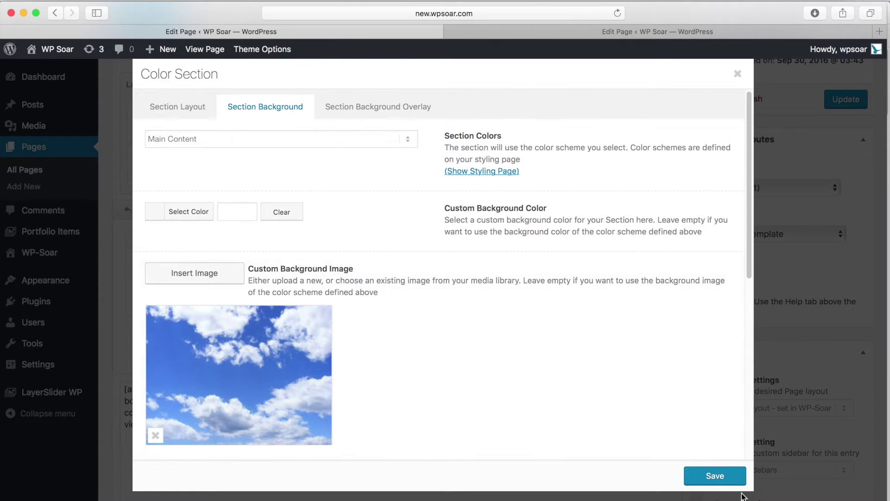
pyautogui.click(724, 481)
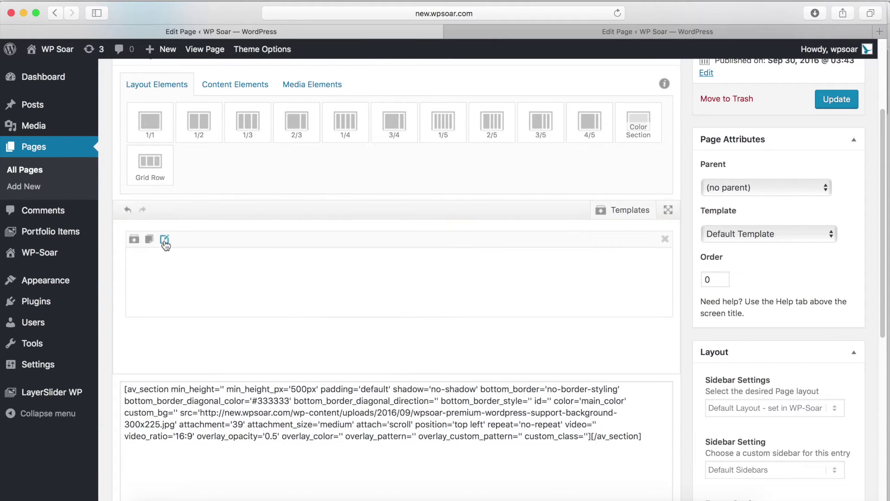
pyautogui.click(163, 240)
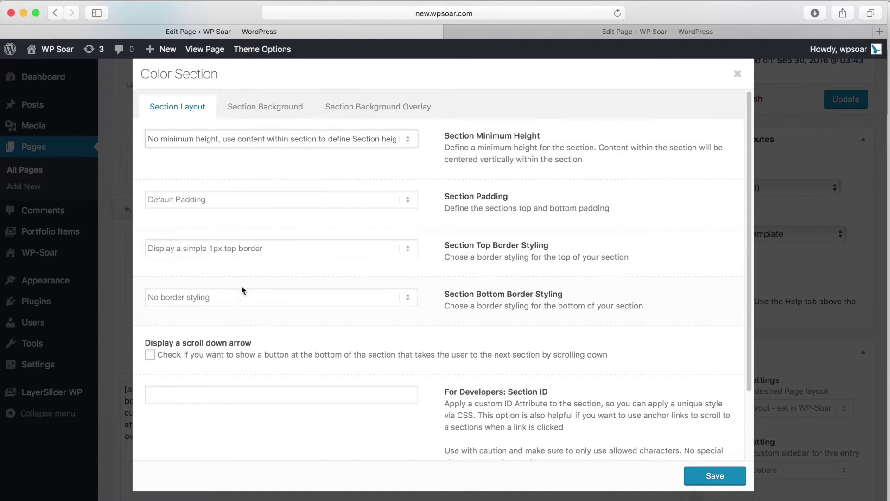
# Anchor the Color Section's background image at Bottom Center.
pyautogui.scroll(-5, 241, 285)
pyautogui.scroll(4, 249, 171)
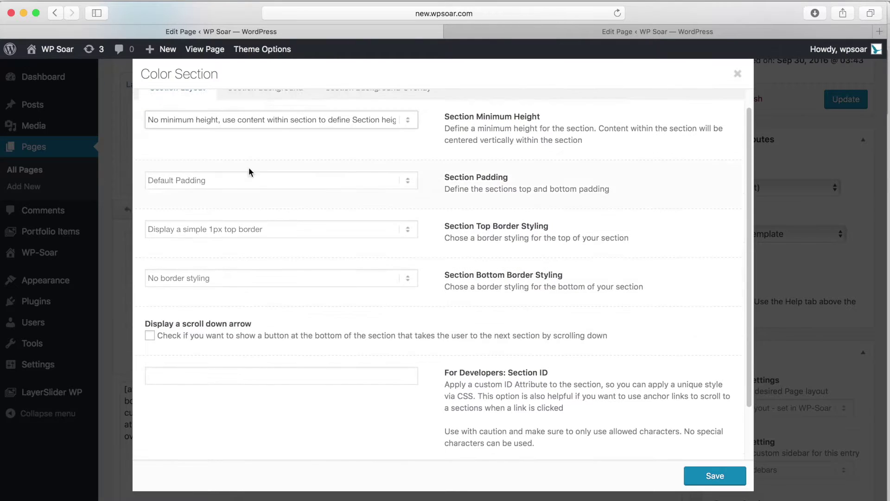
pyautogui.scroll(1, 269, 90)
pyautogui.click(291, 107)
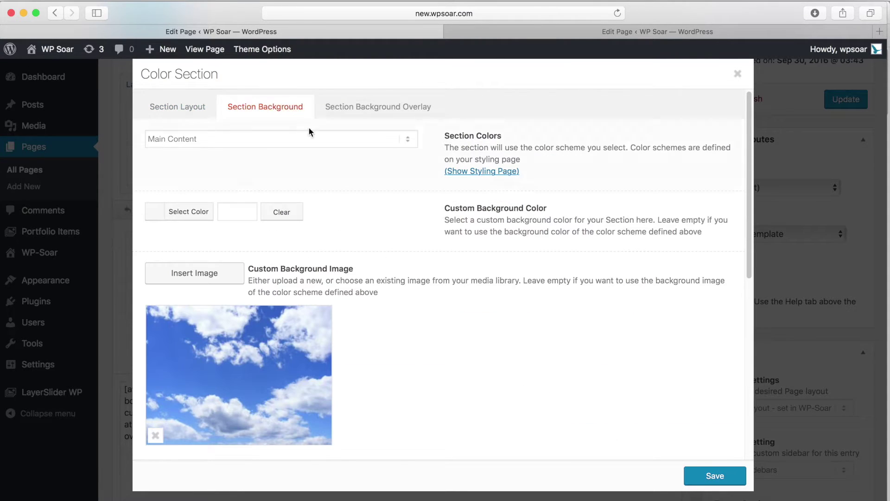
pyautogui.scroll(-6, 382, 264)
pyautogui.click(343, 288)
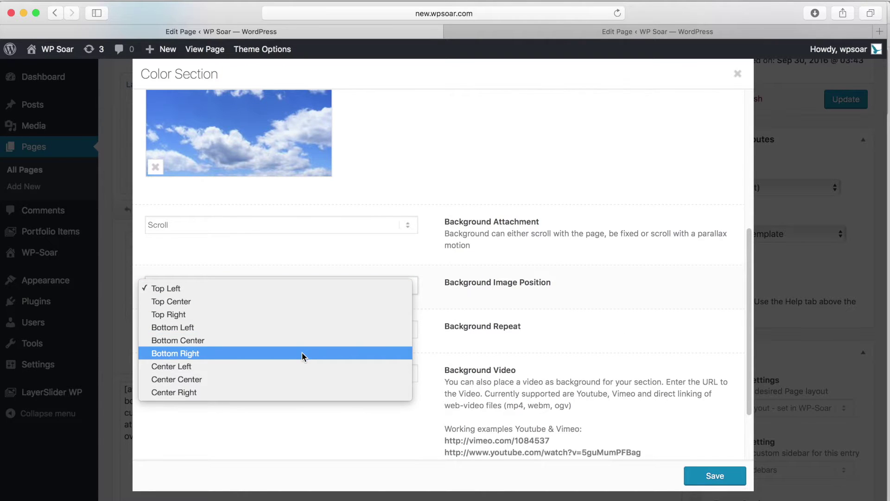
pyautogui.click(300, 340)
# Set the background attachment to Parallax and save the section settings.
pyautogui.scroll(-2, 301, 294)
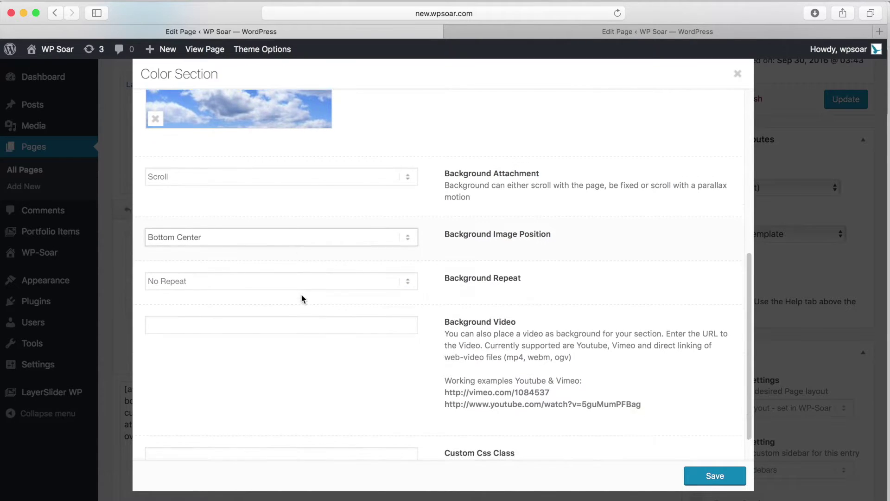
pyautogui.scroll(-1, 305, 288)
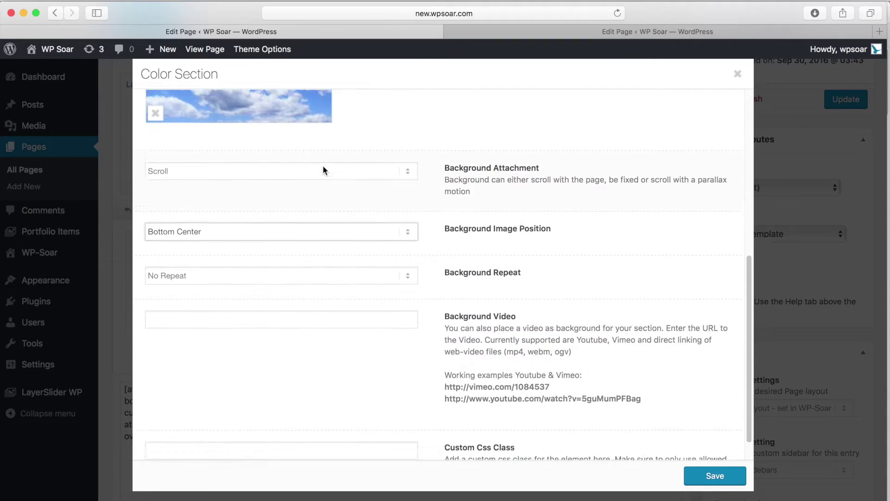
pyautogui.scroll(1, 323, 167)
pyautogui.click(321, 193)
pyautogui.click(312, 219)
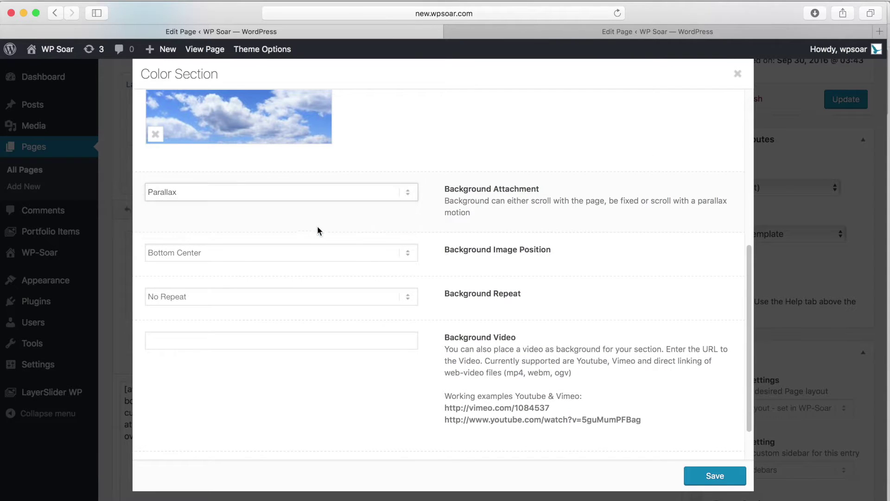
pyautogui.scroll(10, 288, 213)
pyautogui.scroll(-1, 278, 194)
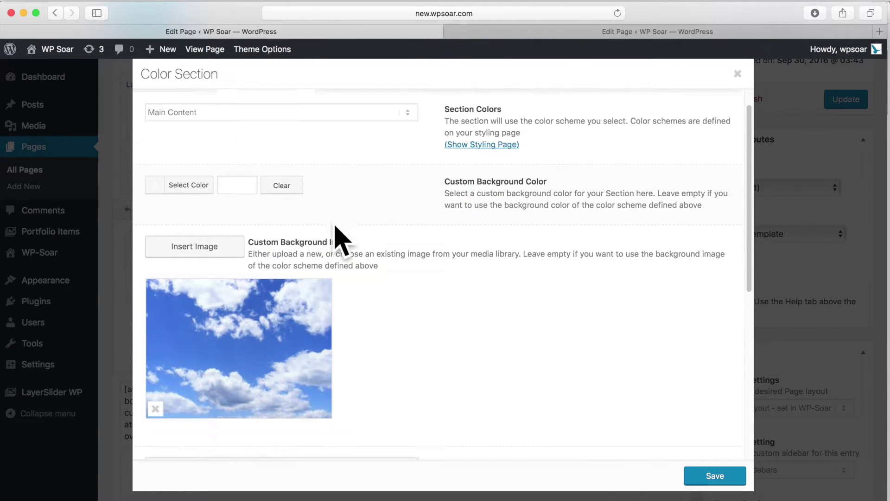
pyautogui.scroll(-2, 328, 225)
pyautogui.scroll(-2, 691, 393)
pyautogui.click(715, 475)
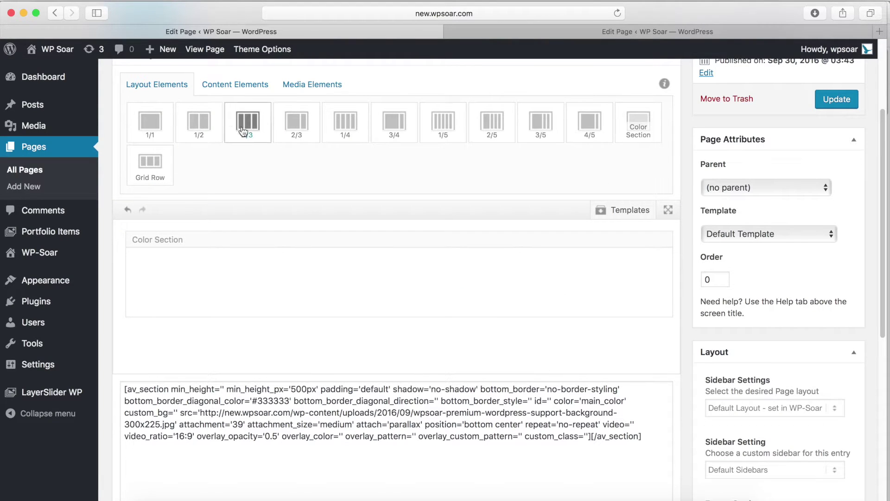
# Add a Special Heading to the Color Section reading 'Get Rid Of Your WordPress Problems...'.
pyautogui.click(214, 86)
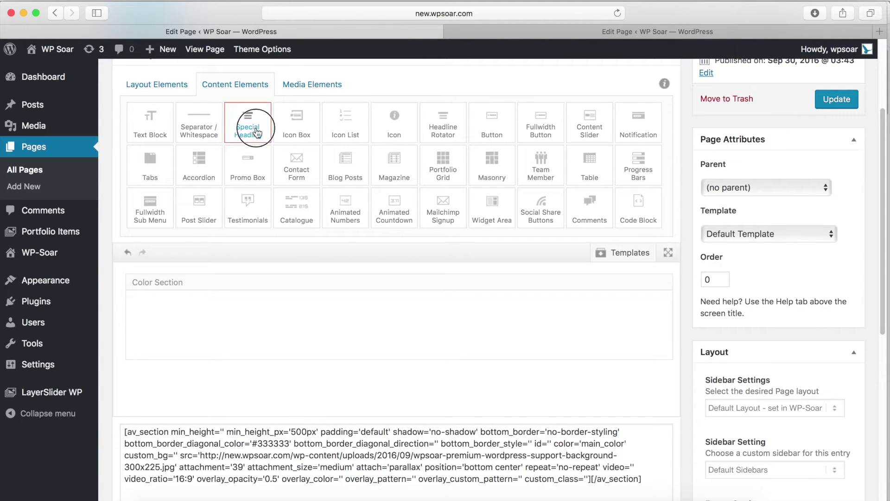
pyautogui.moveTo(257, 133); pyautogui.dragTo(394, 323)
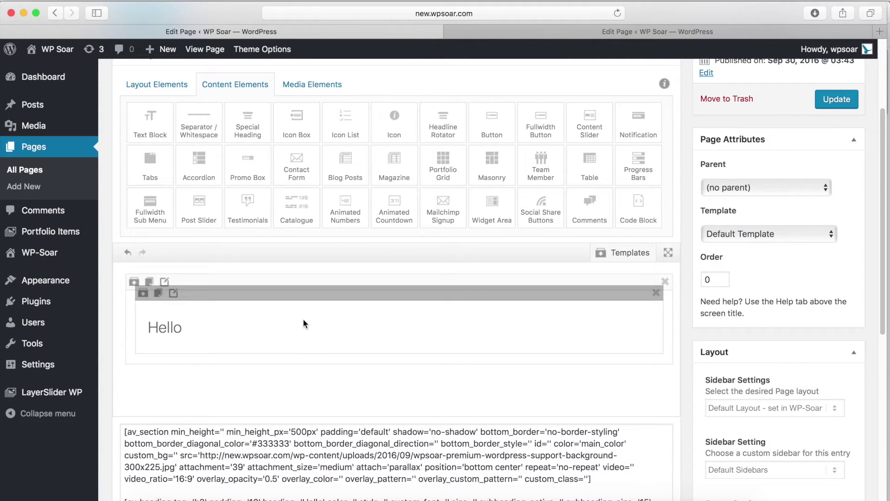
pyautogui.click(284, 319)
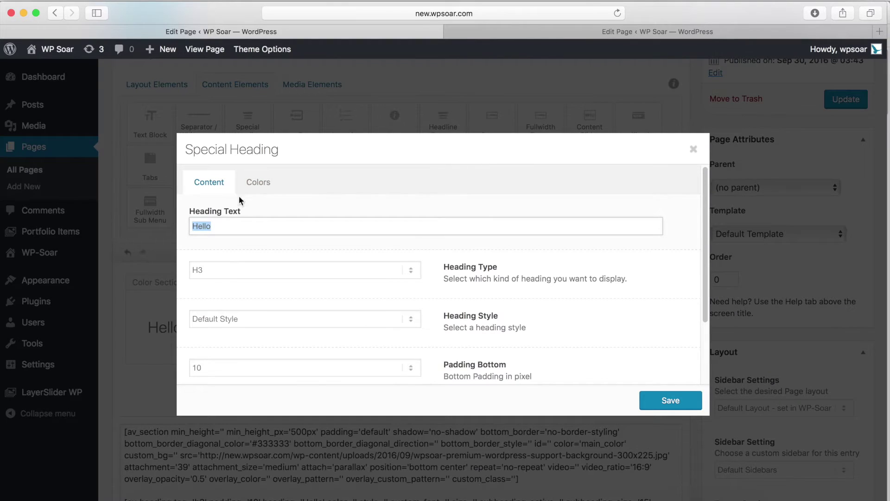
pyautogui.write('Get Rid Of Your Wordpr')
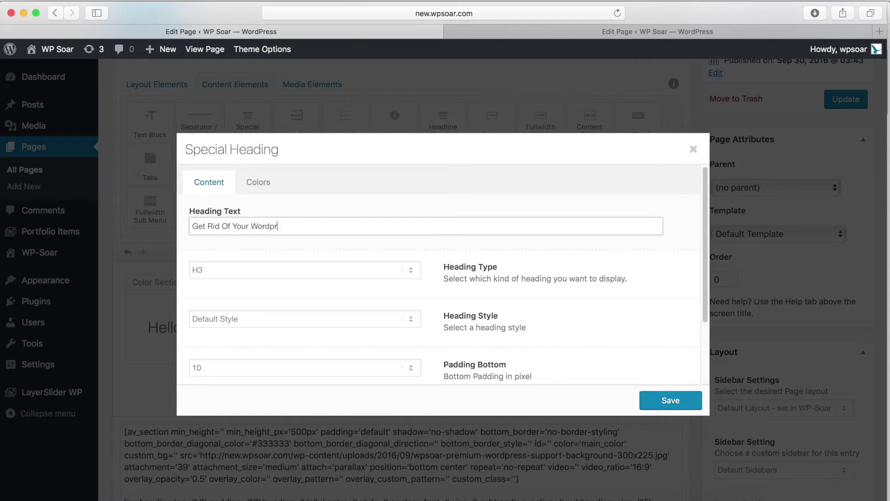
pyautogui.write('ess ')
pyautogui.write('proble')
pyautogui.write('roblems')
pyautogui.press('Tab')
pyautogui.click(389, 226)
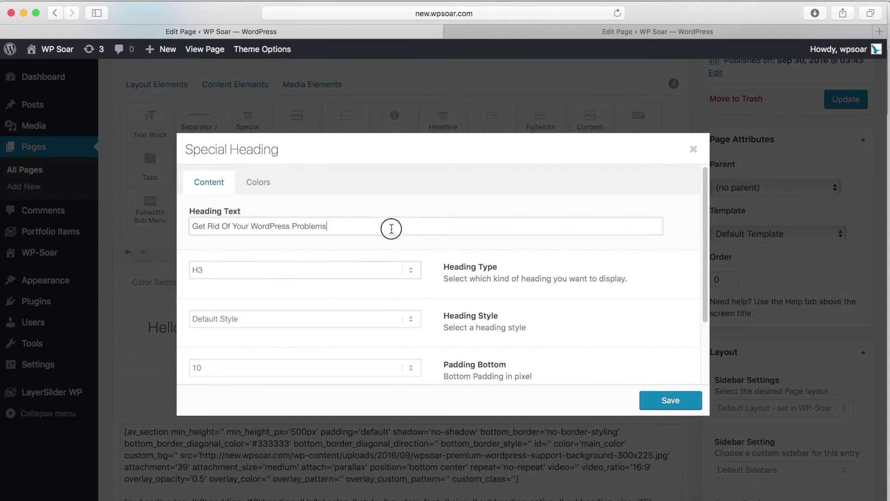
pyautogui.write('...')
# Make the heading an H1 and save it.
pyautogui.click(353, 271)
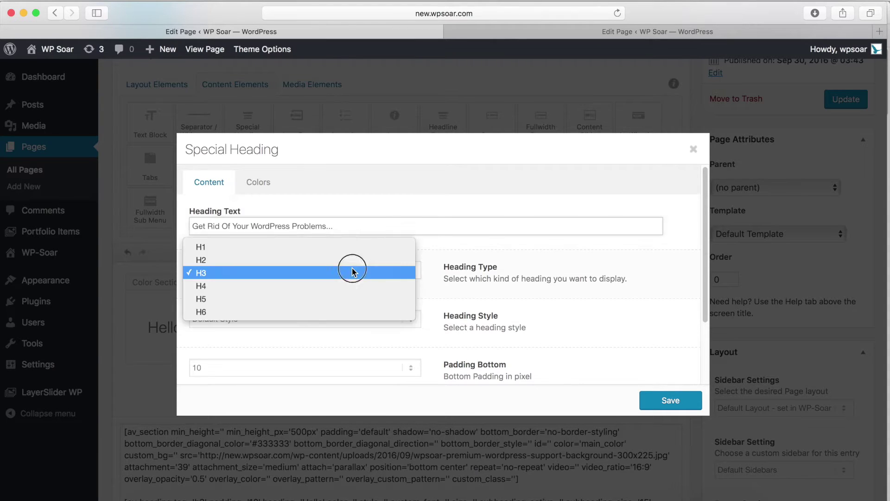
pyautogui.click(332, 247)
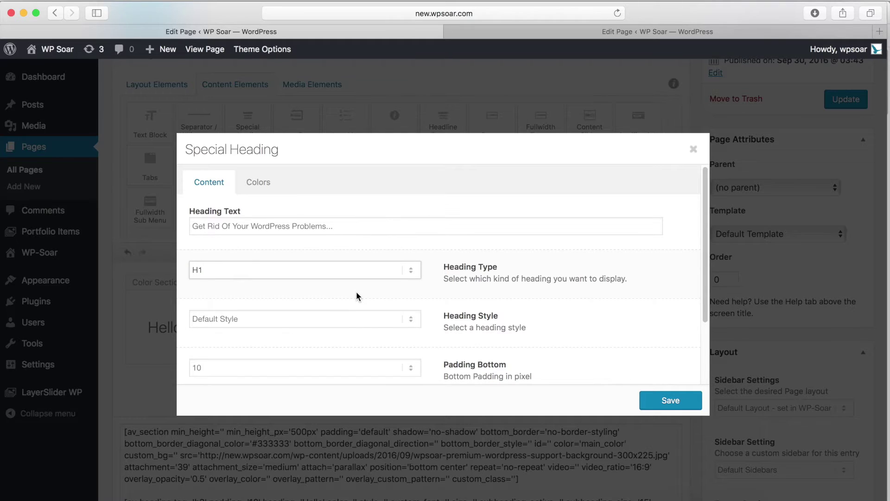
pyautogui.scroll(-1, 358, 275)
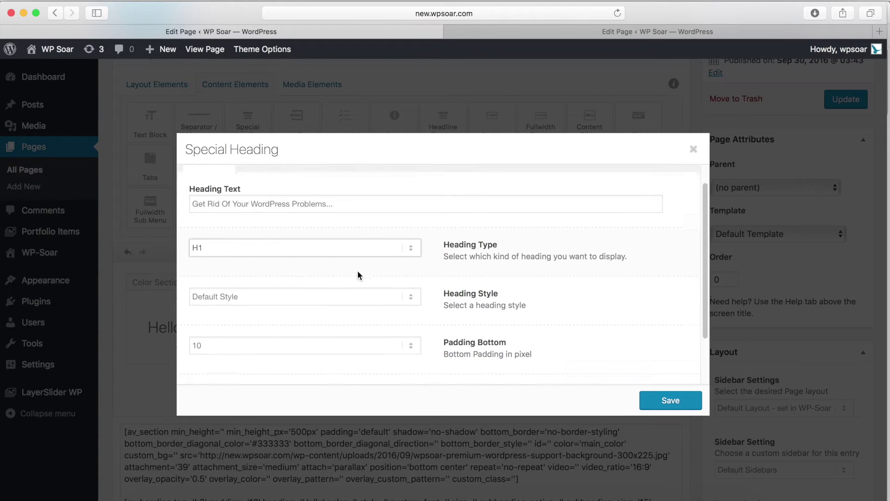
pyautogui.scroll(-1, 357, 275)
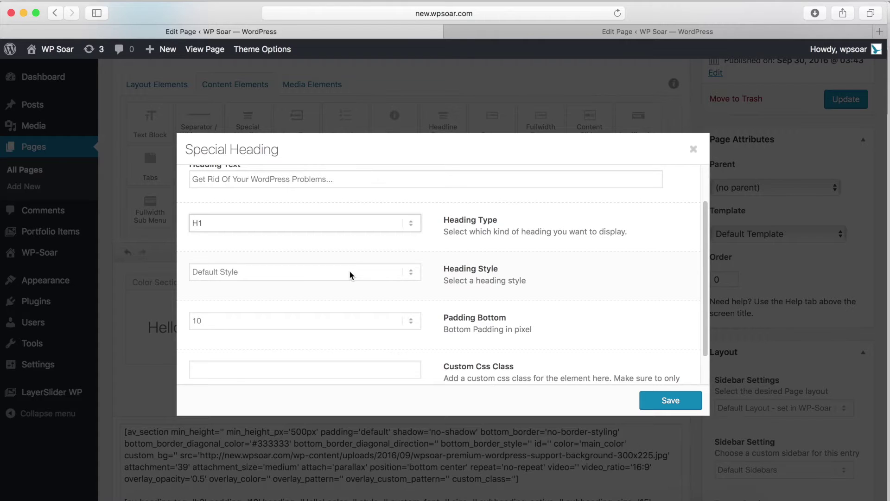
pyautogui.scroll(-1, 349, 270)
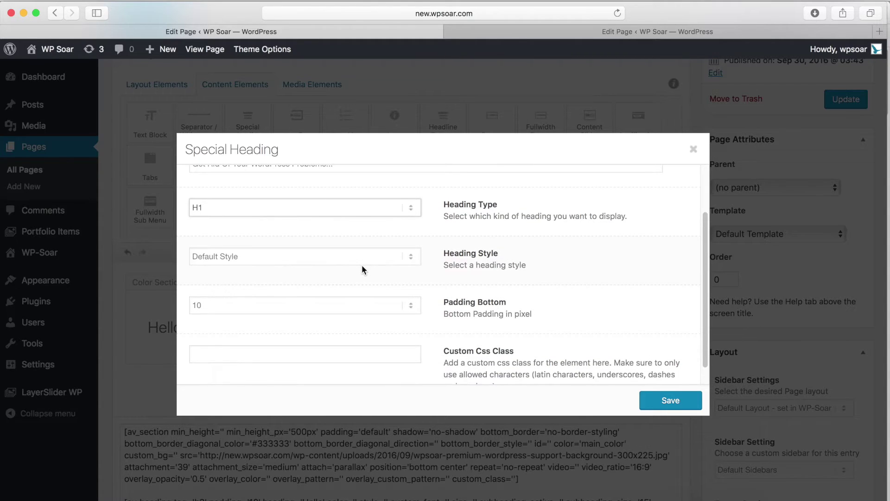
pyautogui.scroll(-1, 352, 331)
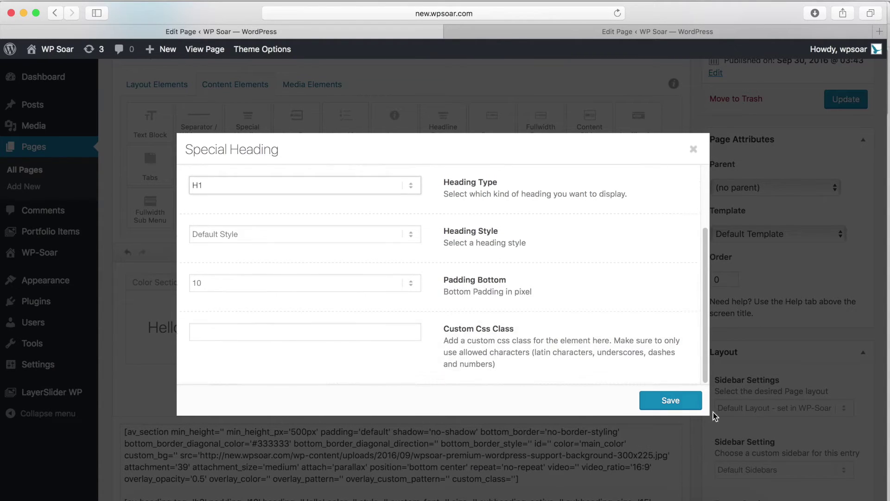
pyautogui.click(670, 401)
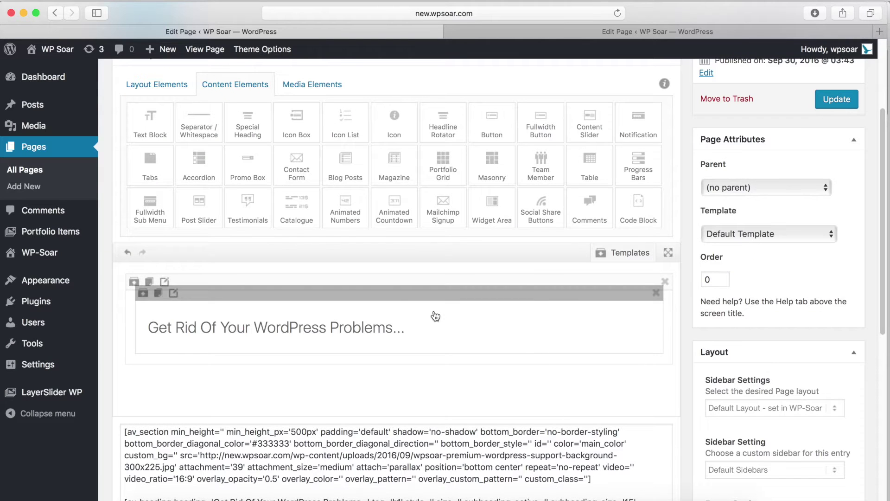
# Give the heading the Modern centered style and save.
pyautogui.click(410, 316)
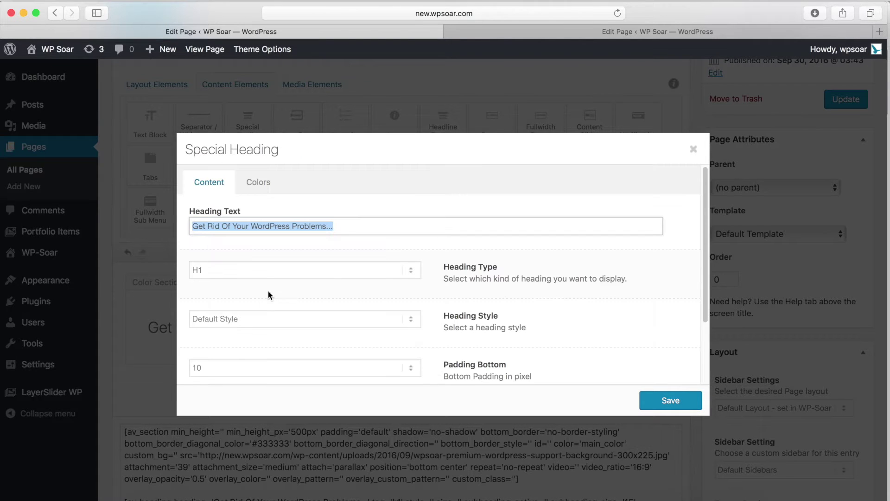
pyautogui.scroll(-2, 269, 297)
pyautogui.click(292, 285)
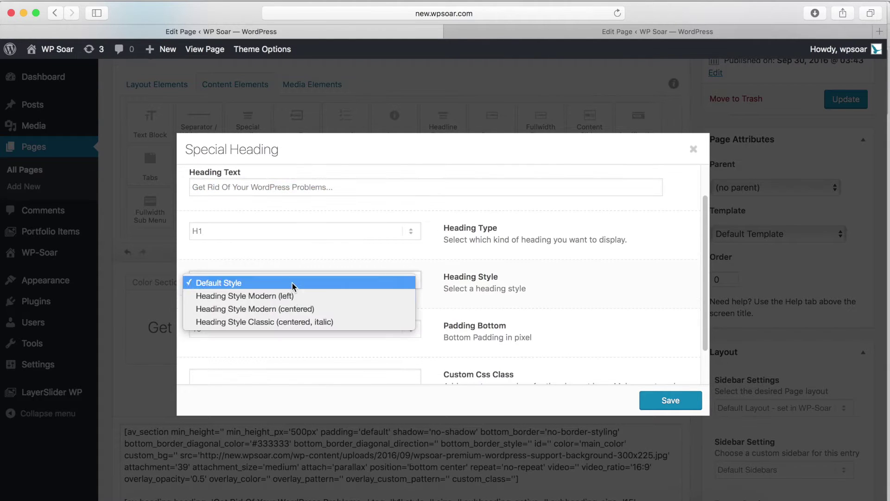
pyautogui.click(290, 309)
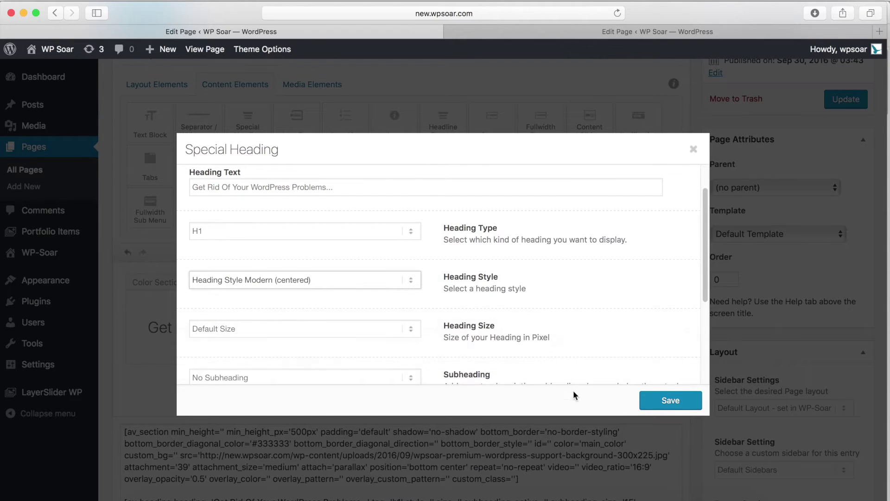
pyautogui.click(667, 400)
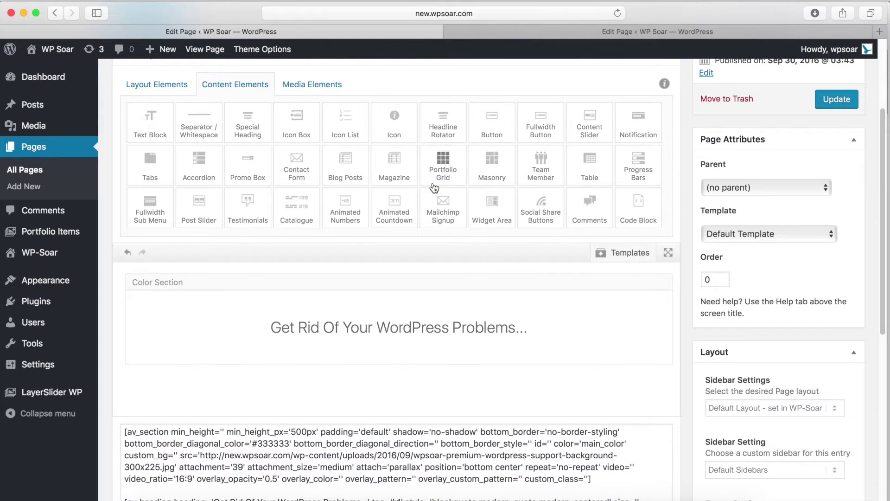
# Enable a subheading displayed below the heading.
pyautogui.scroll(-3, 436, 189)
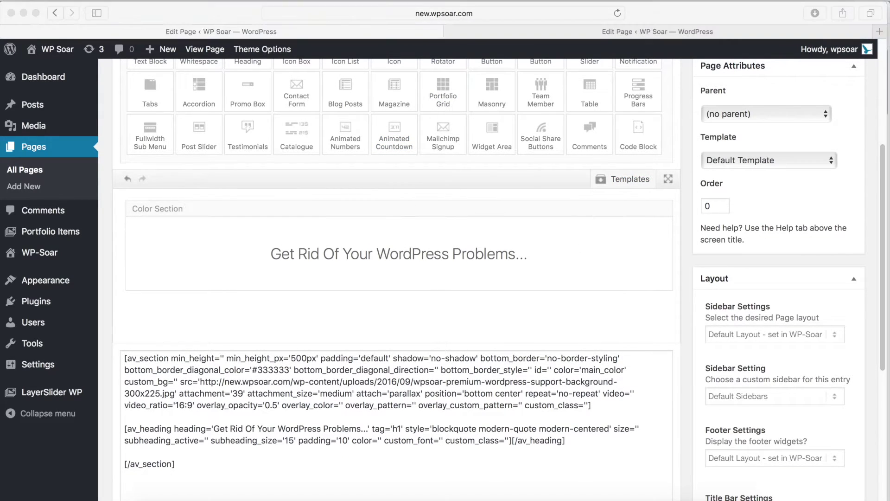
pyautogui.click(466, 246)
pyautogui.click(395, 254)
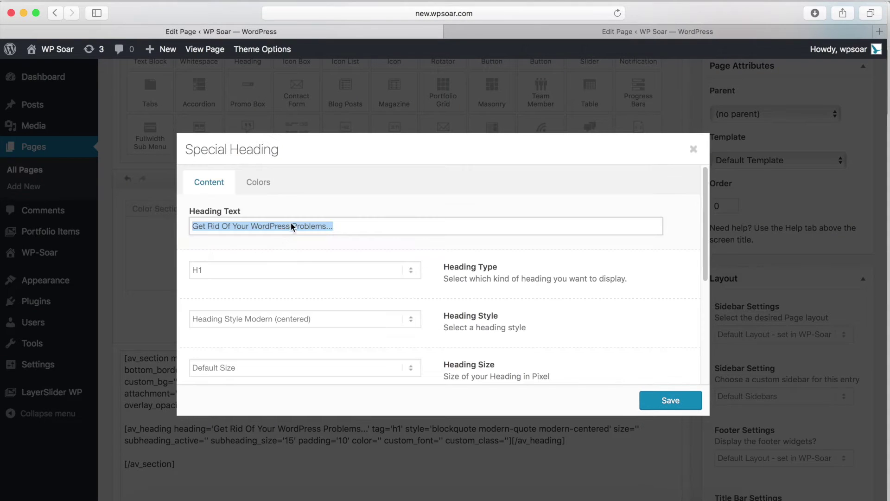
pyautogui.scroll(-5, 271, 266)
pyautogui.click(262, 237)
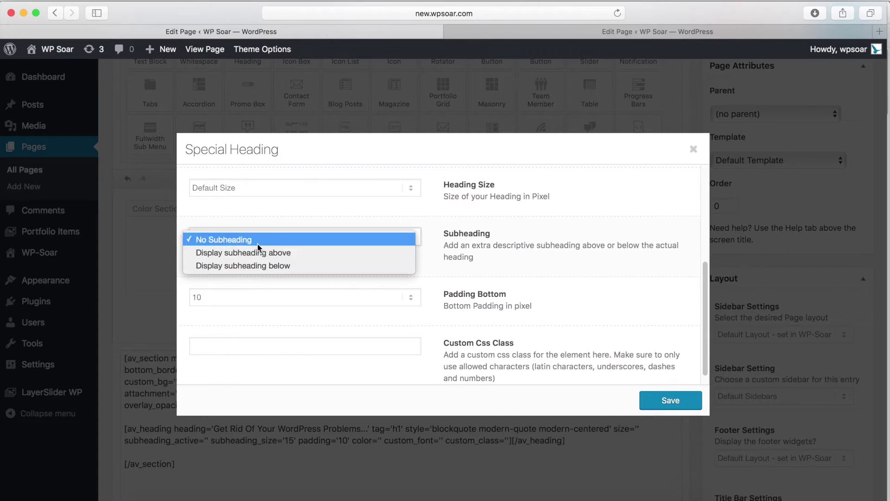
pyautogui.click(251, 265)
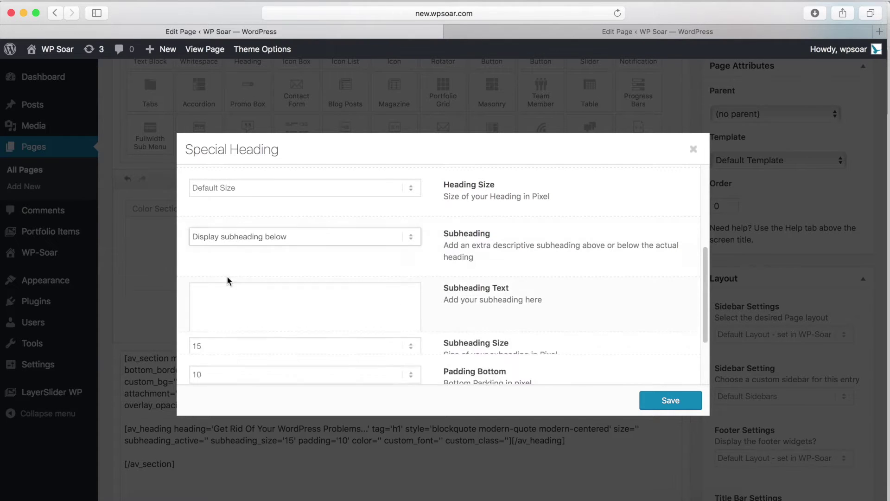
pyautogui.click(287, 296)
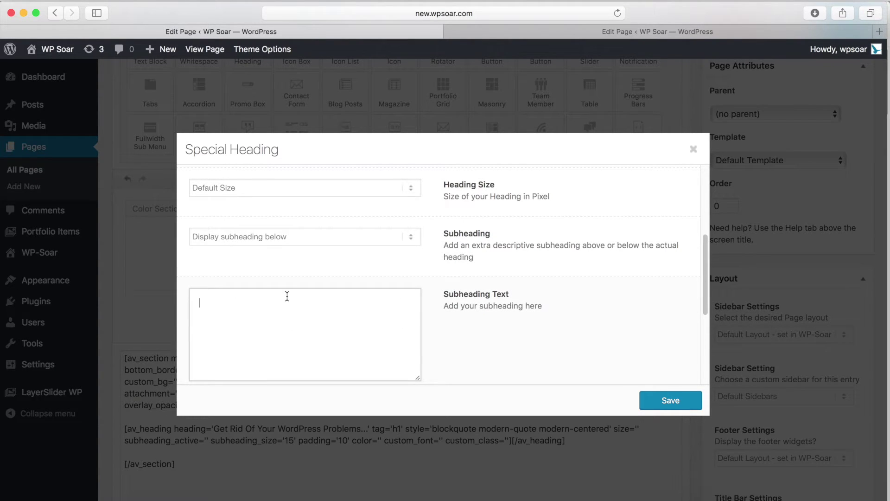
# Enter the subheading '24/7 Access to the Best WordPress Support. Work with the Best WordPress Developers...' and save.
pyautogui.write('24/7 Access to the Bst W')
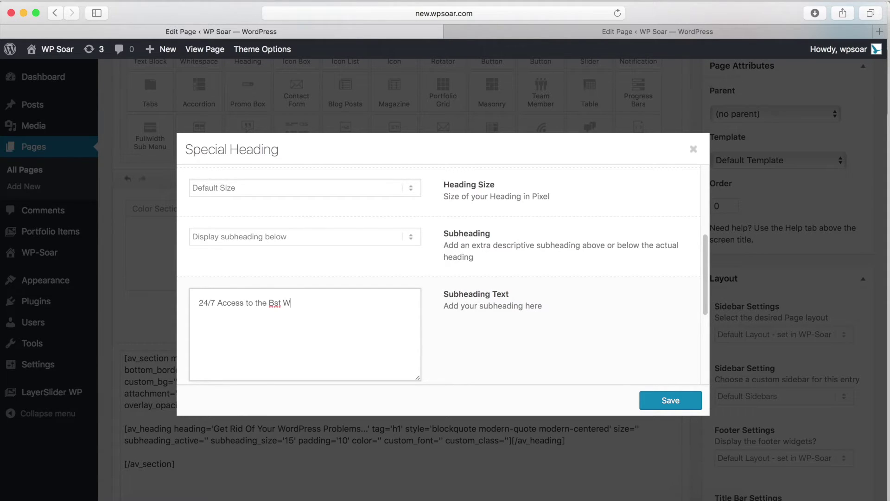
pyautogui.write('o')
pyautogui.press('BackSpace')
pyautogui.press('BackSpace')
pyautogui.press('BackSpace')
pyautogui.press('BackSpace')
pyautogui.press('BackSpace')
pyautogui.write('est WordPress suppor')
pyautogui.press('BackSpace')
pyautogui.press('BackSpace')
pyautogui.press('BackSpace')
pyautogui.press('BackSpace')
pyautogui.press('BackSpace')
pyautogui.write('Supp')
pyautogui.press('BackSpace')
pyautogui.press('BackSpace')
pyautogui.press('BackSpace')
pyautogui.press('BackSpace')
pyautogui.write('Support. Wor')
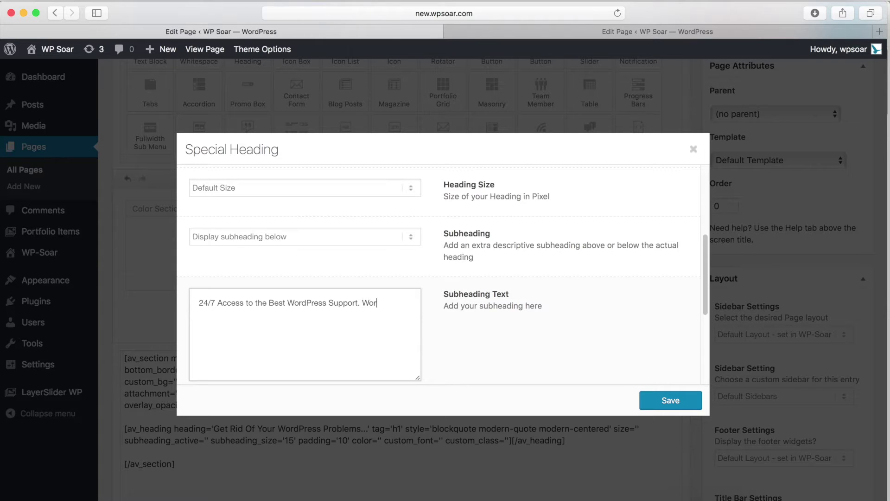
pyautogui.write('k with the Best WordPress Develo')
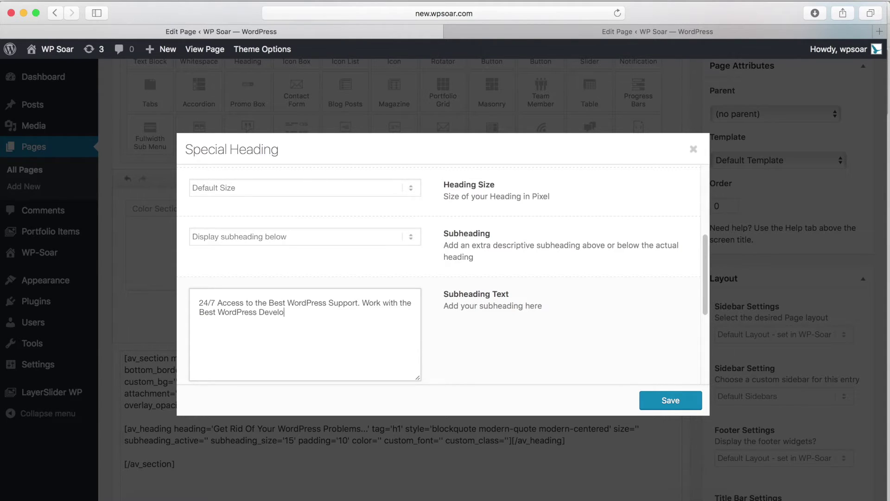
pyautogui.write('pers. What are you going t')
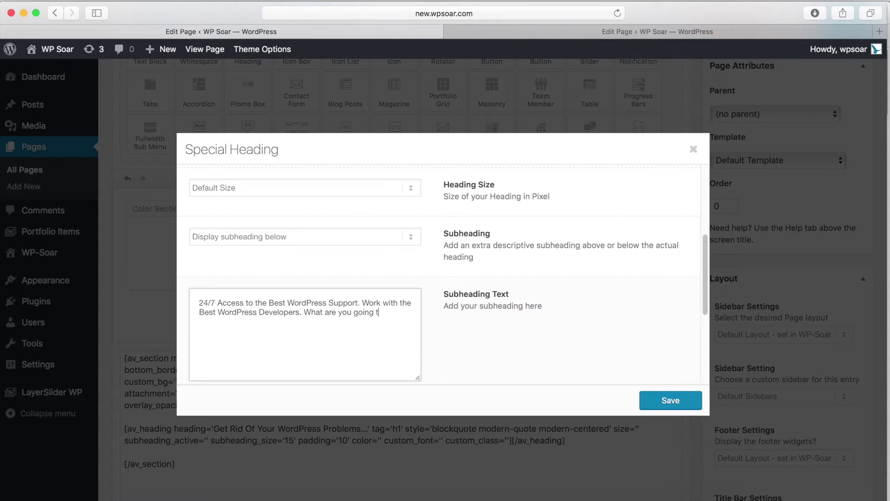
pyautogui.write('o do with your new found spare time?')
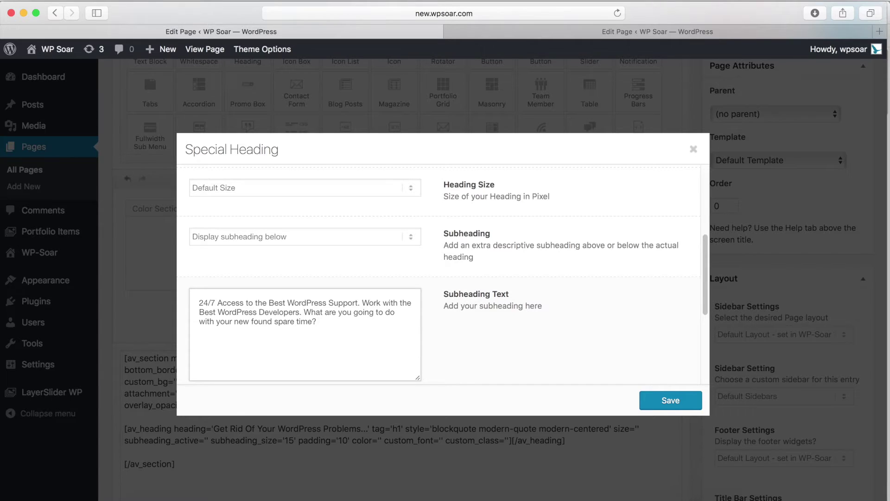
pyautogui.click(667, 402)
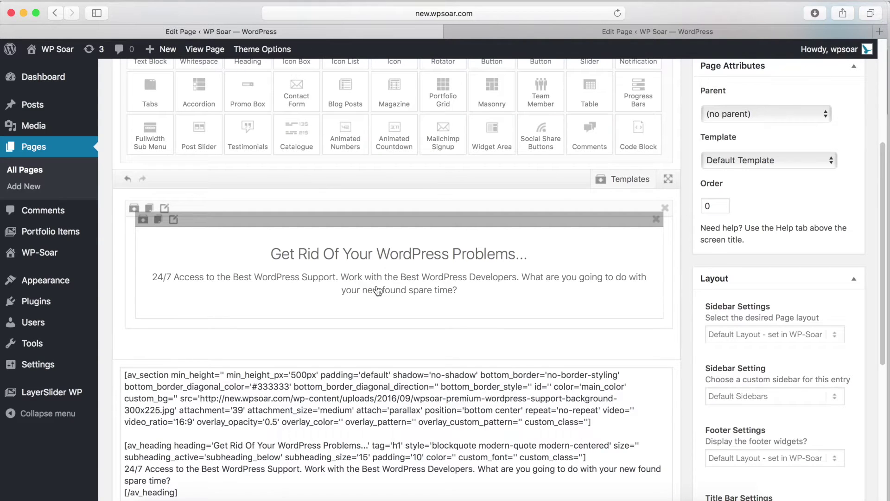
# Add a Button element to the Color Section labelled 'Sign Up Today'.
pyautogui.scroll(3, 276, 93)
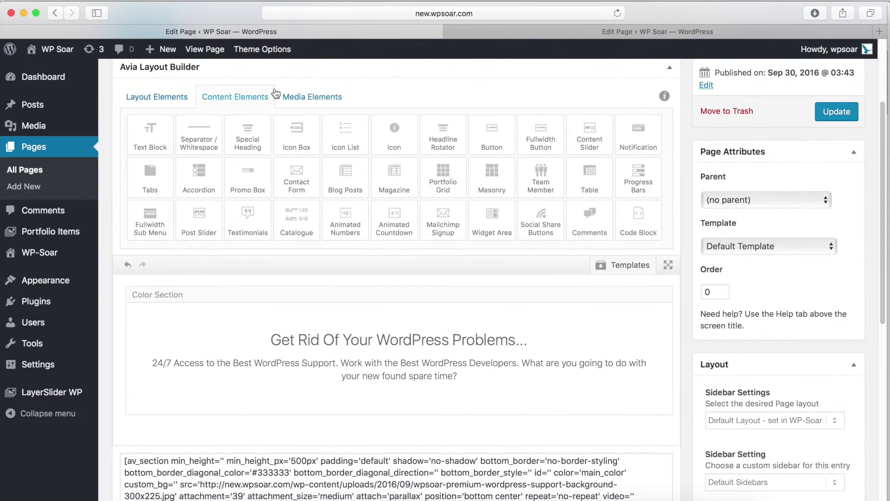
pyautogui.moveTo(491, 134); pyautogui.dragTo(425, 431)
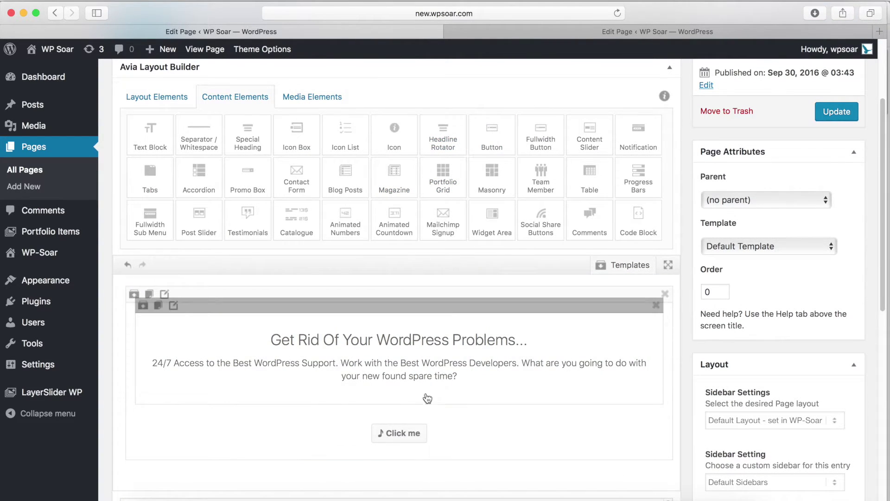
pyautogui.click(415, 436)
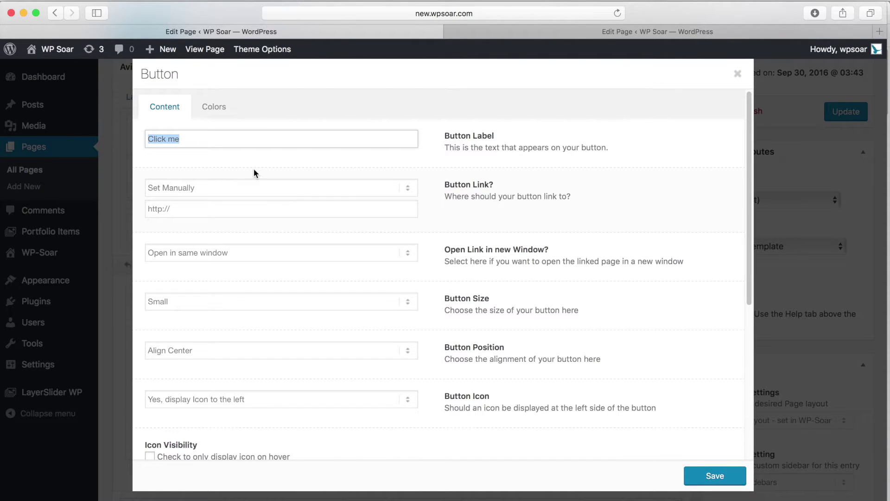
pyautogui.write('Sign Up Today')
pyautogui.press('Tab')
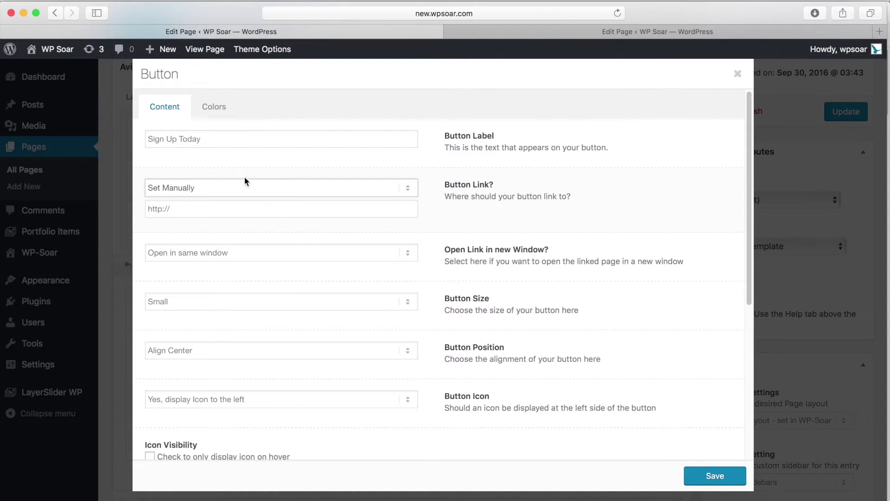
pyautogui.click(228, 188)
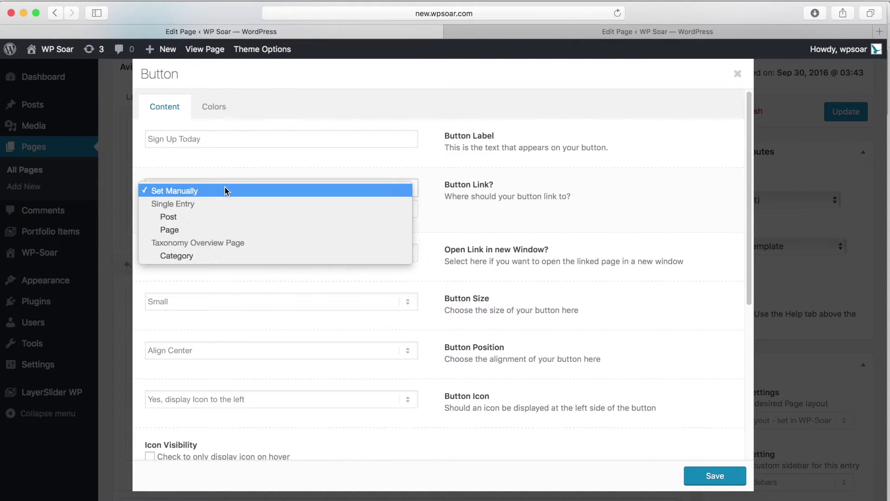
pyautogui.click(247, 145)
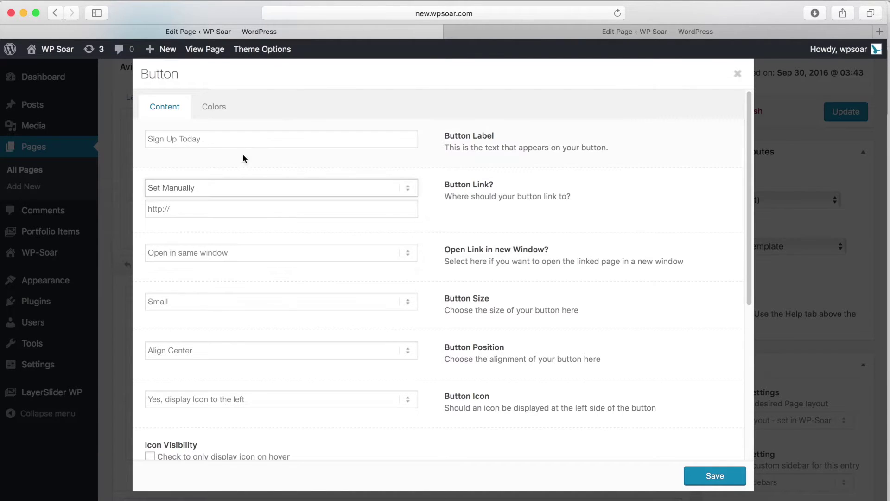
# Set the button size to X Large with No Icon and save.
pyautogui.scroll(-2, 240, 157)
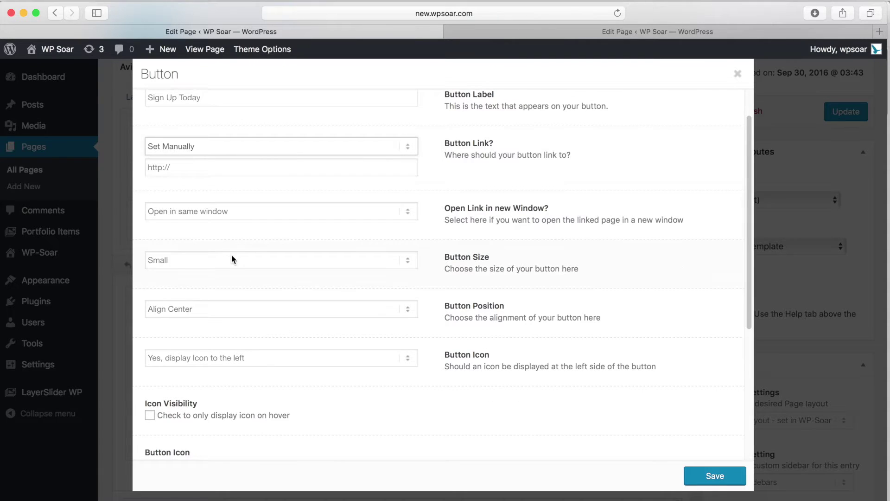
pyautogui.click(232, 256)
pyautogui.click(235, 300)
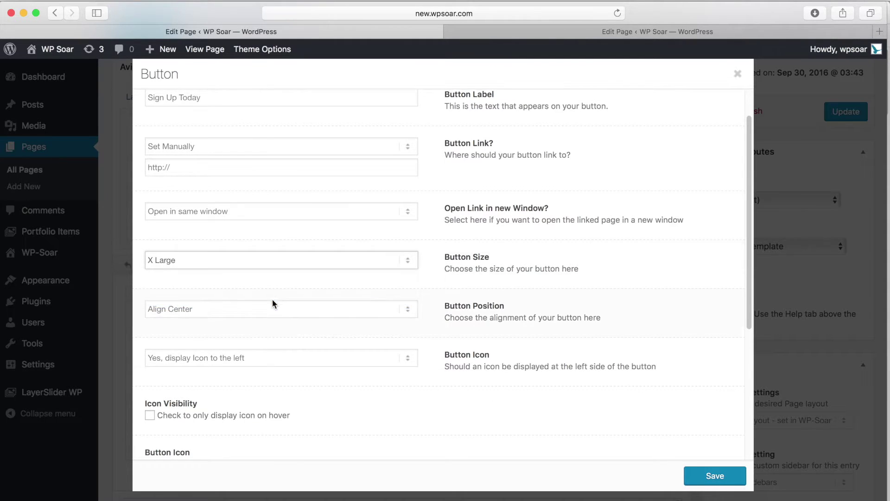
pyautogui.scroll(-4, 271, 299)
pyautogui.scroll(1, 241, 257)
pyautogui.click(231, 281)
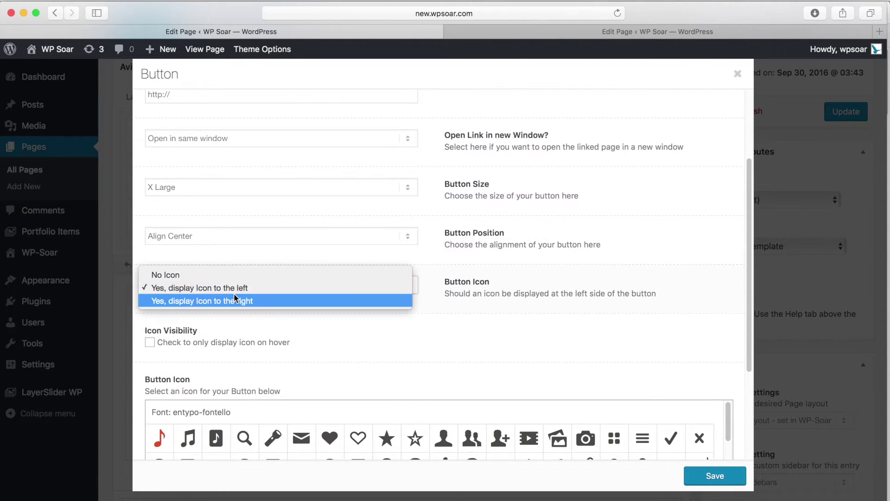
pyautogui.click(235, 274)
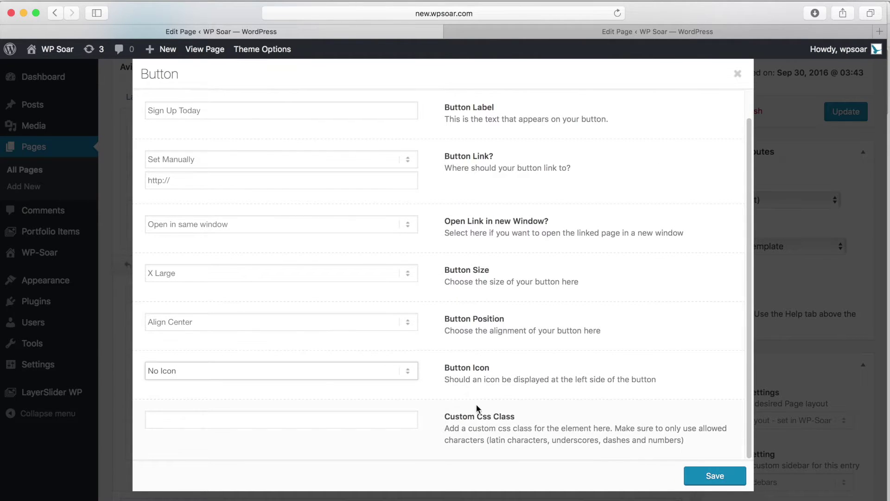
pyautogui.click(713, 477)
pyautogui.scroll(-3, 378, 314)
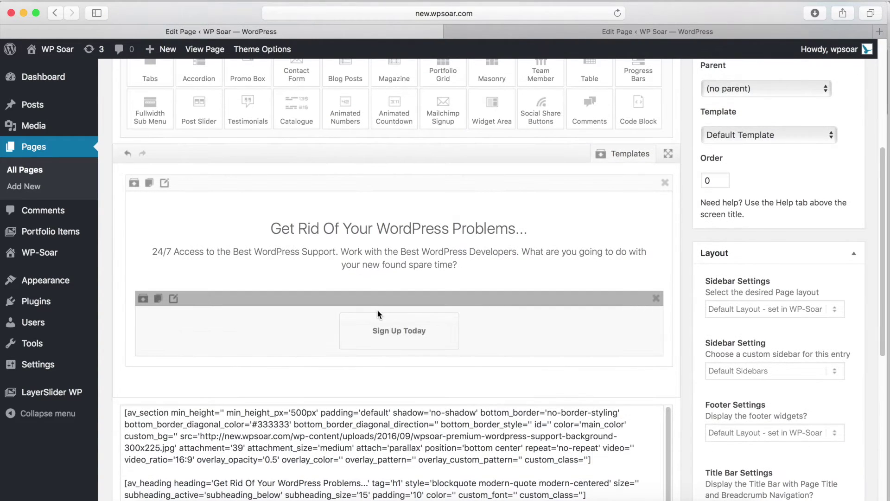
# Add spacing above the Sign Up Today button and a 1/4 column at the Color Section's bottom.
pyautogui.scroll(5, 380, 316)
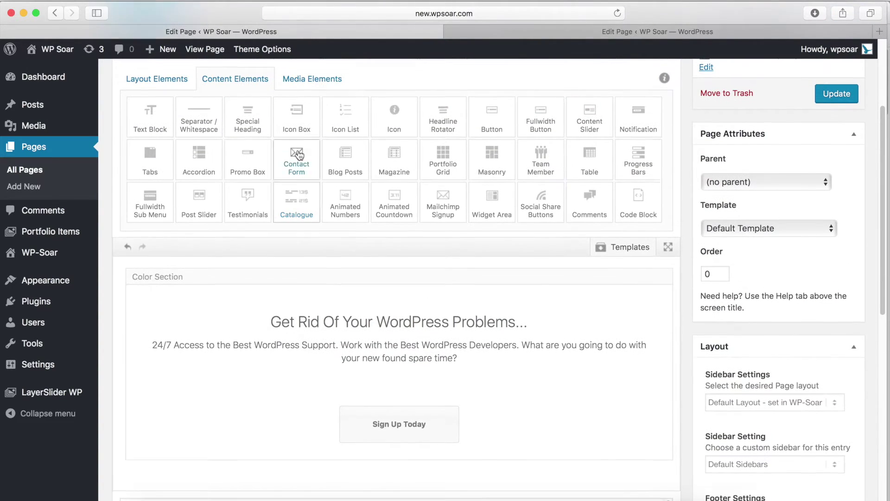
pyautogui.moveTo(200, 139); pyautogui.dragTo(377, 423)
pyautogui.scroll(2, 244, 258)
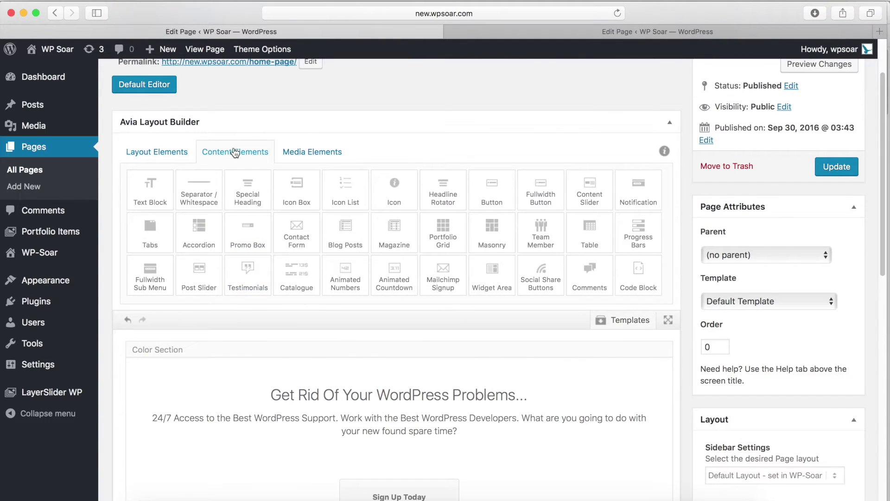
pyautogui.click(183, 158)
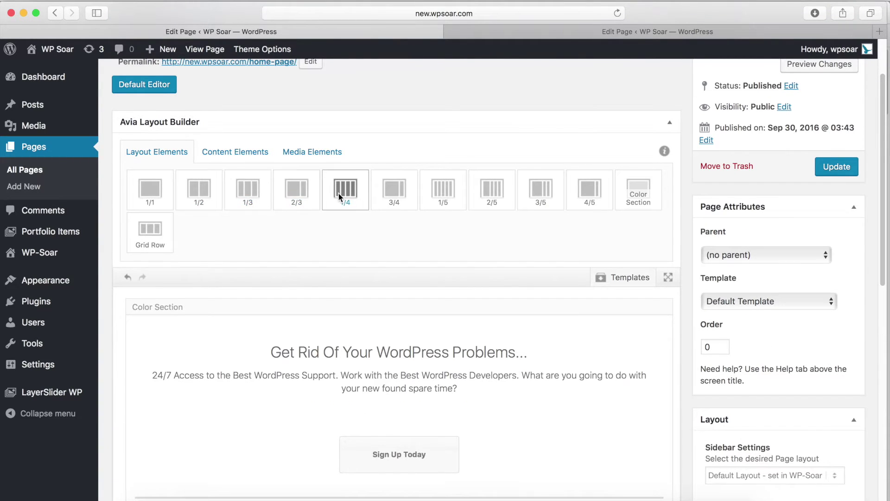
pyautogui.moveTo(343, 195); pyautogui.dragTo(259, 390)
pyautogui.scroll(-3, 318, 314)
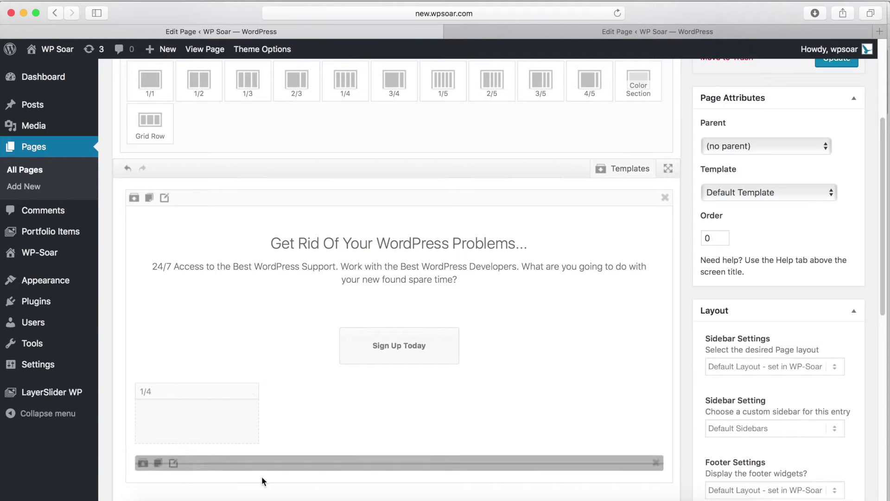
pyautogui.scroll(1, 254, 358)
pyautogui.scroll(1, 238, 255)
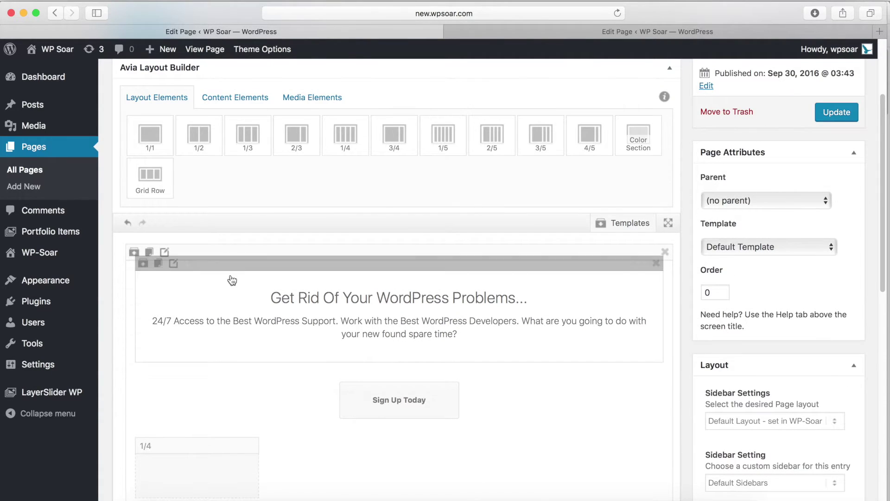
pyautogui.scroll(1, 429, 278)
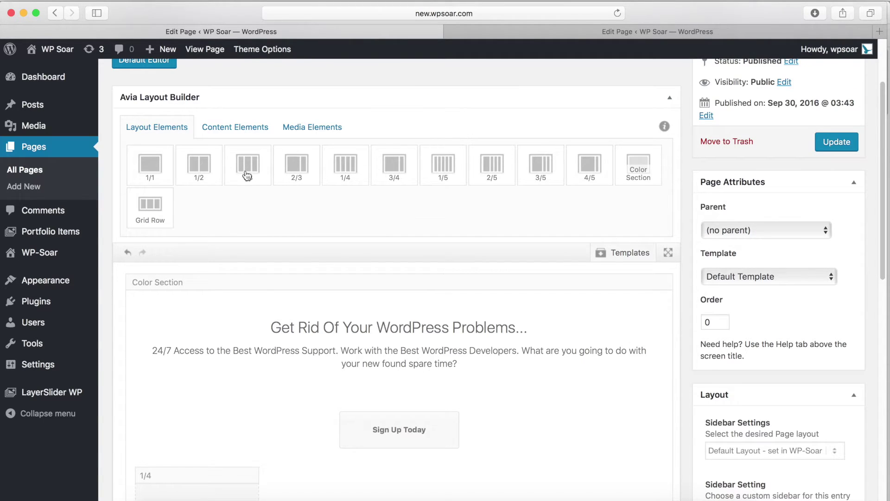
pyautogui.click(227, 123)
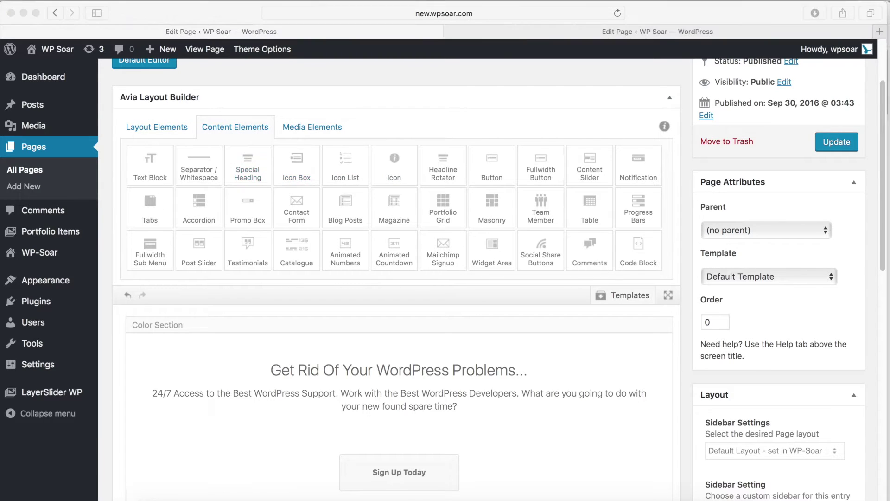
# Add an Animated Numbers counter to the 1/4 column: 3,294, 'Hours Saved for Clients Like You!'.
pyautogui.moveTo(345, 255); pyautogui.dragTo(288, 381)
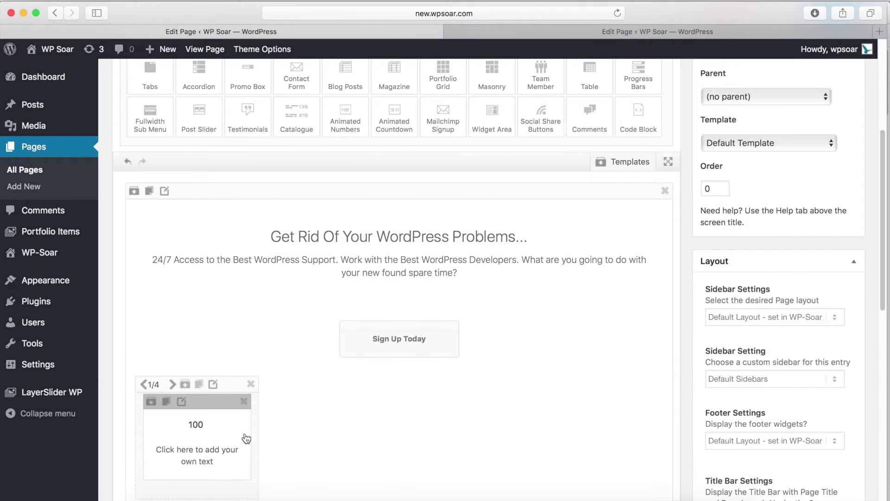
pyautogui.click(218, 425)
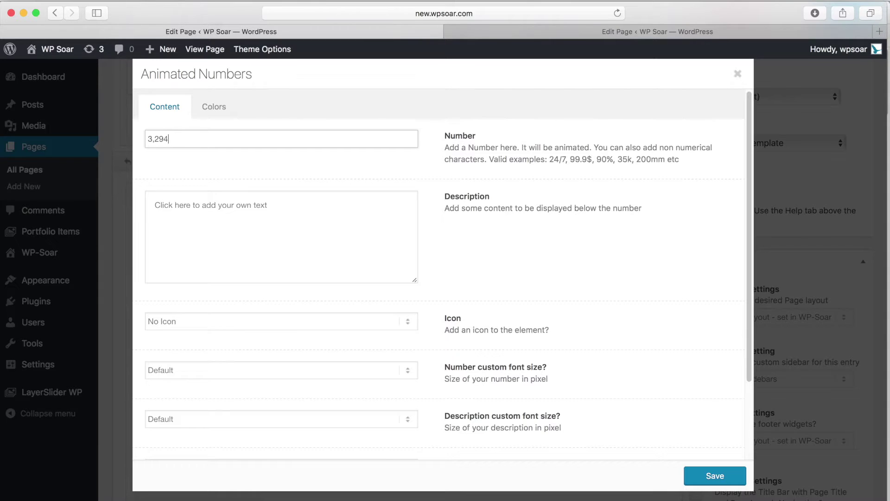
pyautogui.click(311, 259)
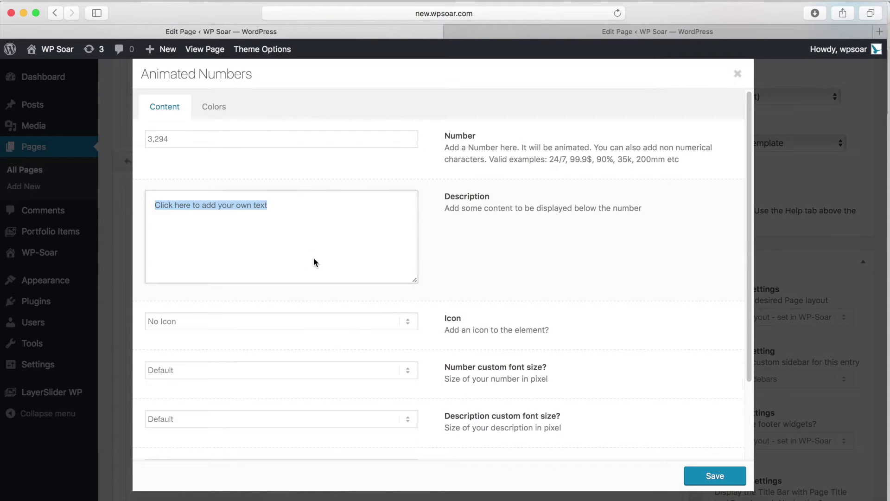
pyautogui.write('H')
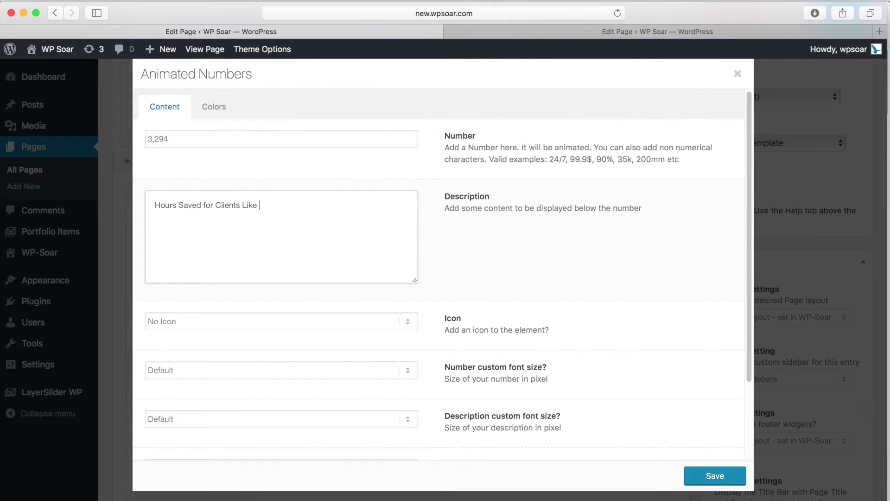
pyautogui.click(715, 476)
# Move the divider line above the counter column.
pyautogui.moveTo(195, 391)
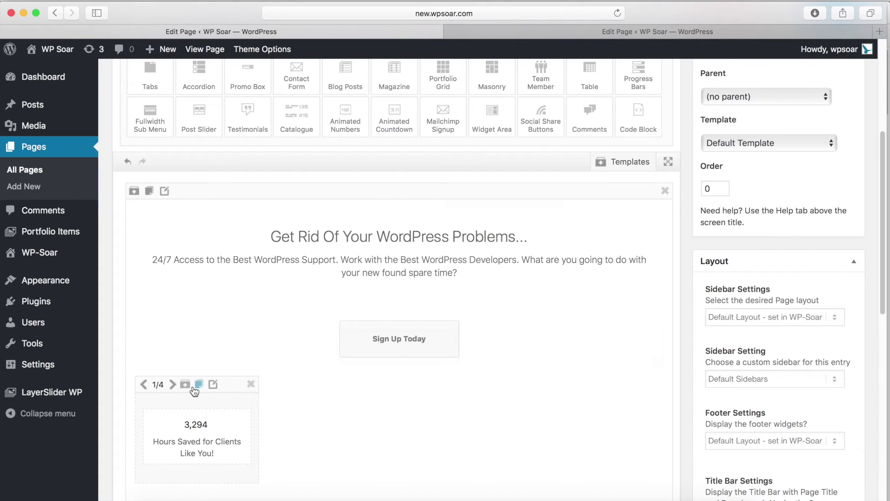
pyautogui.scroll(-4, 194, 392)
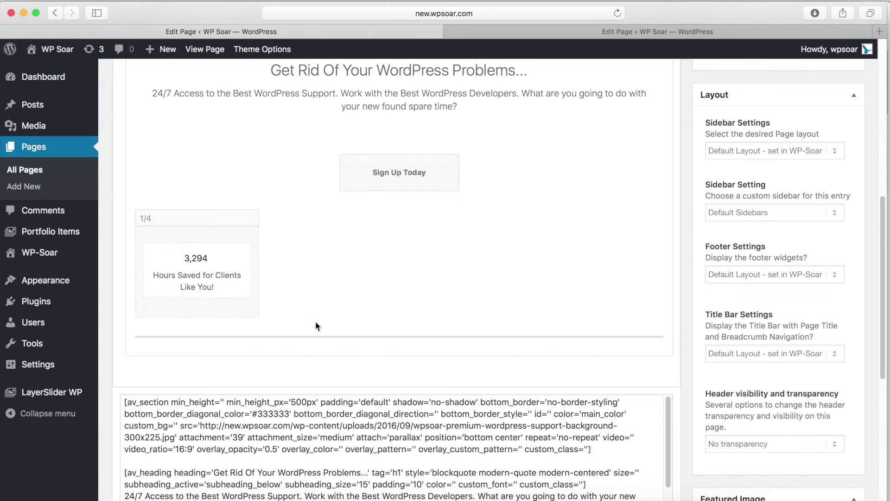
pyautogui.moveTo(317, 335); pyautogui.dragTo(254, 193)
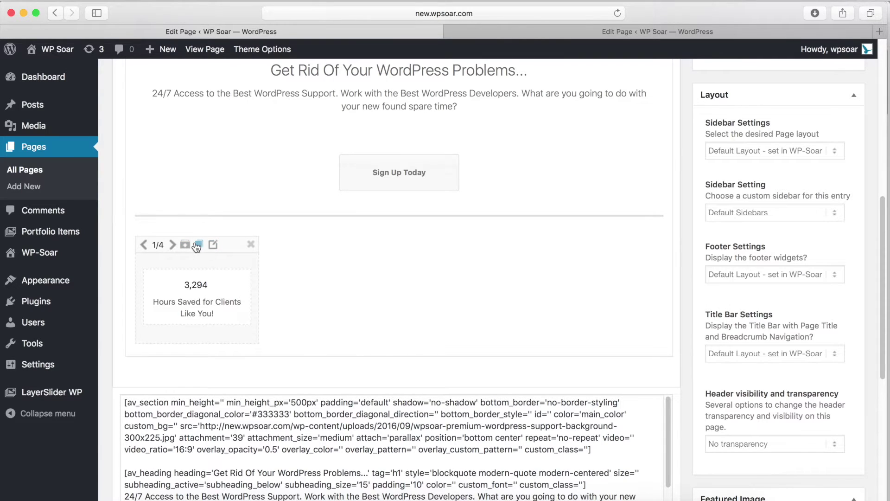
# Duplicate the counter column twice and change the second counter to 24/7 emergency support.
pyautogui.click(198, 245)
pyautogui.click(198, 244)
pyautogui.click(396, 246)
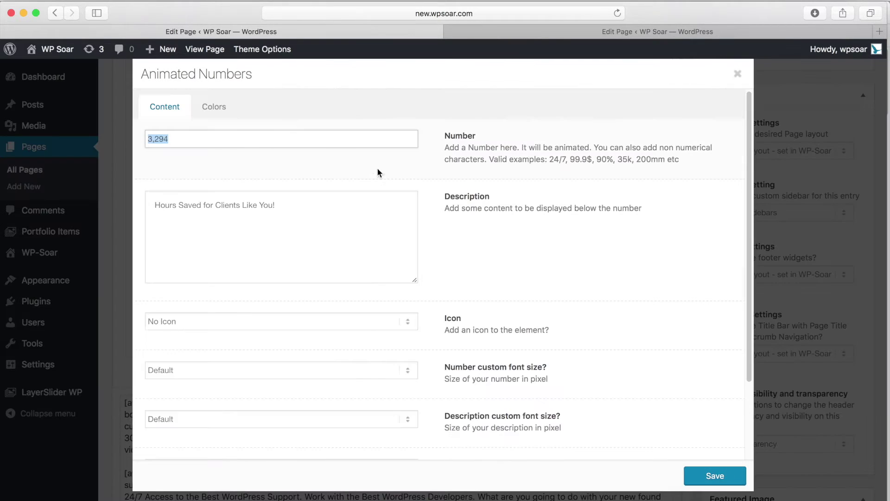
pyautogui.write('24/7')
pyautogui.press('Tab')
pyautogui.press('super+a')
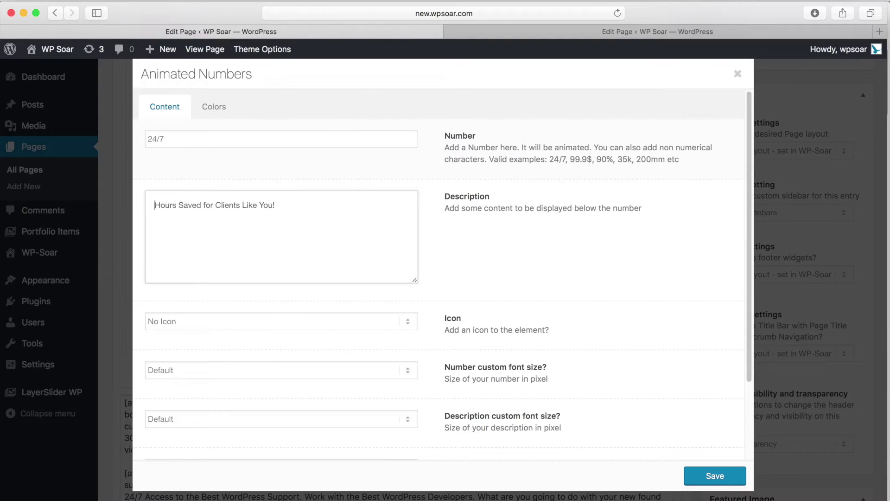
pyautogui.write('Emergency Support for Any Task')
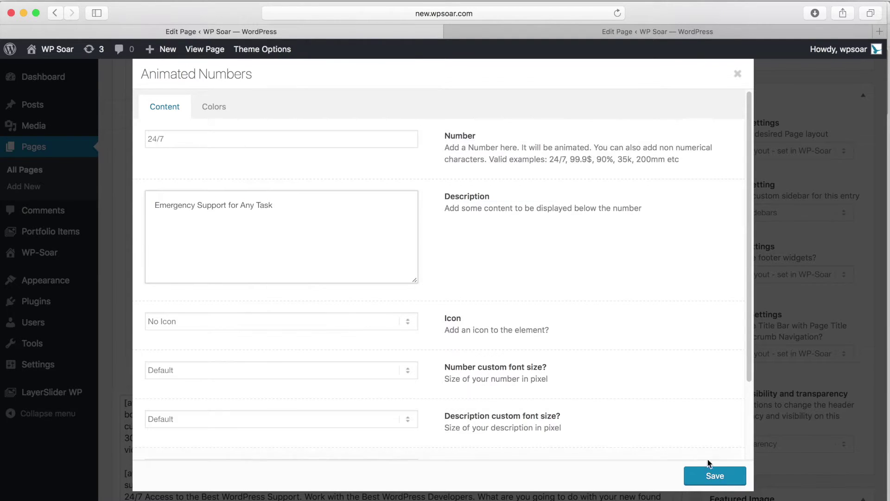
pyautogui.click(709, 470)
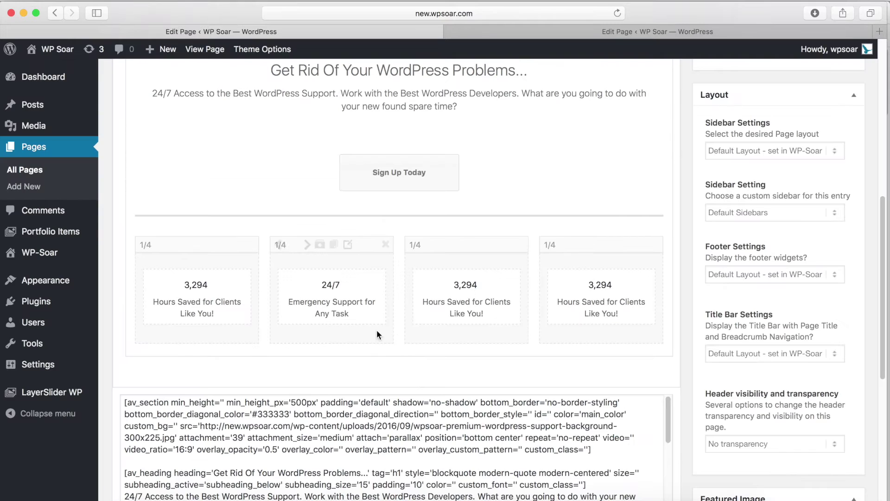
# Change the third counter to 1,341 errors fixed weekly.
pyautogui.click(419, 302)
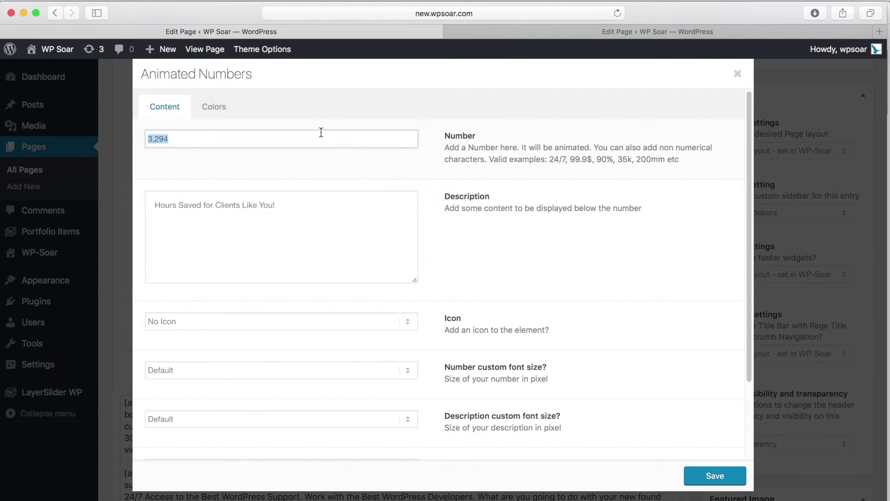
pyautogui.write('13')
pyautogui.press('Tab')
pyautogui.press('super+a')
pyautogui.write('Re')
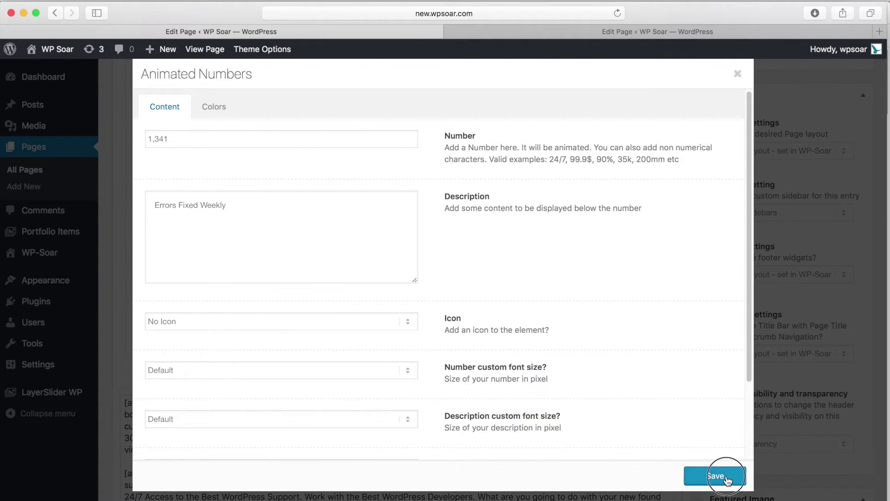
pyautogui.click(711, 473)
# Change the fourth counter to 50+ with 'Support Videos Available 24/7'.
pyautogui.click(547, 293)
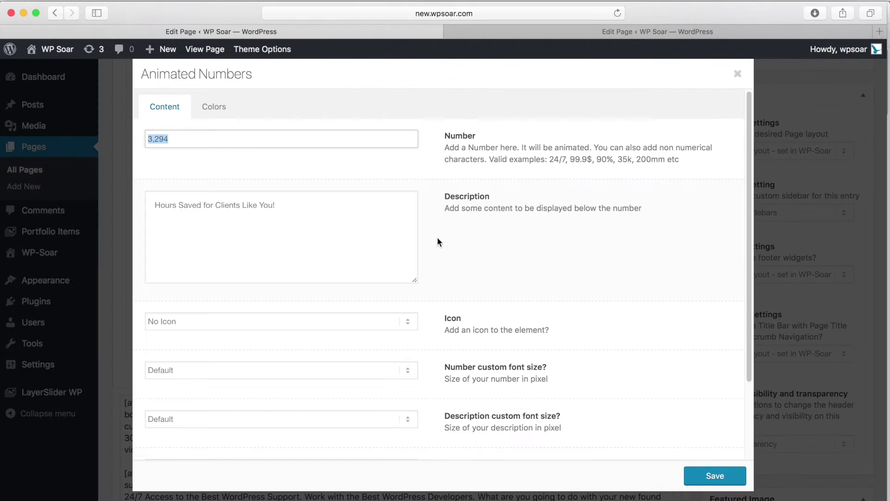
pyautogui.write('50+')
pyautogui.click(154, 205)
pyautogui.write('Support Videos Availa')
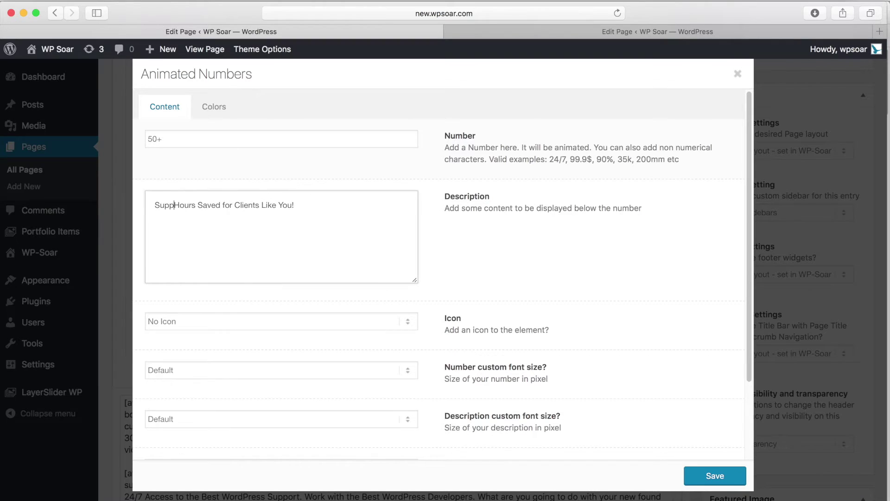
pyautogui.write('ble 24/7')
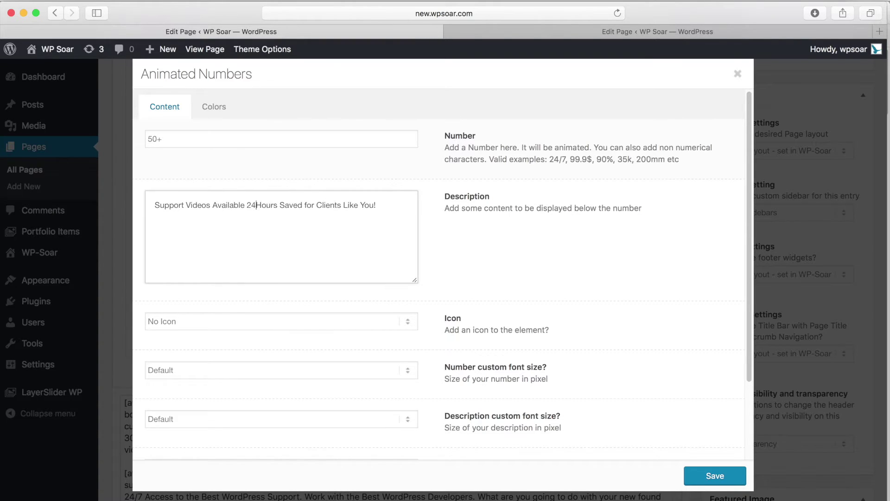
pyautogui.moveTo(269, 206); pyautogui.dragTo(543, 204)
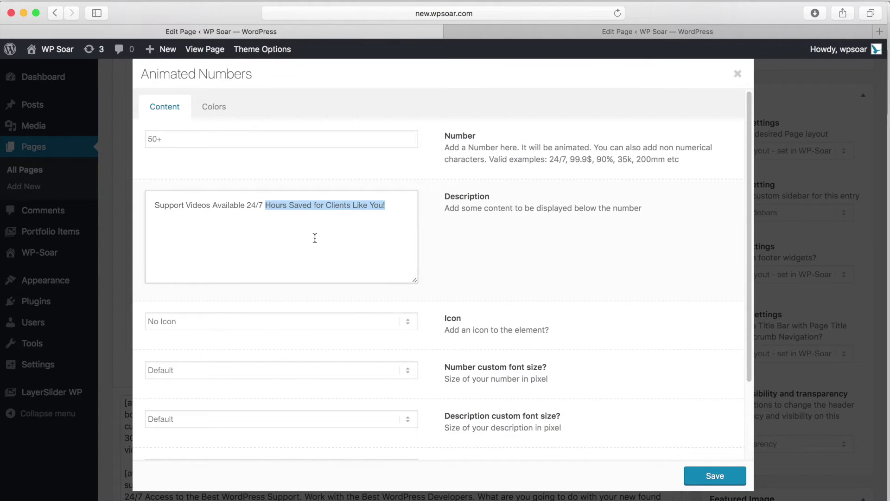
pyautogui.press('BackSpace')
pyautogui.click(715, 476)
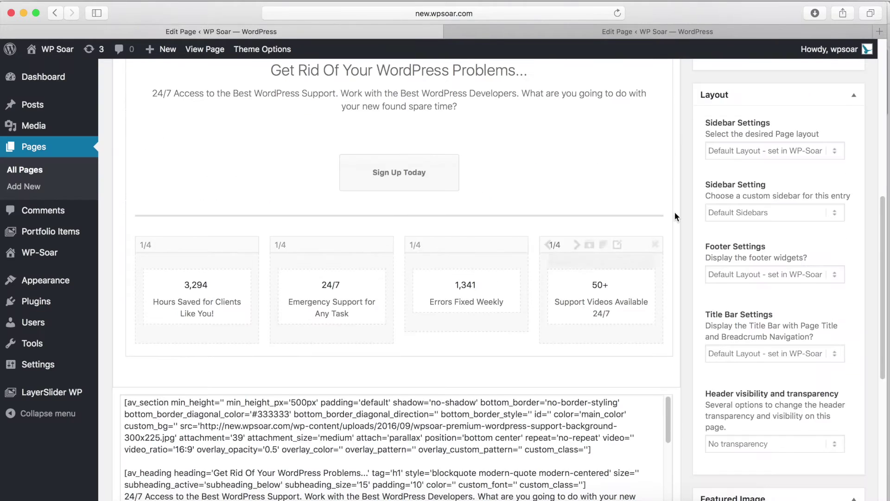
pyautogui.scroll(4, 675, 212)
# Update the Home Page to store the Color Section with its four counters.
pyautogui.scroll(5, 616, 258)
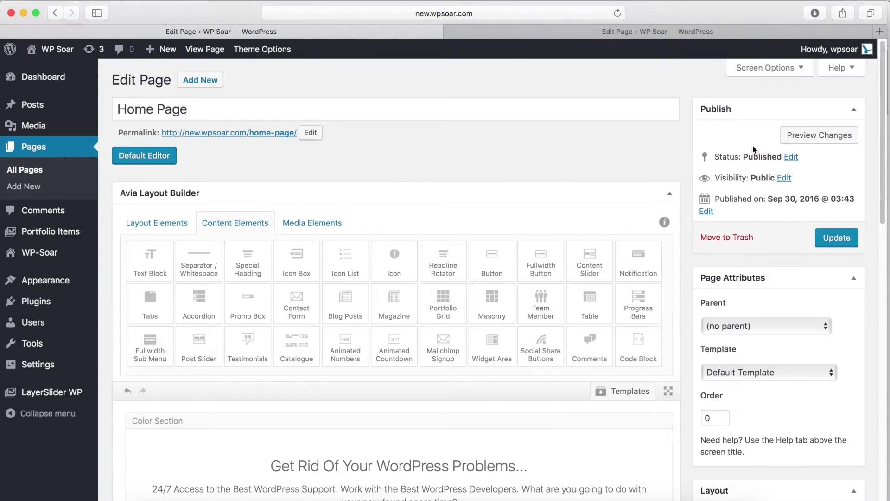
pyautogui.click(820, 242)
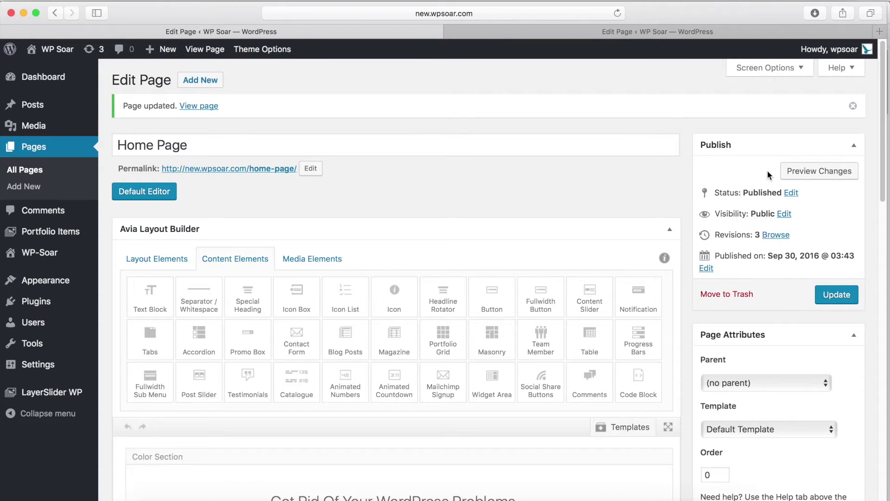
pyautogui.scroll(-10, 455, 293)
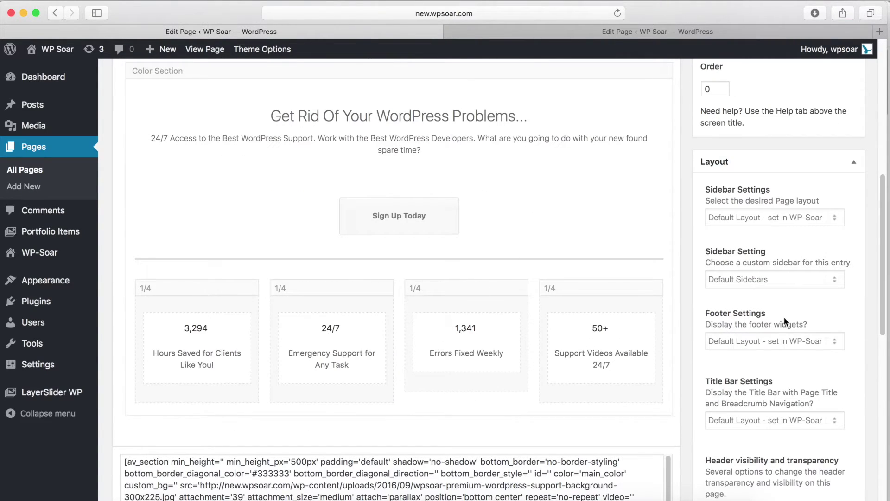
# Add a new Color Section below the counters.
pyautogui.scroll(10, 512, 235)
pyautogui.scroll(-1, 507, 235)
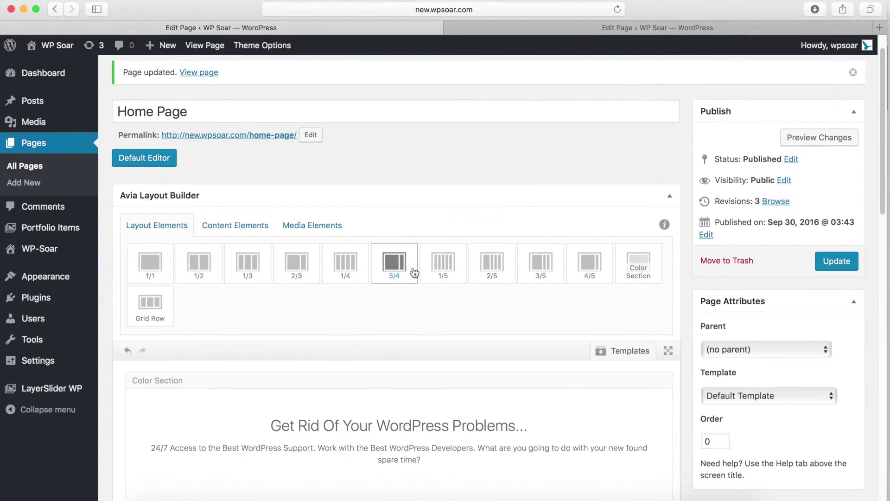
pyautogui.scroll(-3, 400, 265)
pyautogui.moveTo(639, 175); pyautogui.dragTo(427, 408)
# Put a 1/3 column into the new Color Section.
pyautogui.scroll(2, 310, 279)
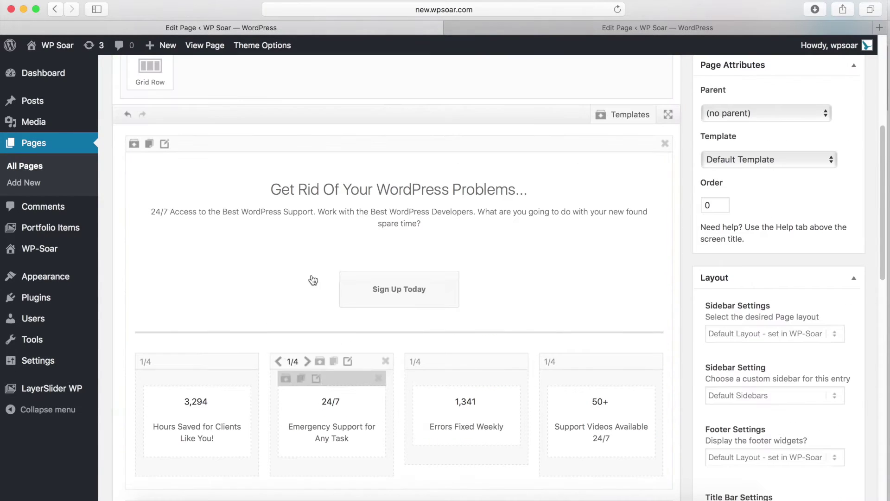
pyautogui.scroll(2, 215, 177)
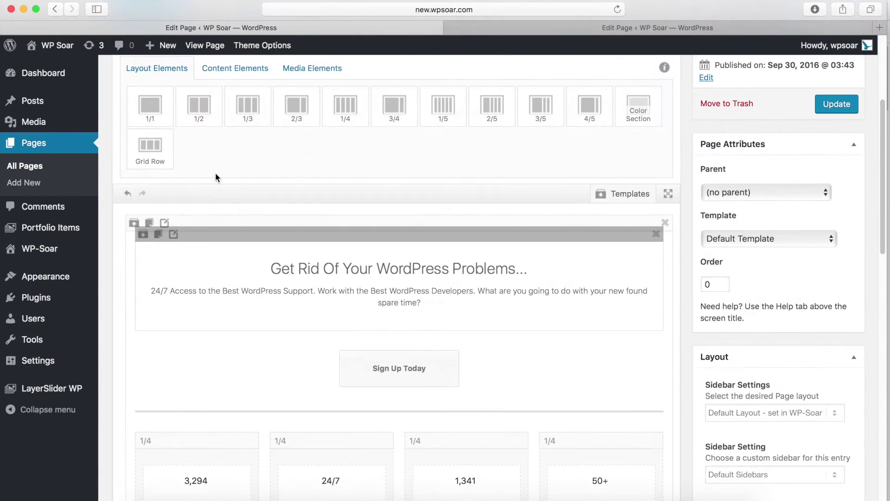
pyautogui.click(249, 71)
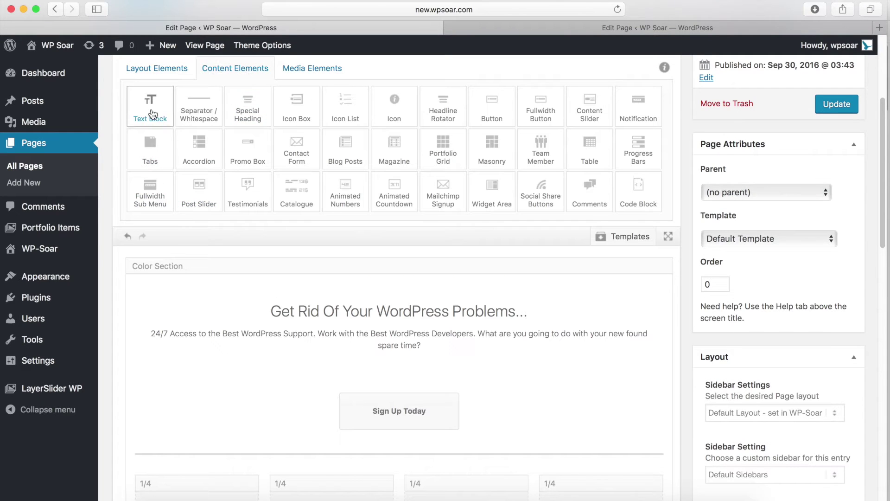
pyautogui.click(157, 74)
pyautogui.moveTo(247, 107); pyautogui.dragTo(306, 343)
# Drop an Icon element from Content Elements into the 1/3 column.
pyautogui.scroll(8, 306, 232)
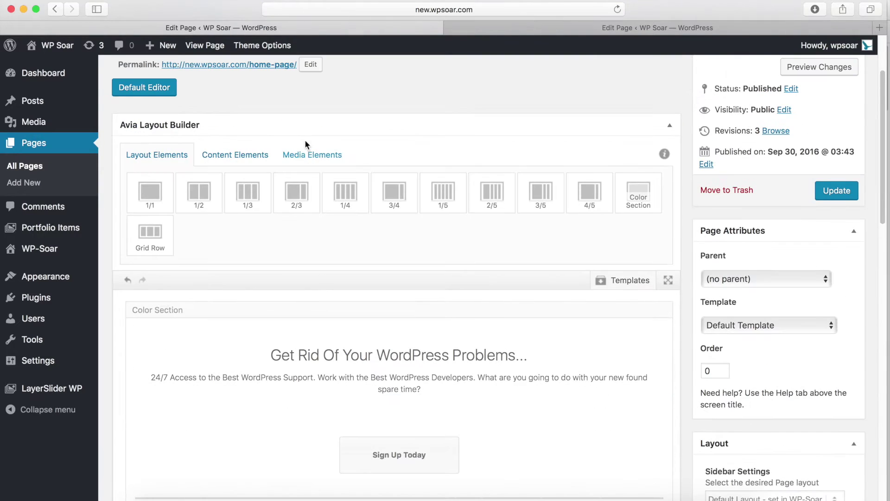
pyautogui.click(267, 155)
pyautogui.moveTo(387, 202); pyautogui.dragTo(242, 446)
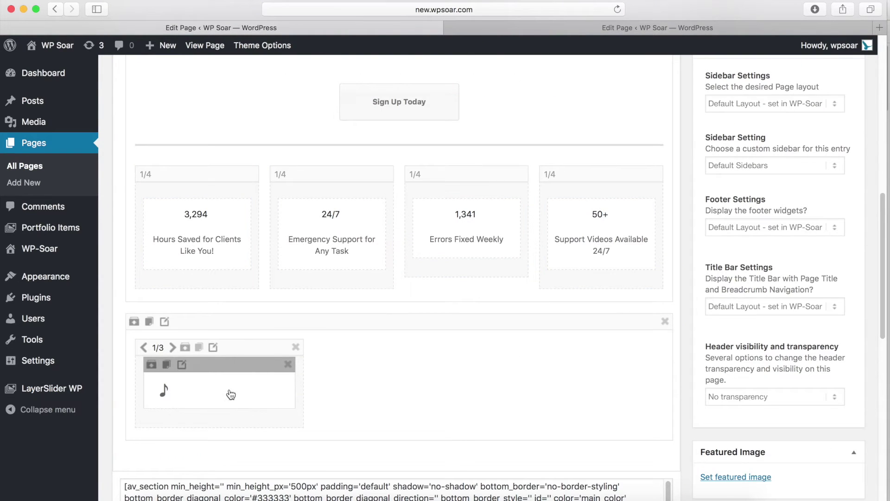
# Give the icon the thumbs-up symbol in the standalone bordered-with-caption style.
pyautogui.click(212, 398)
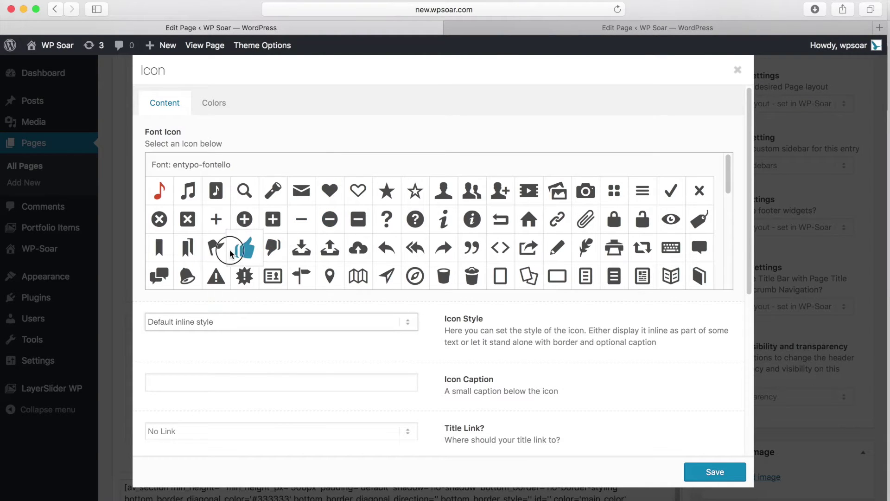
pyautogui.click(244, 248)
pyautogui.click(216, 319)
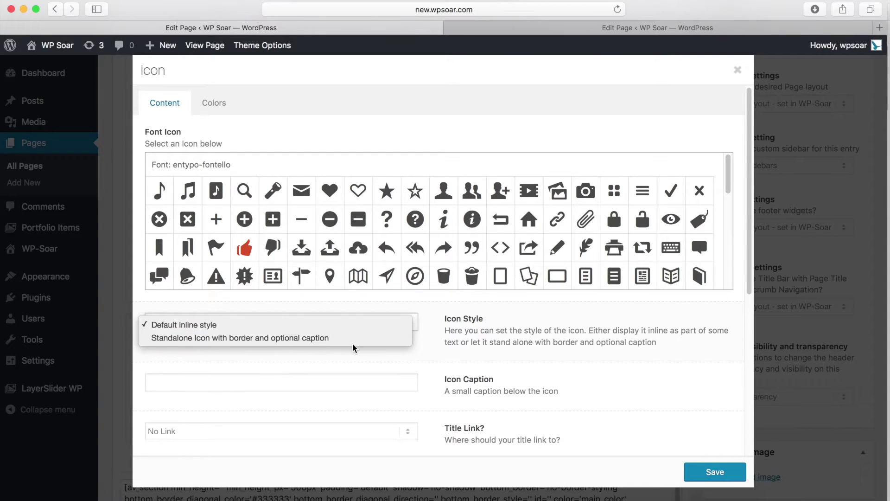
pyautogui.click(313, 339)
# Caption the icon 'Focus on Your Business', align it center, and save.
pyautogui.scroll(-5, 457, 368)
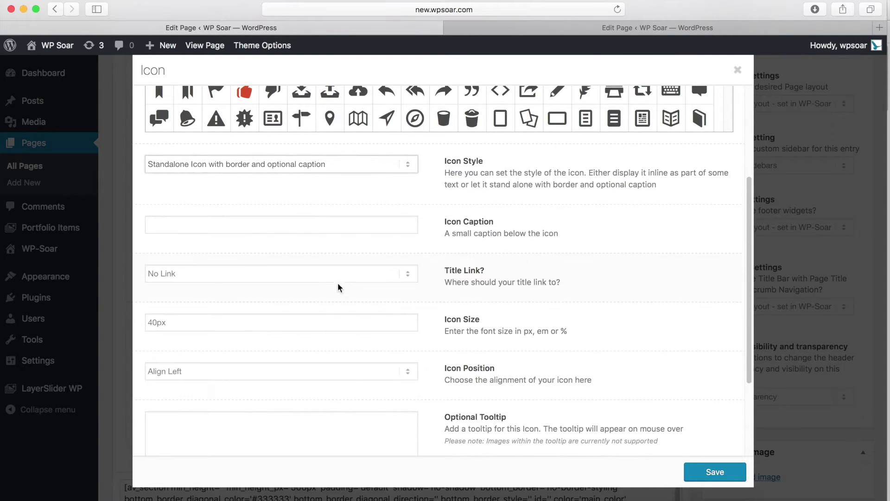
pyautogui.click(292, 219)
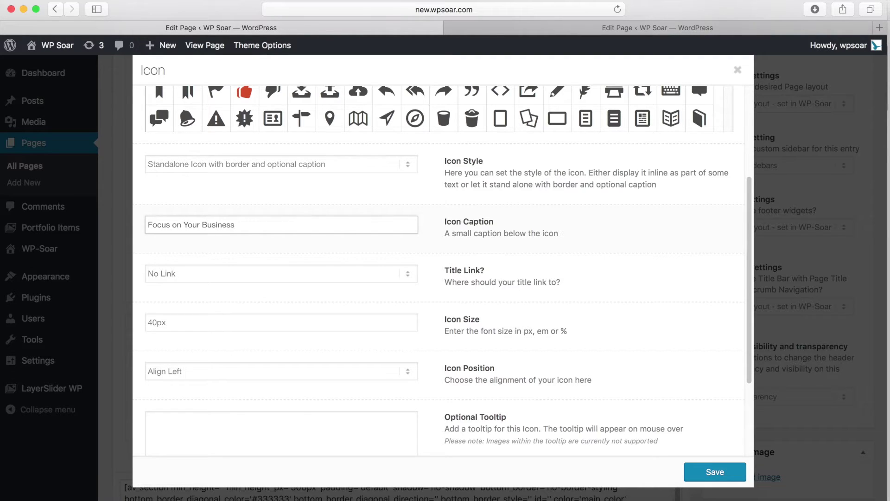
pyautogui.press('Tab')
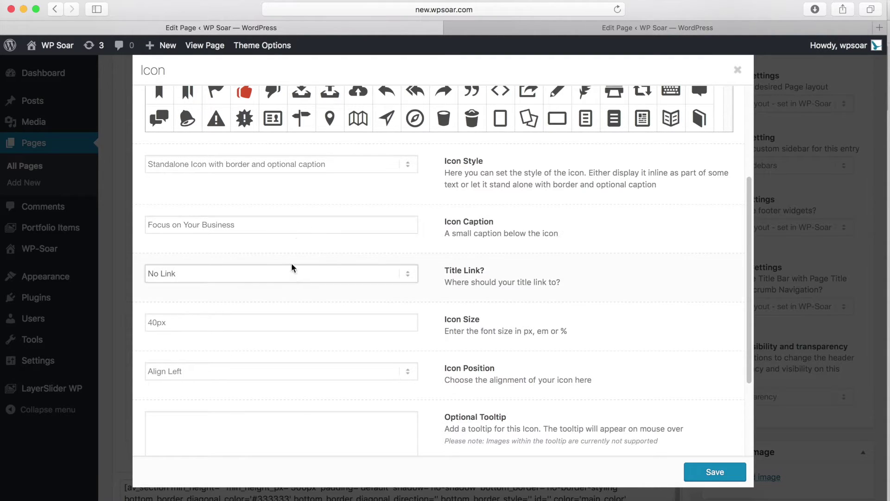
pyautogui.press('super+Tab')
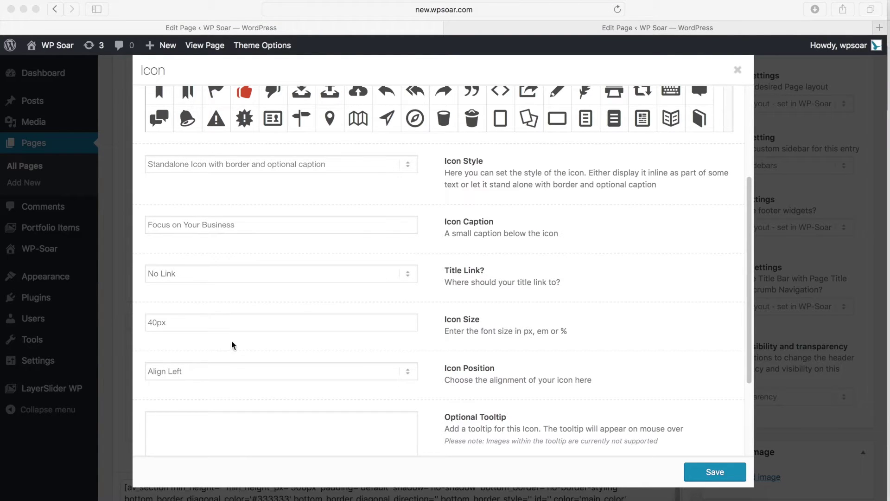
pyautogui.press('super+Tab')
pyautogui.click(222, 379)
pyautogui.click(232, 387)
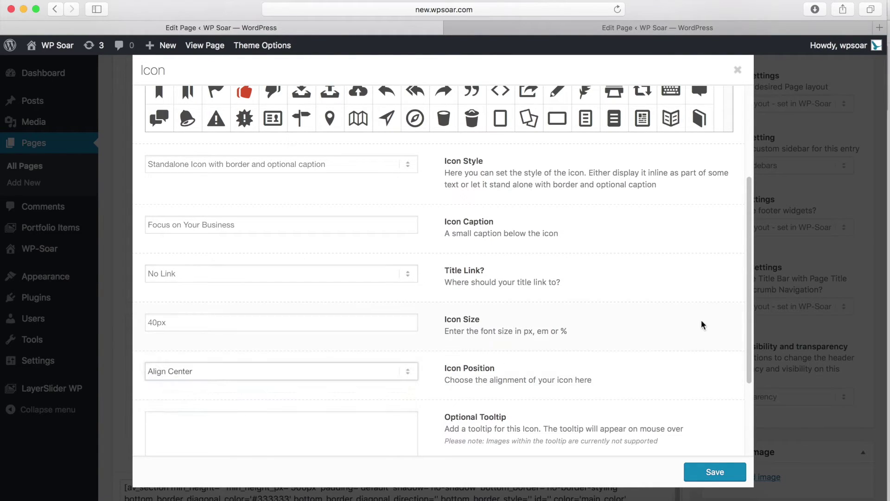
pyautogui.scroll(-3, 478, 344)
pyautogui.click(714, 469)
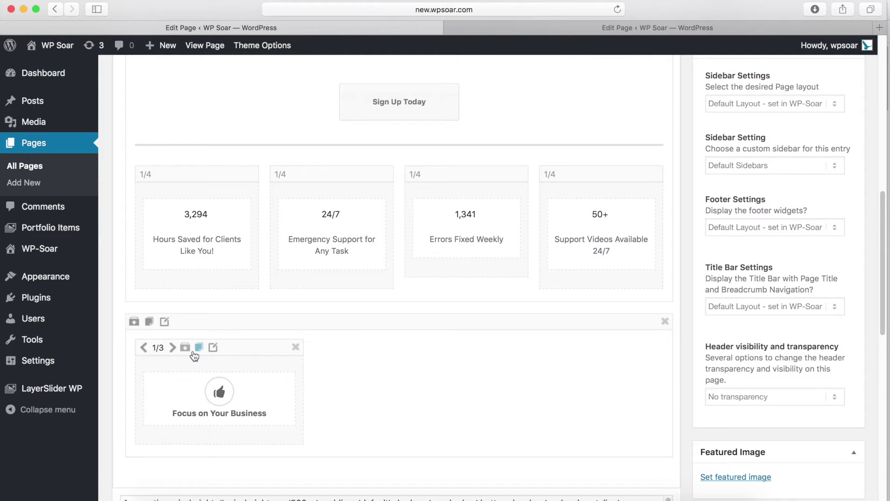
# Change the copied icon to the exclamation badge captioned 'No More Bugs' and save.
pyautogui.click(212, 347)
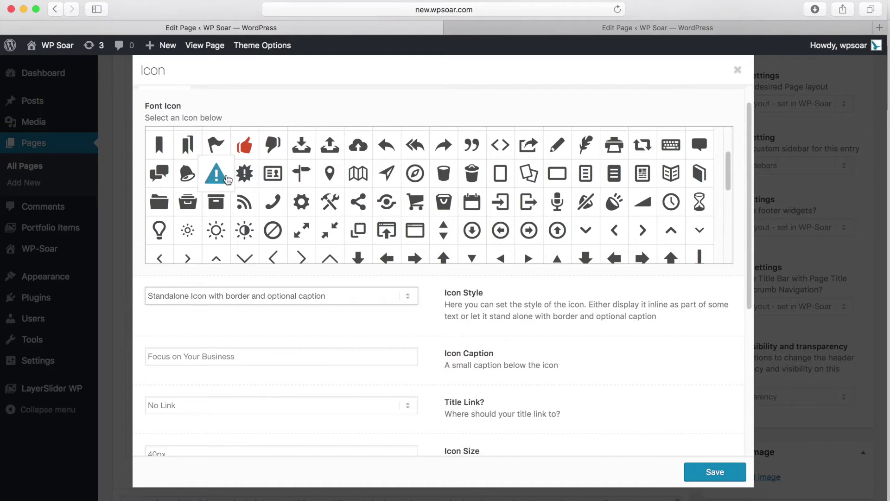
pyautogui.click(245, 174)
pyautogui.tripleClick(265, 356)
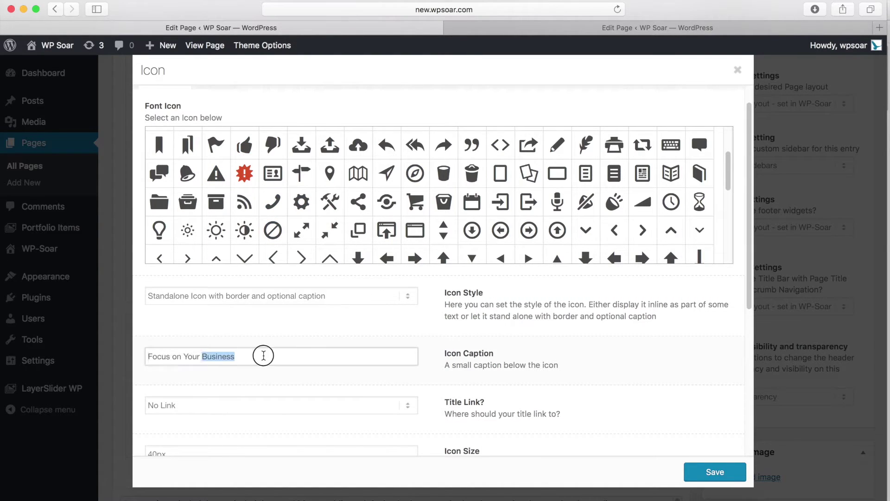
pyautogui.write('No More Bugs')
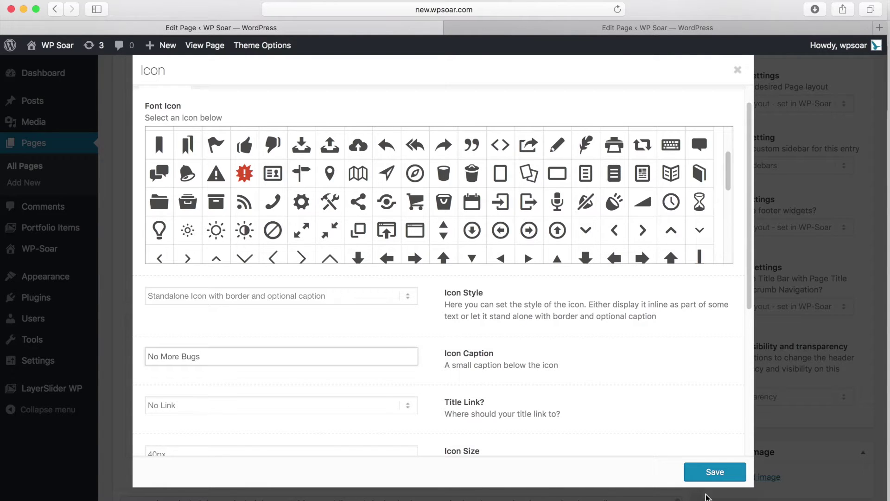
pyautogui.click(709, 473)
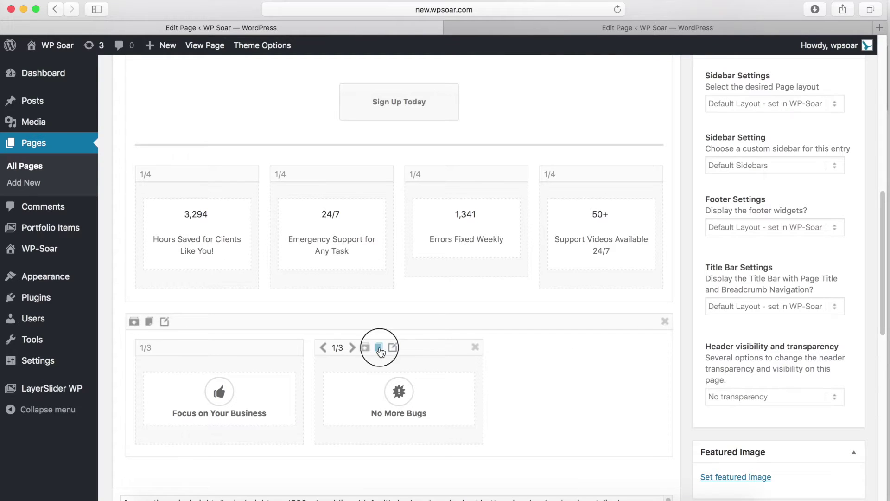
# Duplicate that column and make the copy a calendar icon captioned '24/7 Support'.
pyautogui.click(379, 347)
pyautogui.click(586, 388)
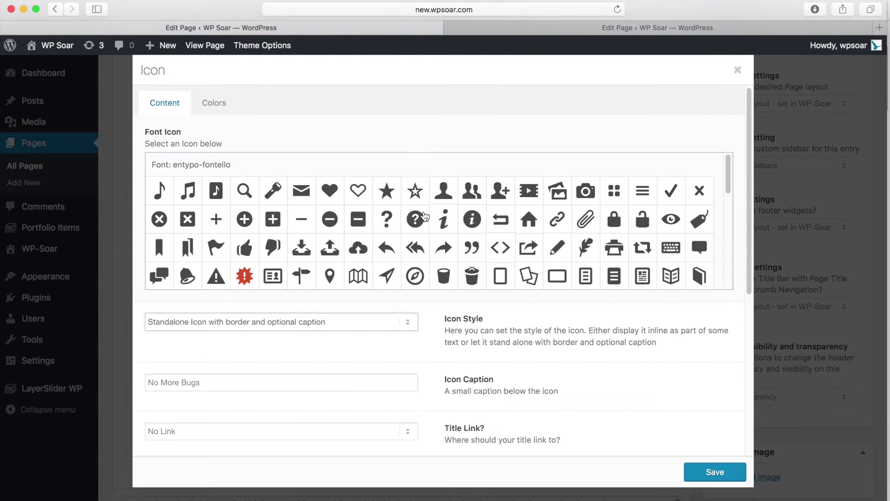
pyautogui.scroll(-1, 469, 277)
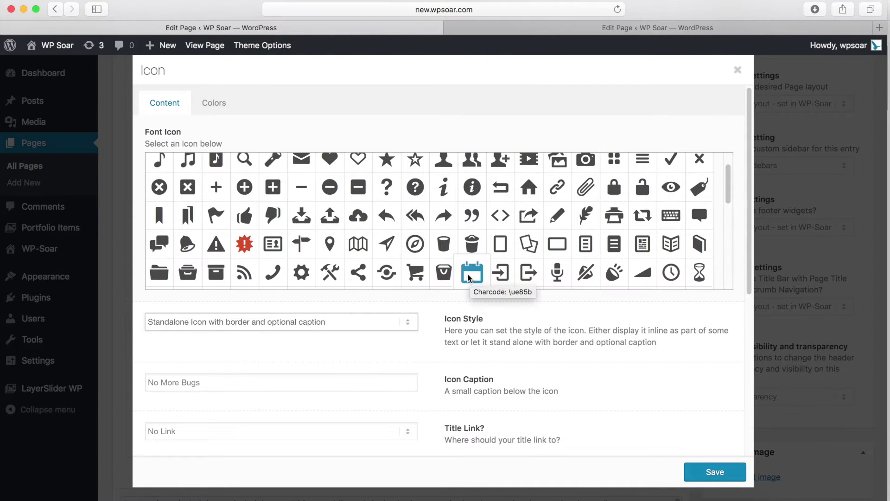
pyautogui.click(468, 277)
pyautogui.click(720, 471)
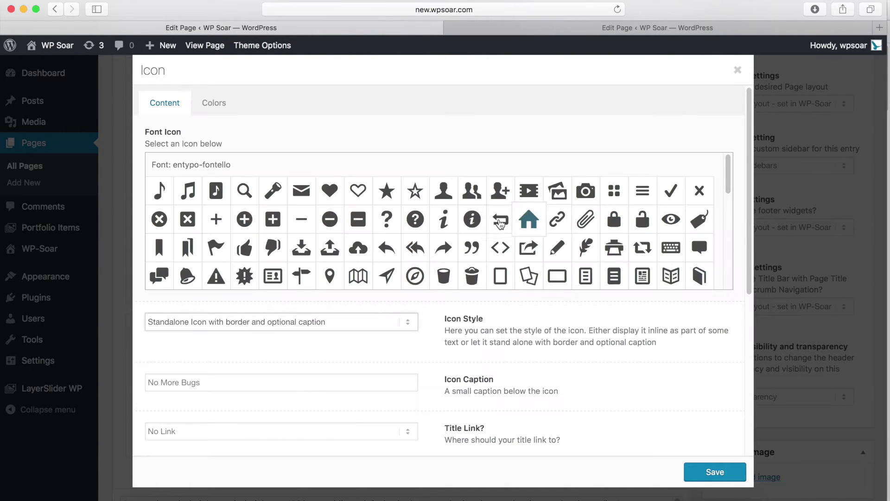
pyautogui.click(254, 385)
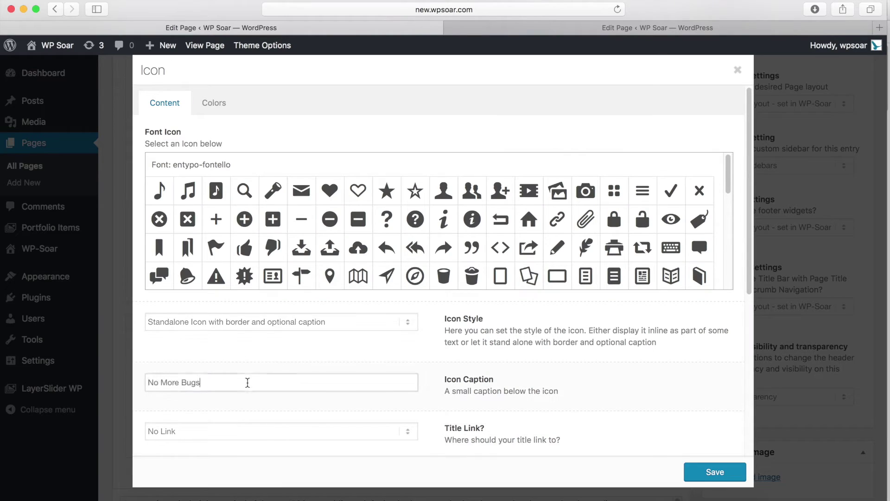
pyautogui.press('super+a')
pyautogui.write('24')
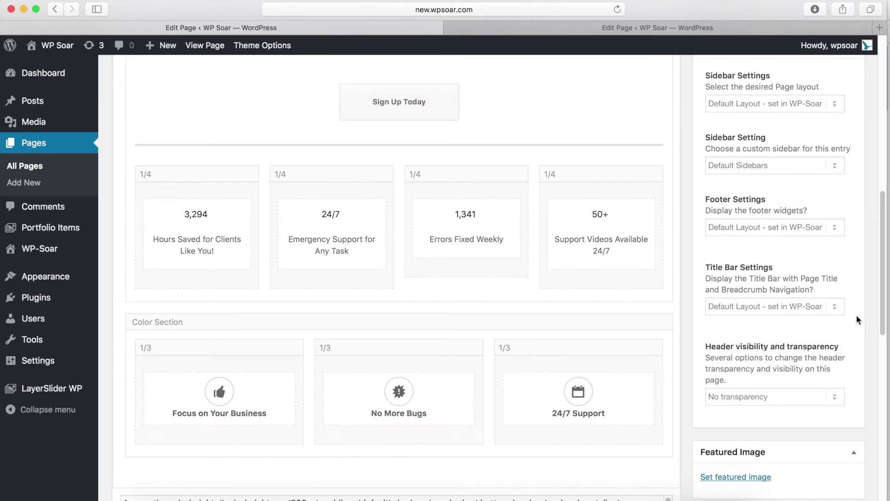
pyautogui.scroll(1, 779, 295)
# Add an Image block from Media Elements below the colour section.
pyautogui.scroll(10, 478, 305)
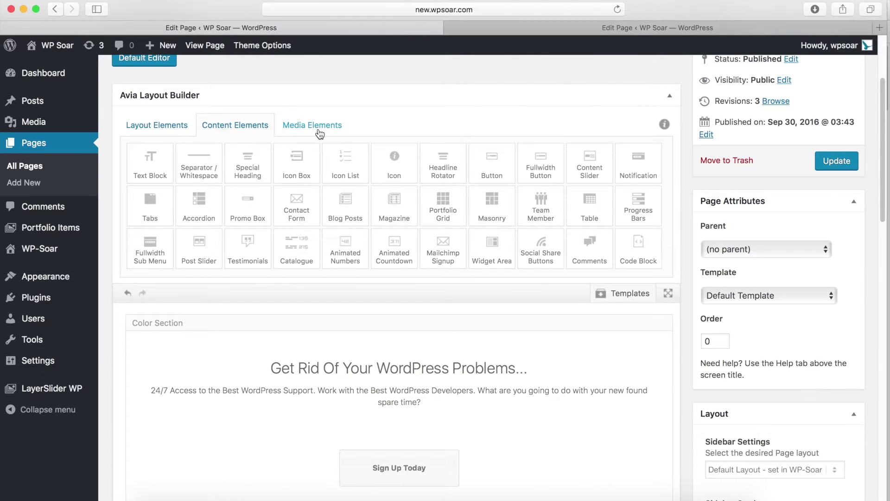
pyautogui.click(312, 134)
pyautogui.moveTo(143, 168); pyautogui.dragTo(357, 332)
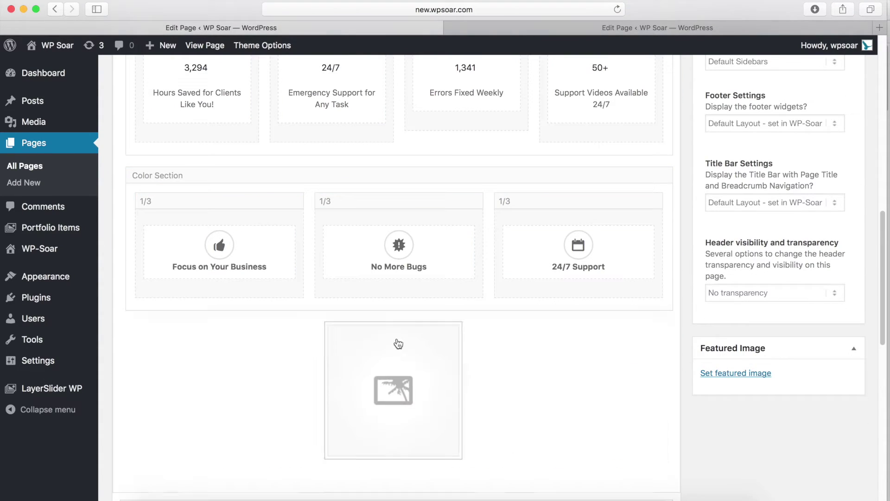
# Insert the blue eagle image from the Media Library and save the block.
pyautogui.click(408, 363)
pyautogui.click(246, 232)
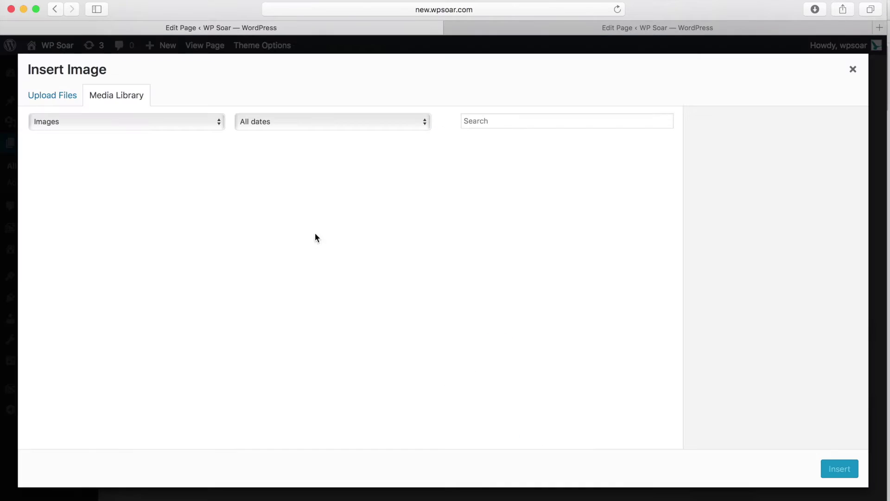
pyautogui.click(337, 201)
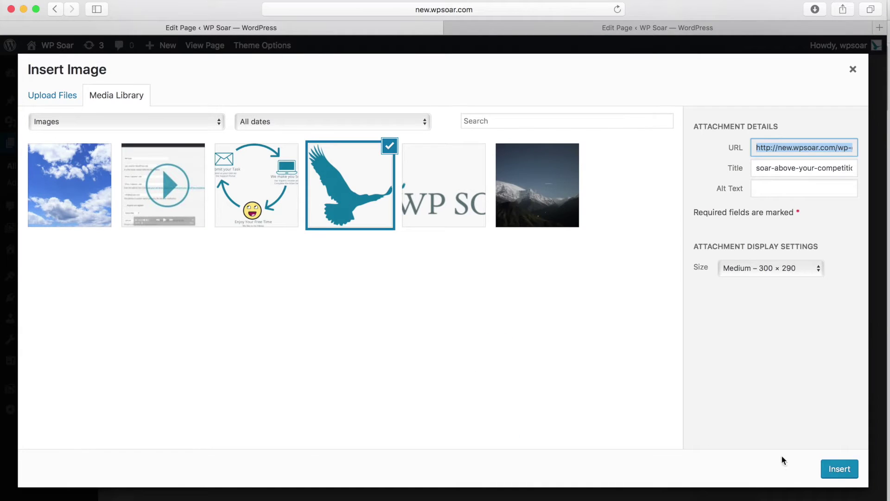
pyautogui.click(840, 469)
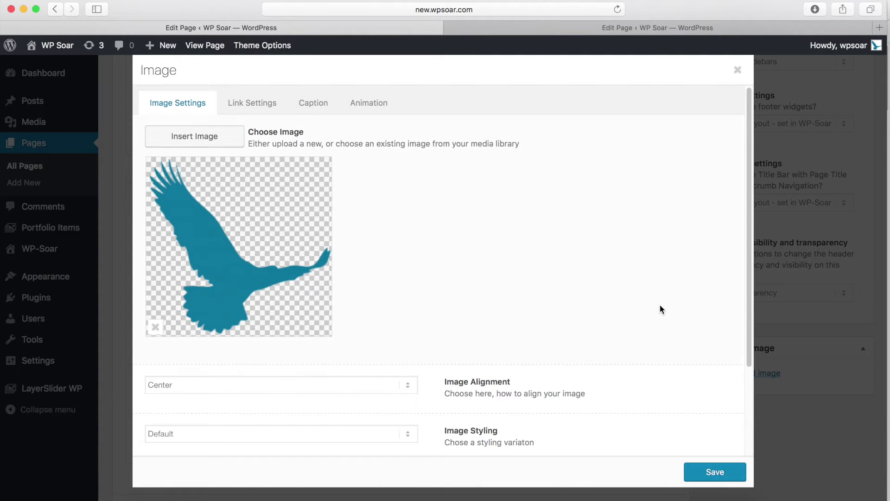
pyautogui.scroll(-3, 297, 348)
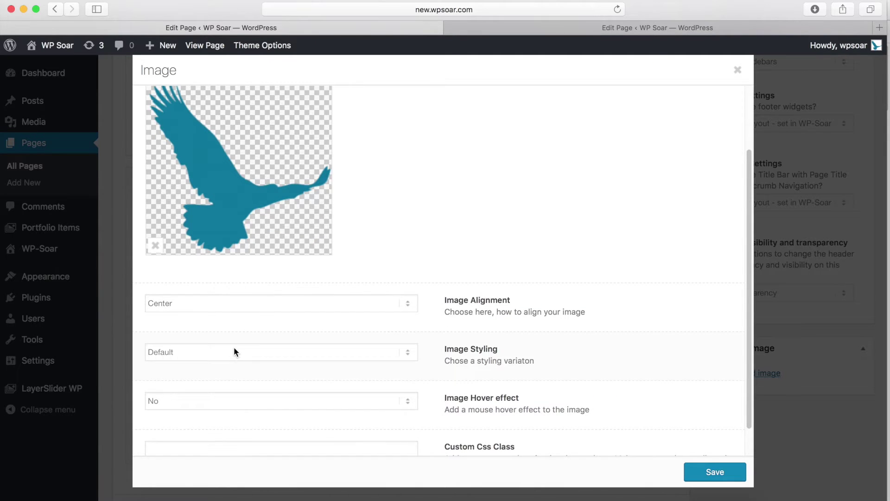
pyautogui.scroll(-1, 236, 351)
pyautogui.click(735, 483)
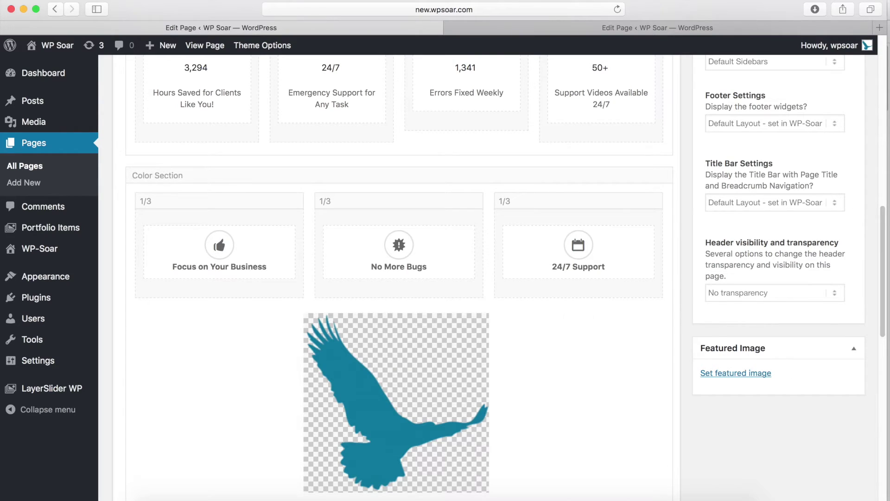
pyautogui.scroll(10, 278, 263)
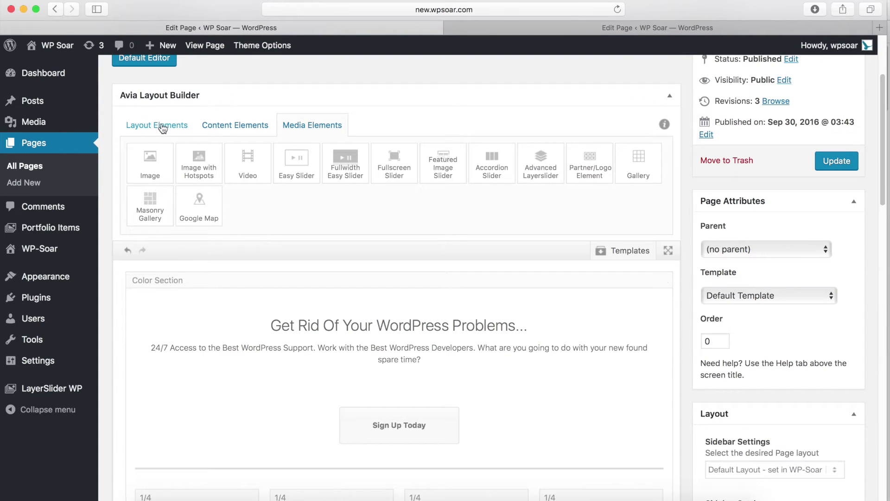
# Add a 1/1 column under the image and move the Special Heading into it.
pyautogui.click(157, 125)
pyautogui.moveTo(150, 162); pyautogui.dragTo(396, 350)
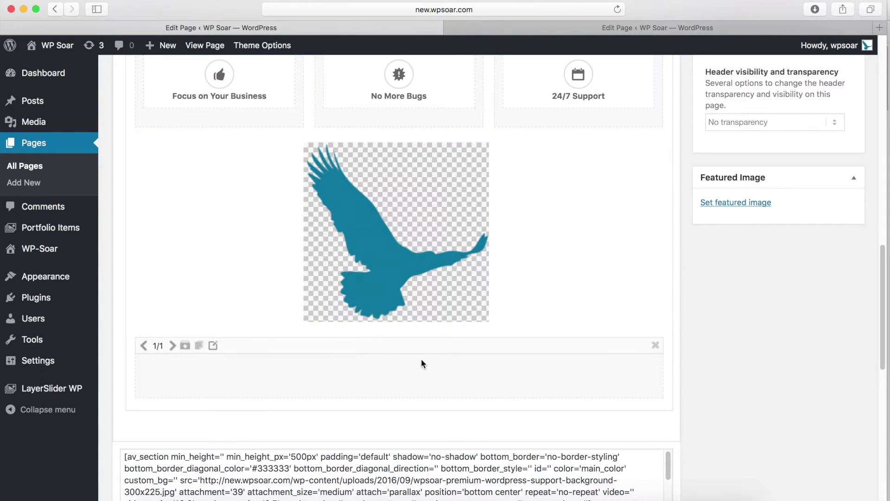
pyautogui.moveTo(443, 317); pyautogui.dragTo(378, 228)
pyautogui.scroll(5, 417, 288)
pyautogui.moveTo(311, 196); pyautogui.dragTo(417, 343)
pyautogui.scroll(-10, 395, 334)
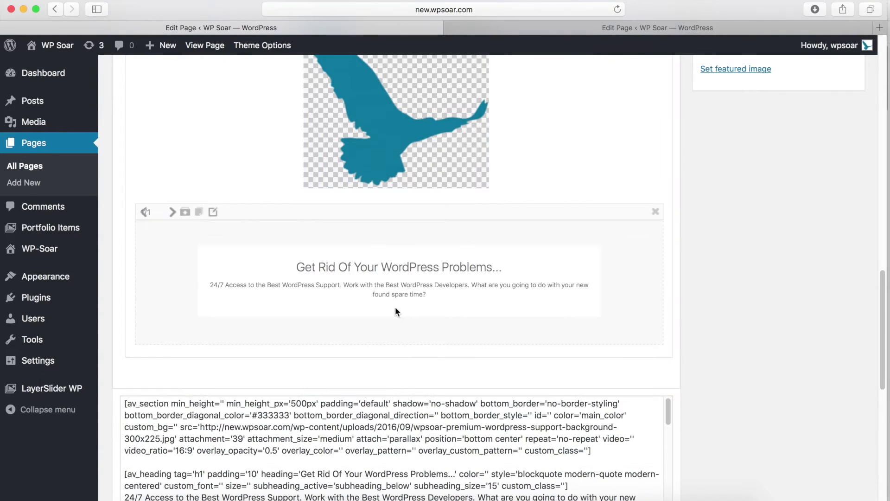
# Set the heading text to 'Soar Above Your Competition' as an H2.
pyautogui.click(402, 274)
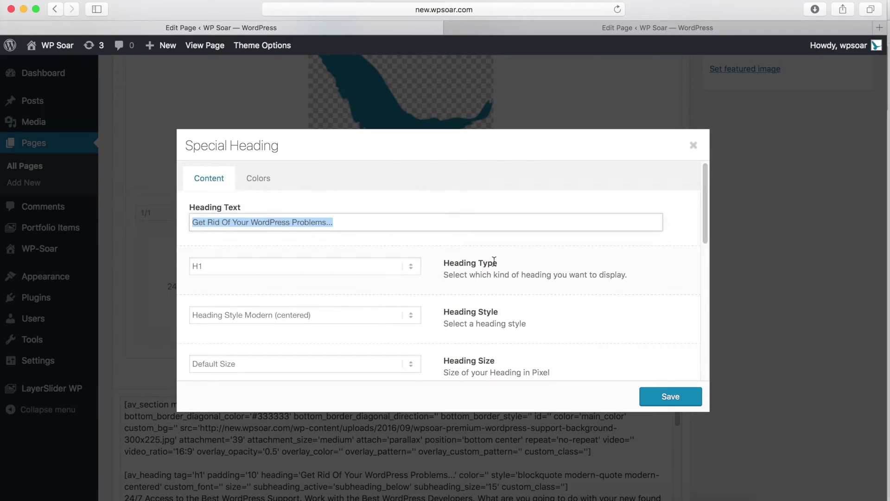
pyautogui.write('Soar Above Your Competition')
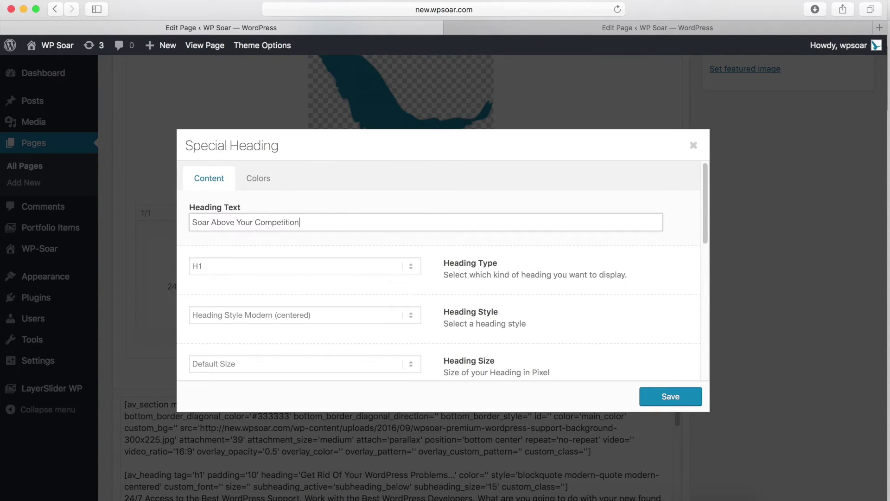
pyautogui.scroll(-10, 312, 224)
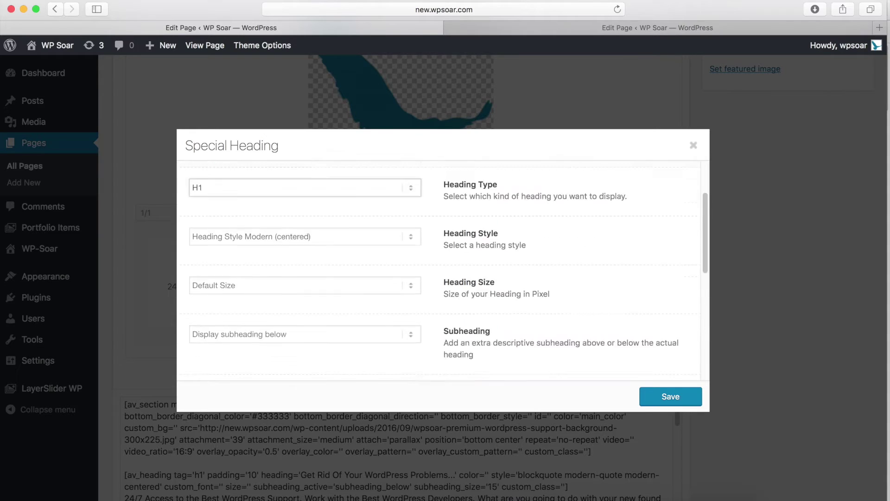
pyautogui.scroll(10, 313, 192)
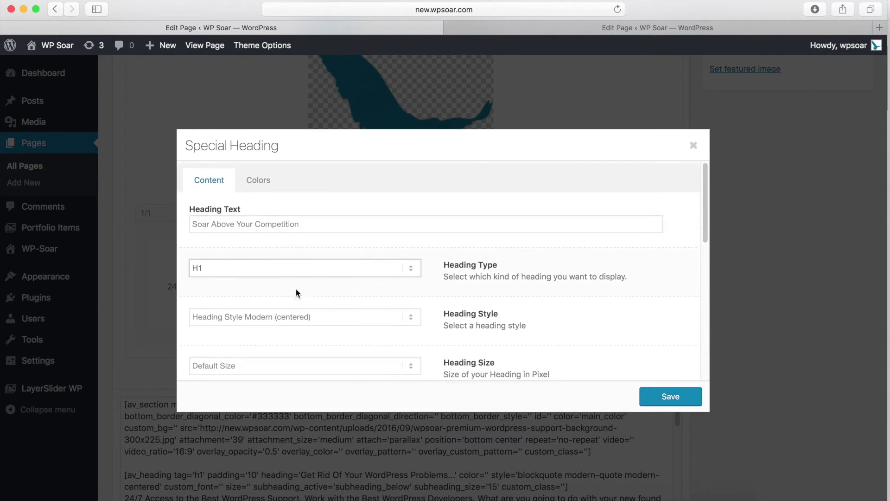
pyautogui.click(311, 266)
pyautogui.click(312, 279)
# Replace the subheading with the 24/7 developer-help text and save the heading.
pyautogui.scroll(-5, 312, 279)
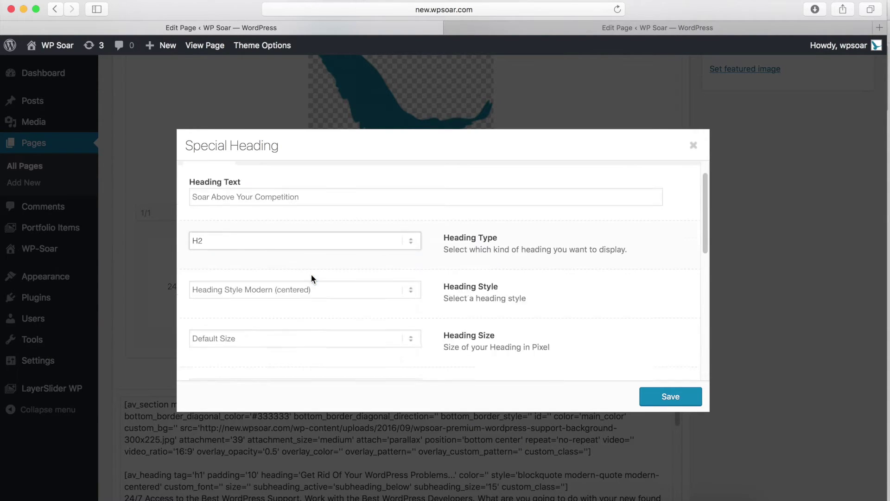
pyautogui.click(321, 324)
pyautogui.press('super+a')
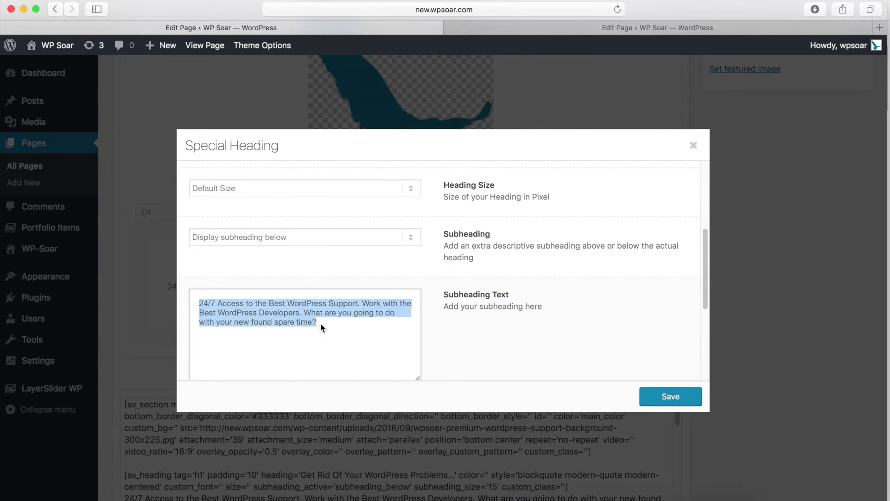
pyautogui.write('Our dev')
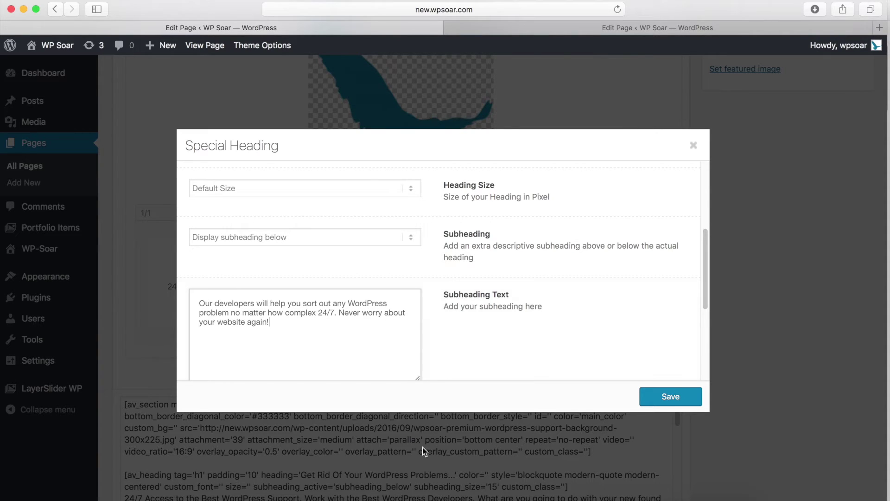
pyautogui.click(662, 395)
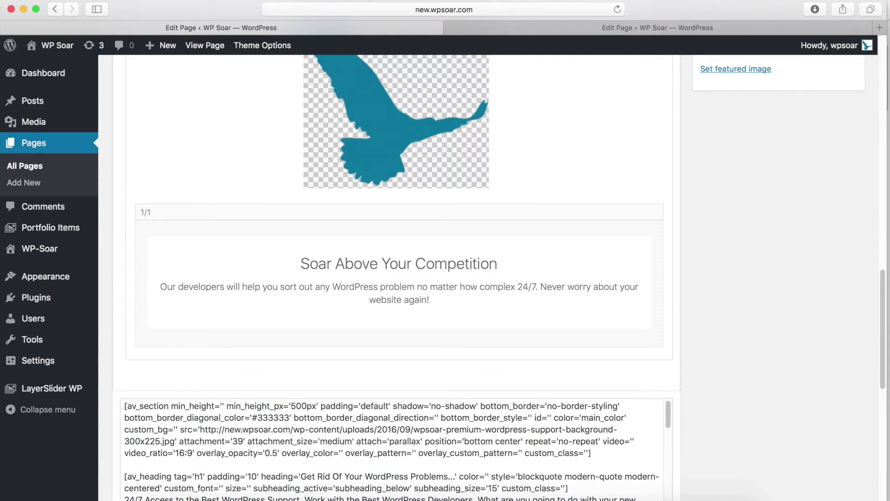
# Drop 3/4 column tiles from Layout Elements below the 1/1 Soar Above box.
pyautogui.scroll(8, 533, 324)
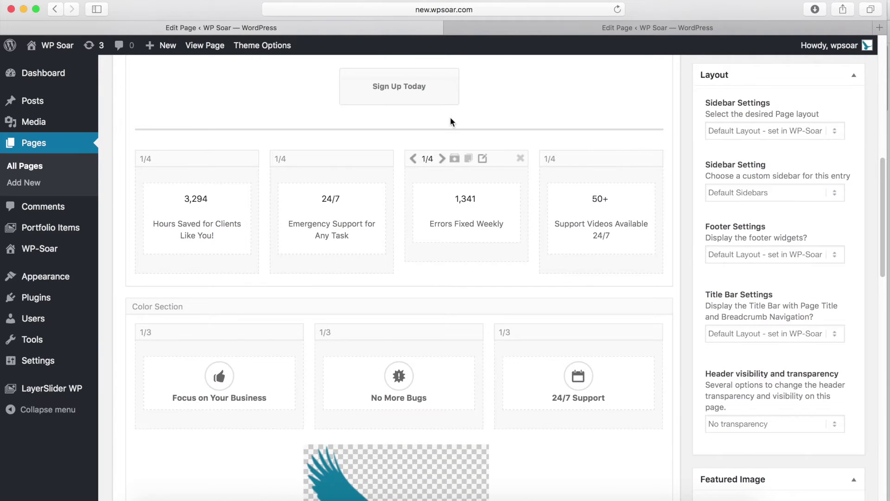
pyautogui.moveTo(154, 130); pyautogui.dragTo(357, 450)
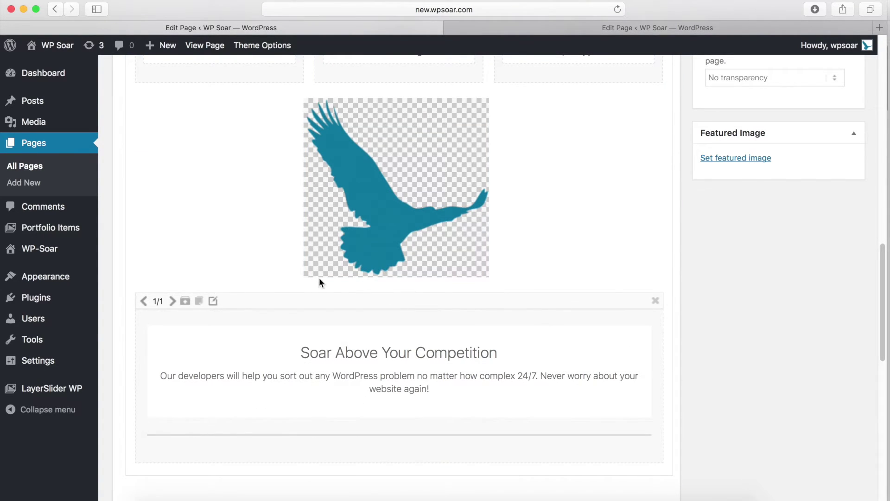
pyautogui.scroll(8, 325, 274)
pyautogui.scroll(5, 340, 216)
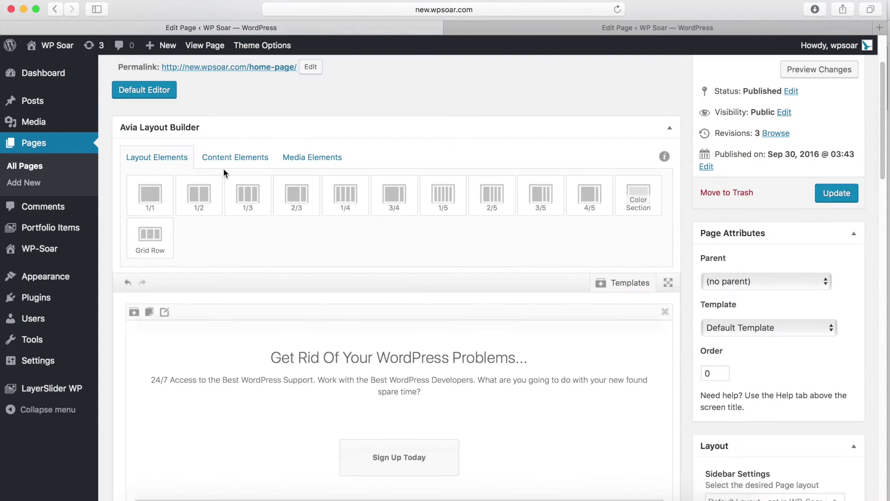
pyautogui.click(388, 265)
pyautogui.scroll(-10, 385, 288)
pyautogui.moveTo(387, 265); pyautogui.dragTo(308, 437)
pyautogui.scroll(-3, 357, 376)
# Narrow the second column to 1/4 beside the 3/4 column.
pyautogui.scroll(-3, 318, 392)
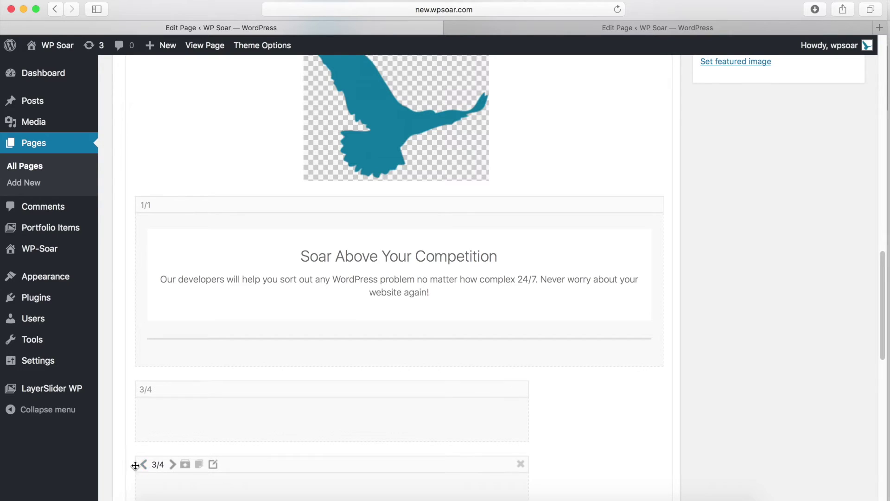
pyautogui.click(143, 466)
pyautogui.click(143, 464)
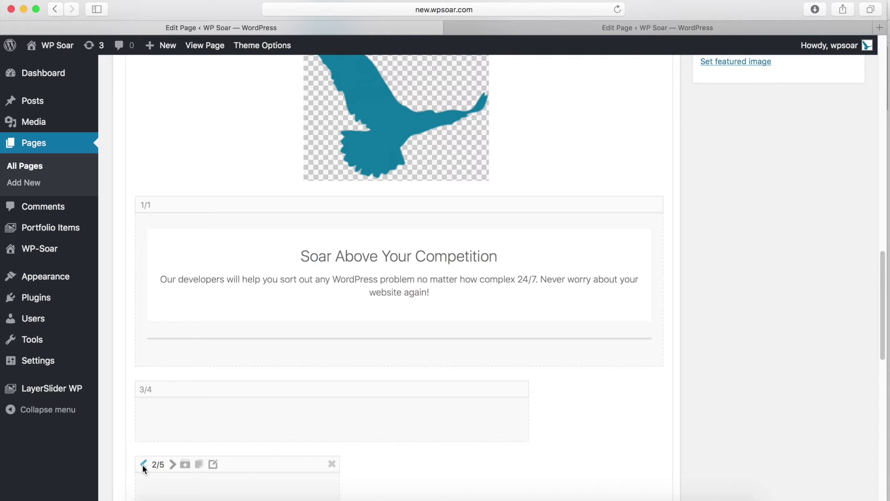
pyautogui.click(144, 464)
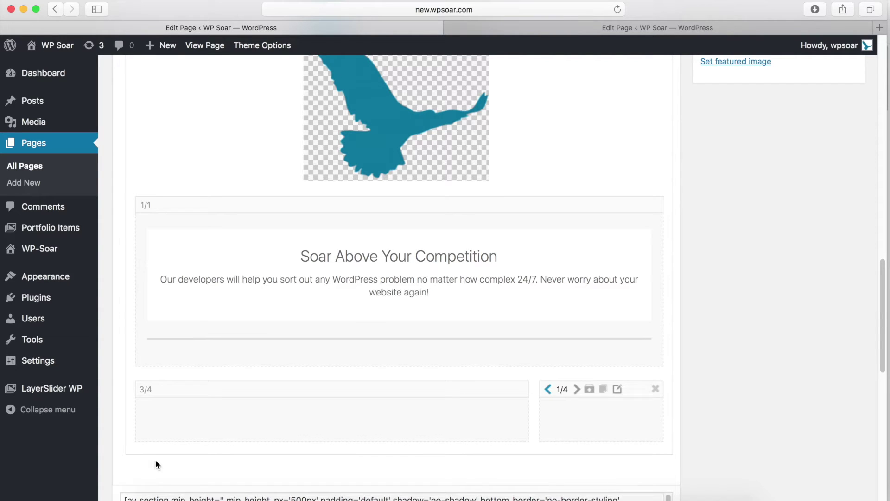
pyautogui.scroll(3, 384, 301)
pyautogui.scroll(-3, 384, 302)
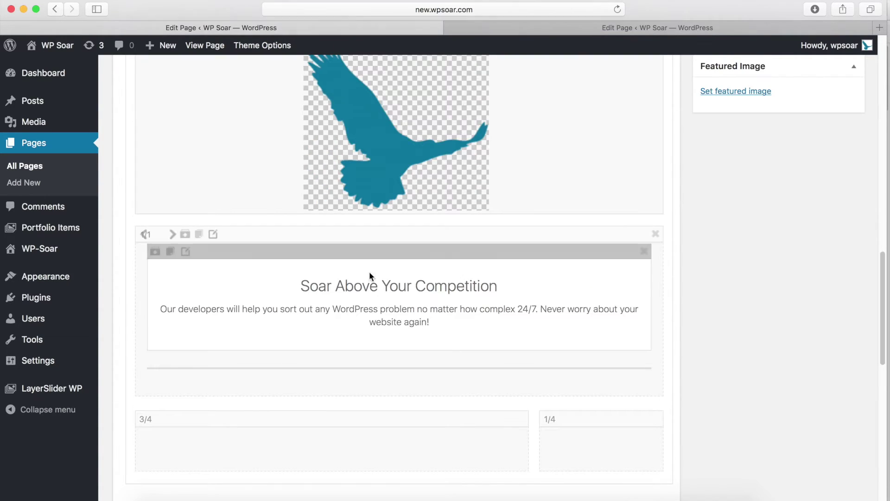
# Copy the Soar Above Your Competition heading into the 3/4 column and open its settings.
pyautogui.click(170, 252)
pyautogui.scroll(-1, 232, 325)
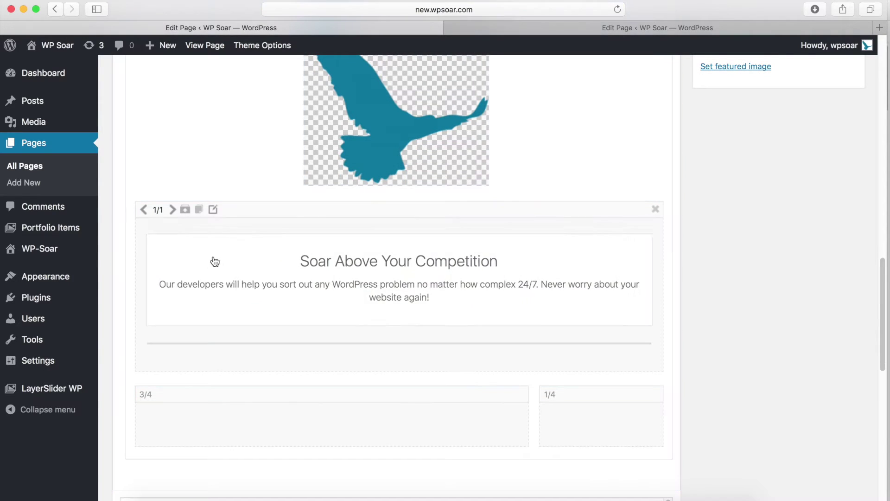
pyautogui.click(170, 227)
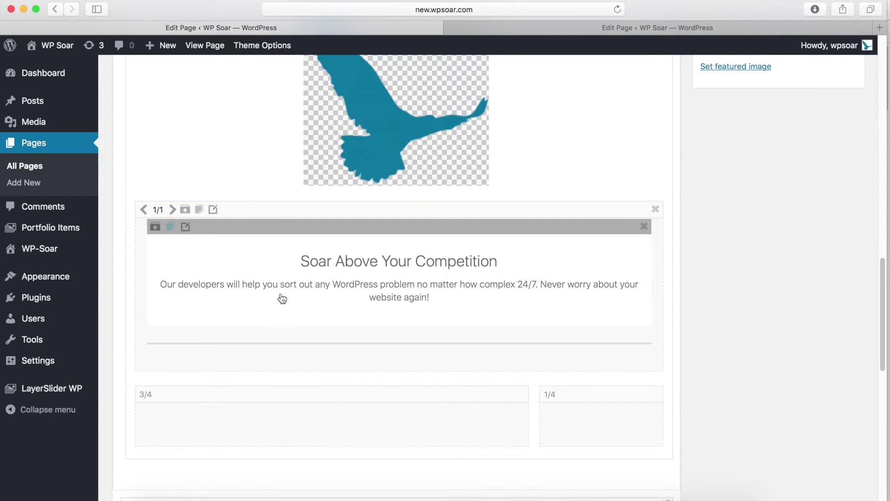
pyautogui.moveTo(300, 339); pyautogui.dragTo(218, 277)
pyautogui.scroll(-5, 257, 437)
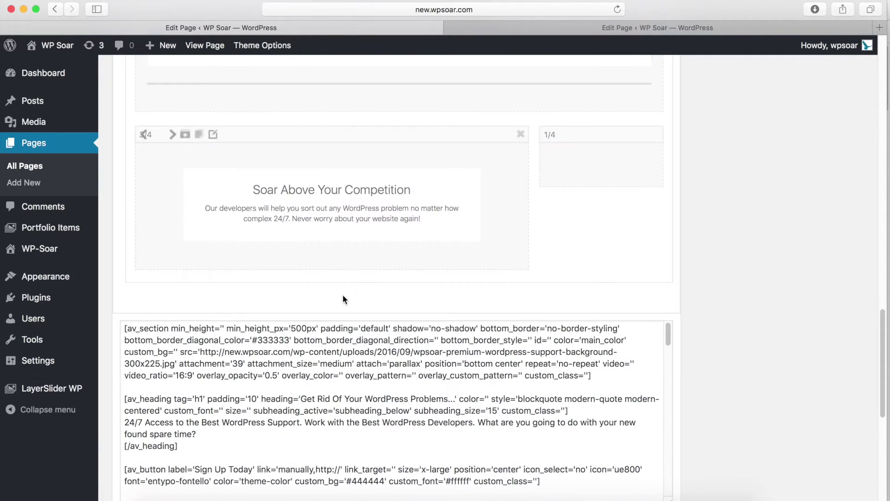
pyautogui.click(507, 221)
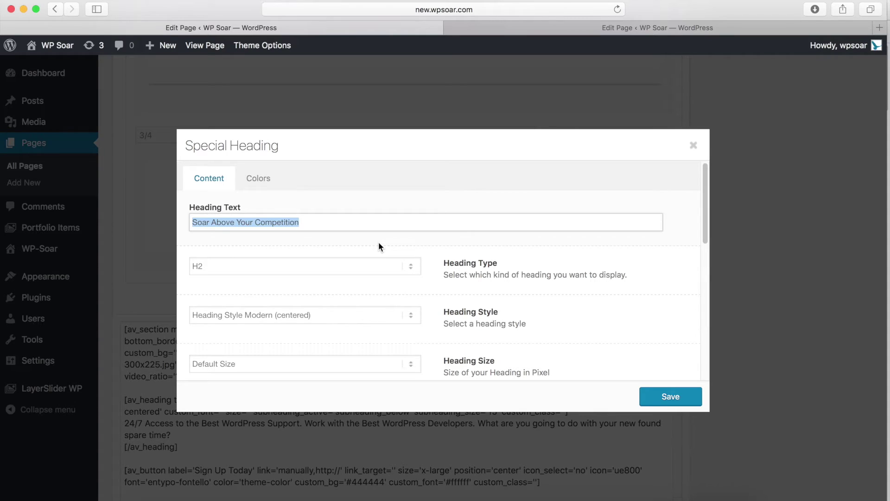
# Set the heading text to the Monthly Recommendations message, keeping H2.
pyautogui.write("We'll als")
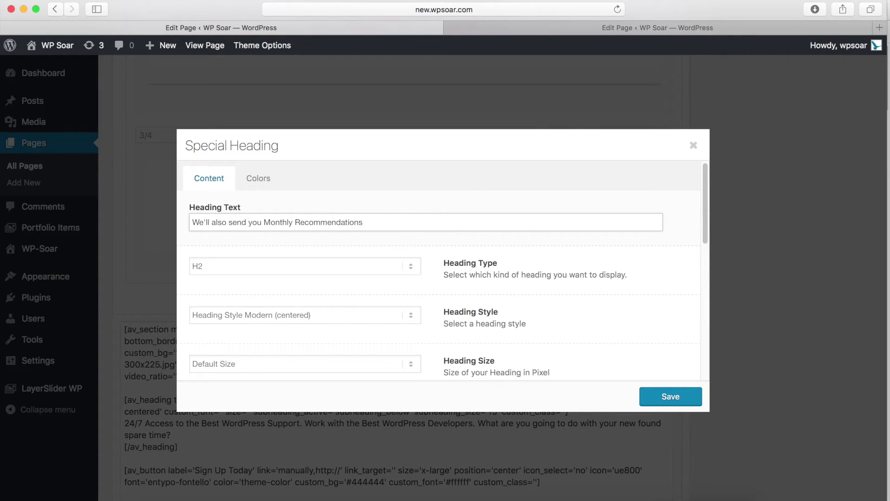
pyautogui.write('r site')
pyautogui.press('Tab')
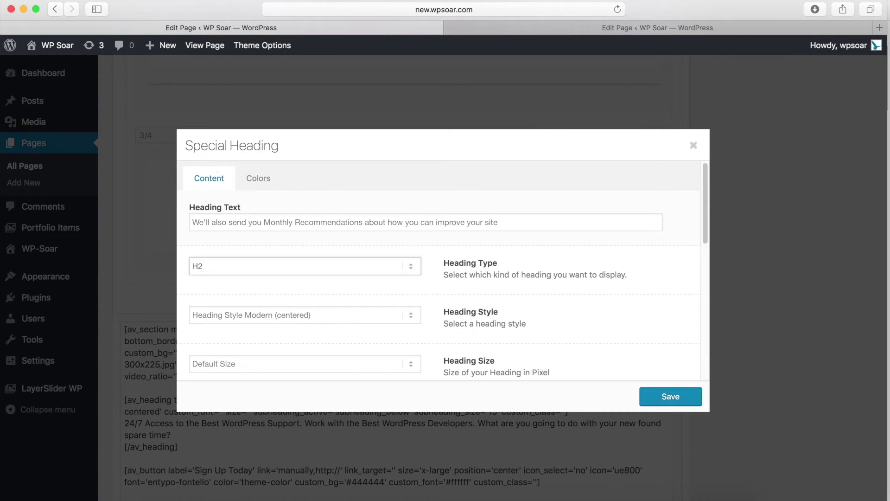
pyautogui.click(279, 270)
pyautogui.click(279, 270)
# Set the heading size to 30 and save.
pyautogui.scroll(-2, 293, 291)
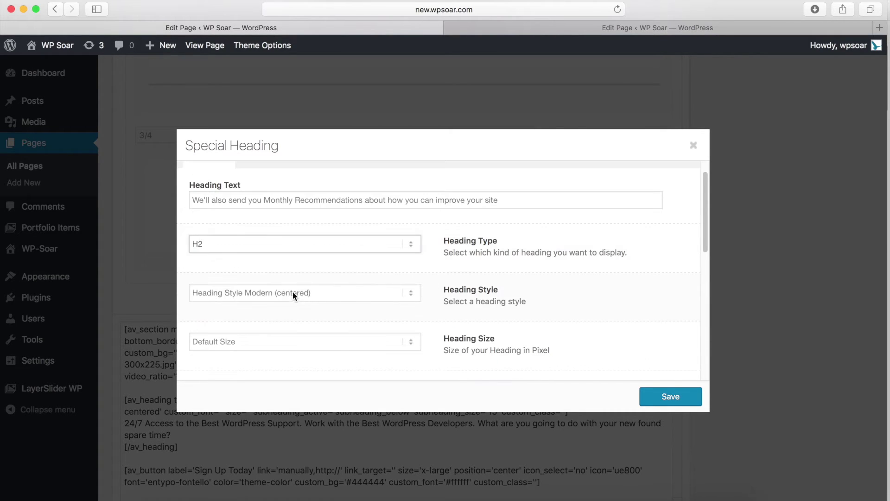
pyautogui.scroll(-1, 320, 301)
pyautogui.click(318, 291)
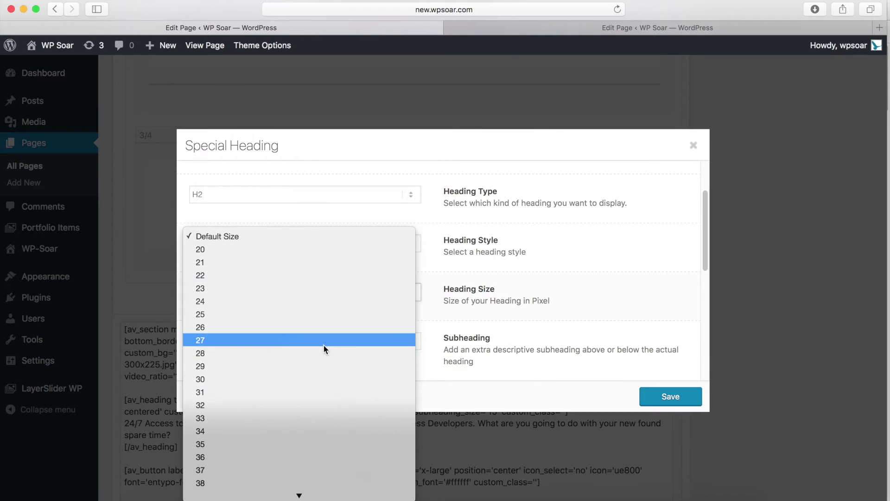
pyautogui.click(323, 378)
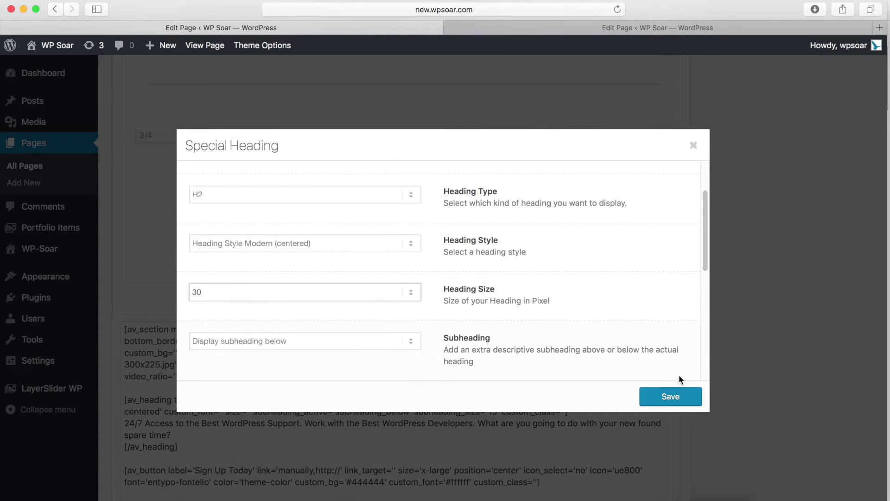
pyautogui.click(658, 398)
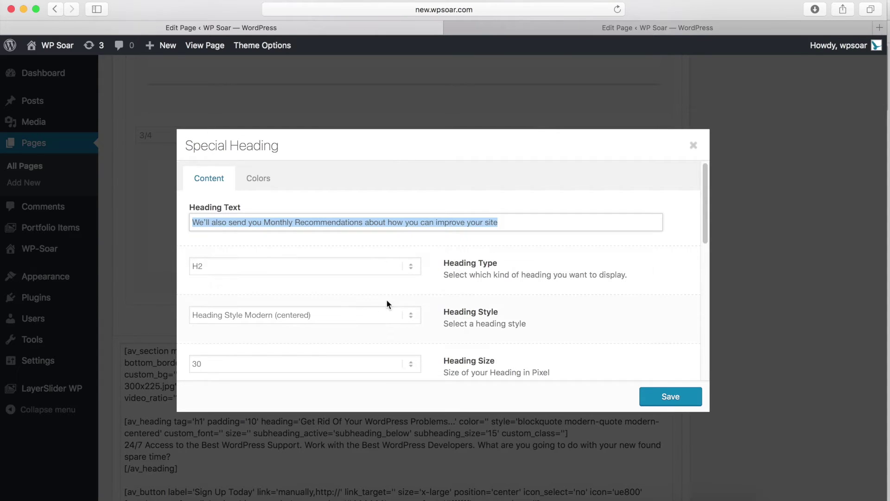
# Switch the subheading to No Subheading and save the heading.
pyautogui.scroll(-1, 367, 307)
pyautogui.scroll(-3, 345, 318)
pyautogui.click(349, 308)
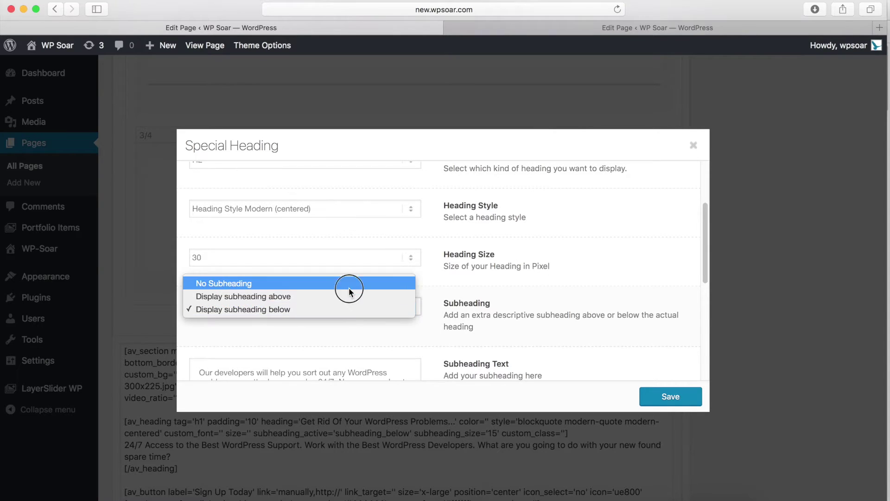
pyautogui.click(402, 231)
pyautogui.click(666, 397)
pyautogui.scroll(8, 533, 237)
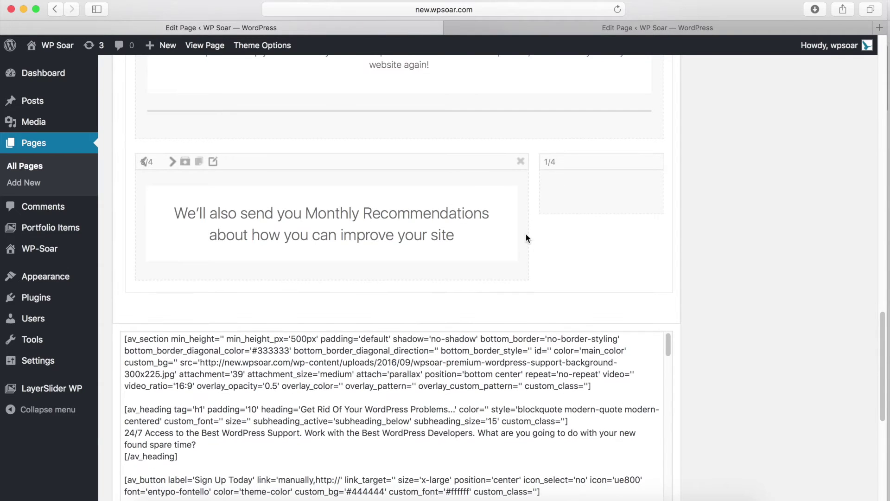
pyautogui.scroll(10, 540, 240)
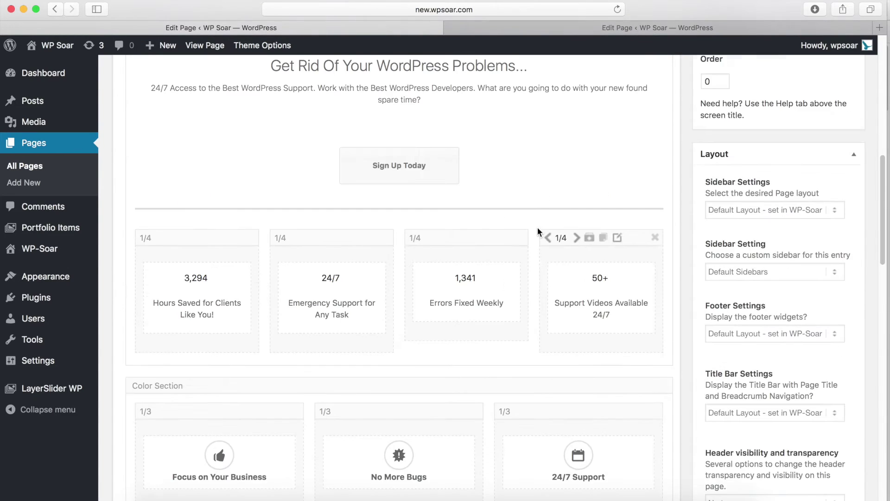
# Drop the Sign Up Today button into the 1/4 column, set its size to Large, and save.
pyautogui.scroll(3, 550, 217)
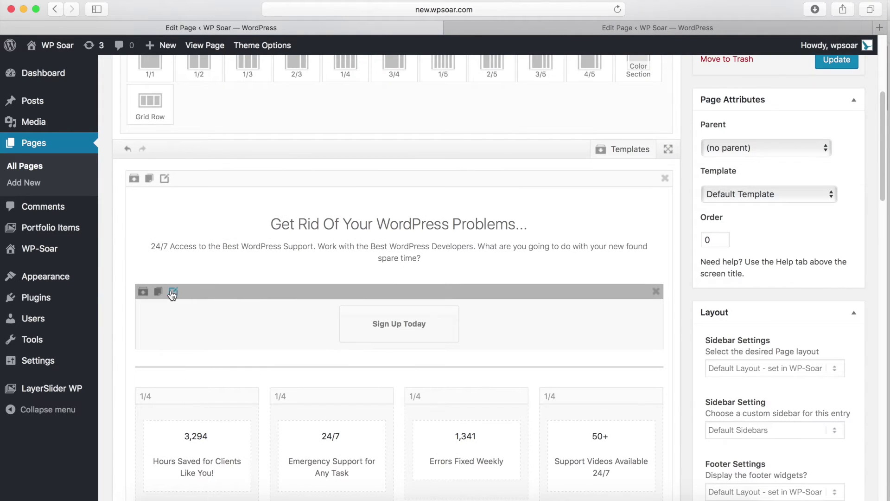
pyautogui.moveTo(302, 317); pyautogui.dragTo(605, 388)
pyautogui.click(604, 388)
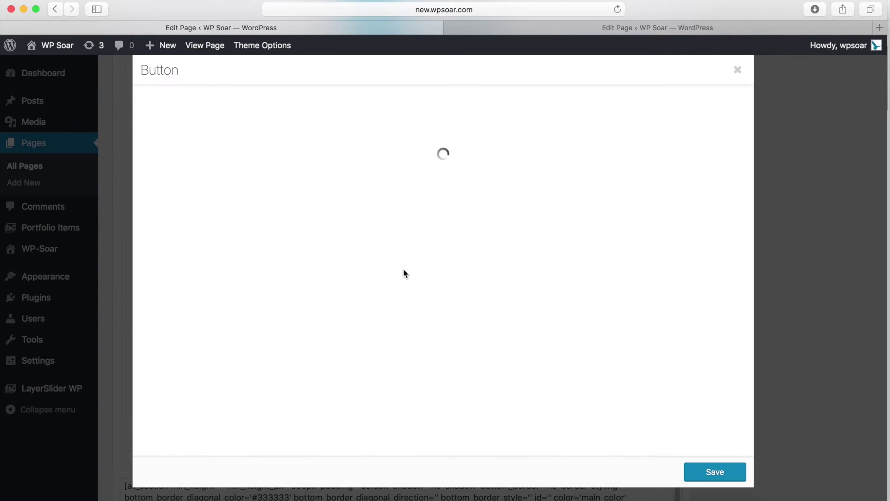
pyautogui.press('Escape')
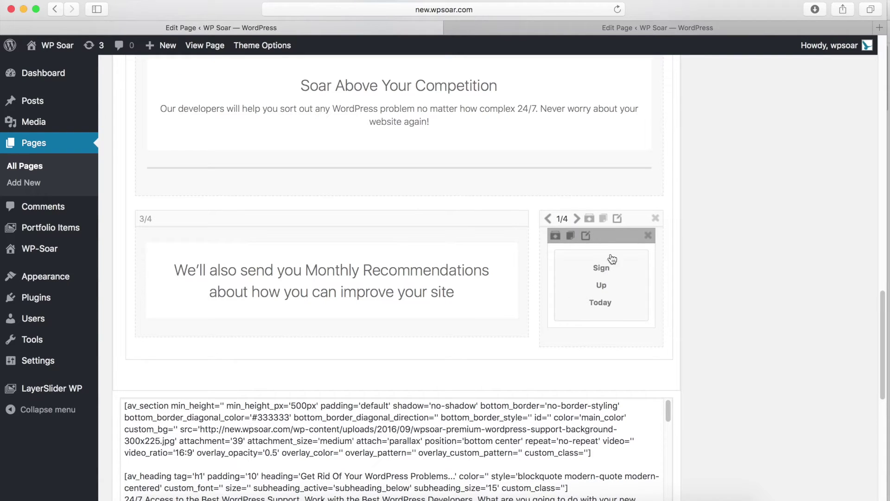
pyautogui.click(535, 247)
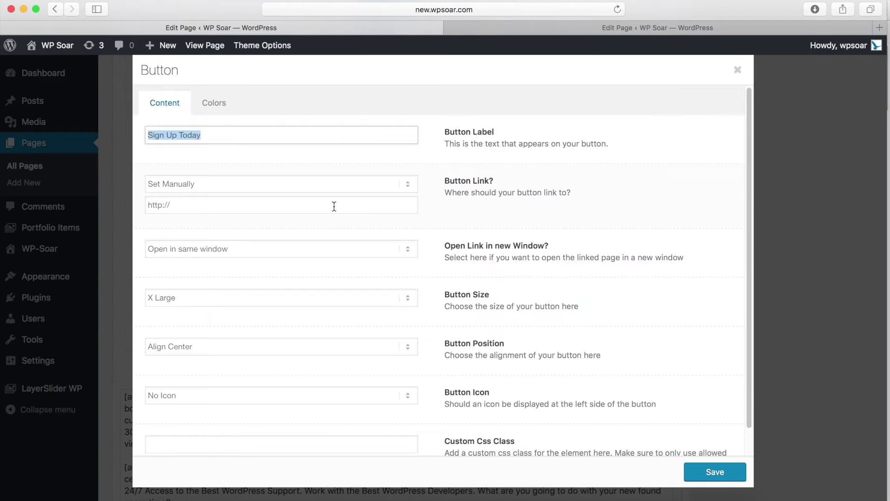
pyautogui.click(222, 302)
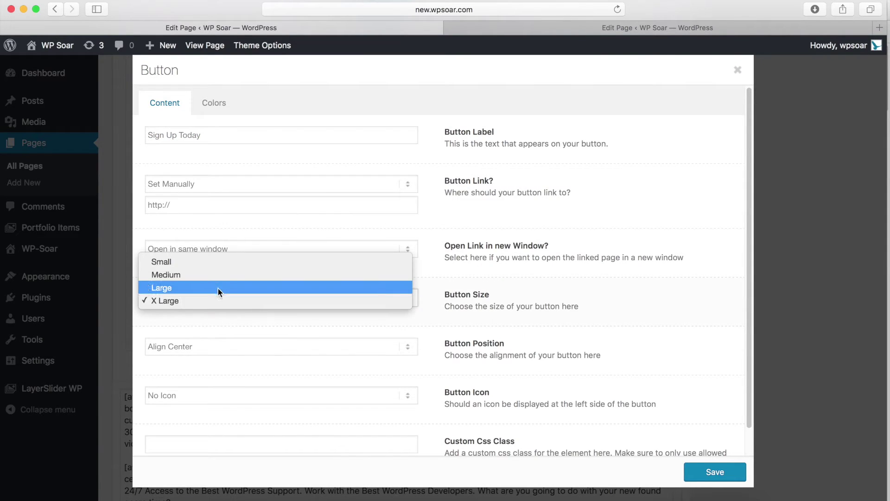
pyautogui.click(218, 286)
pyautogui.click(715, 472)
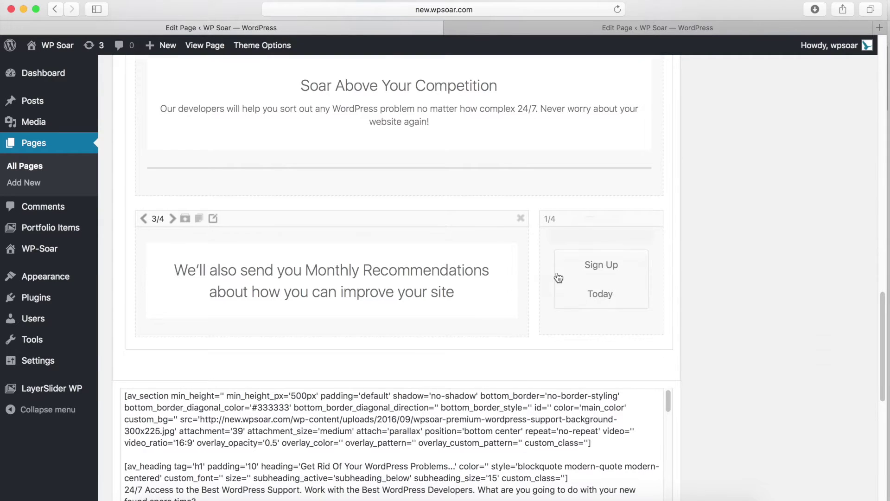
pyautogui.scroll(15, 560, 278)
# Move the Monthly Recommendations 3/4 column into the Color Section and duplicate it.
pyautogui.scroll(-15, 614, 291)
pyautogui.scroll(-7, 533, 379)
pyautogui.moveTo(532, 380); pyautogui.dragTo(297, 323)
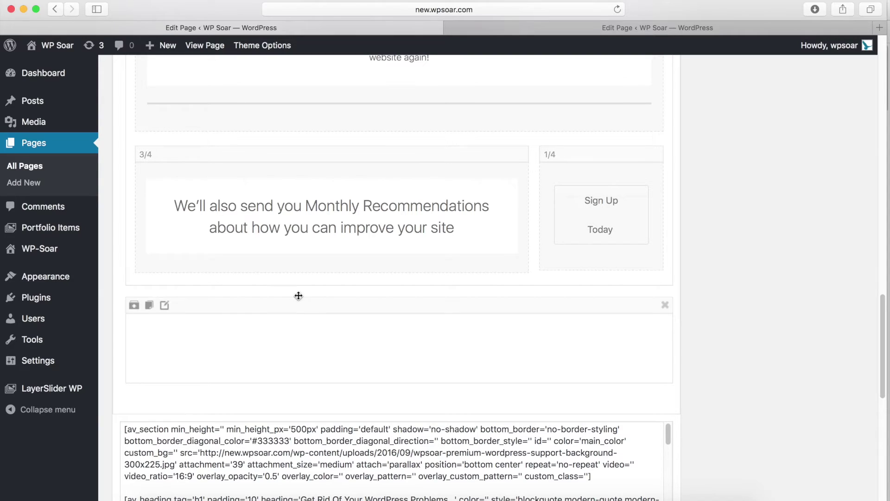
pyautogui.moveTo(197, 158); pyautogui.dragTo(275, 168)
pyautogui.click(198, 154)
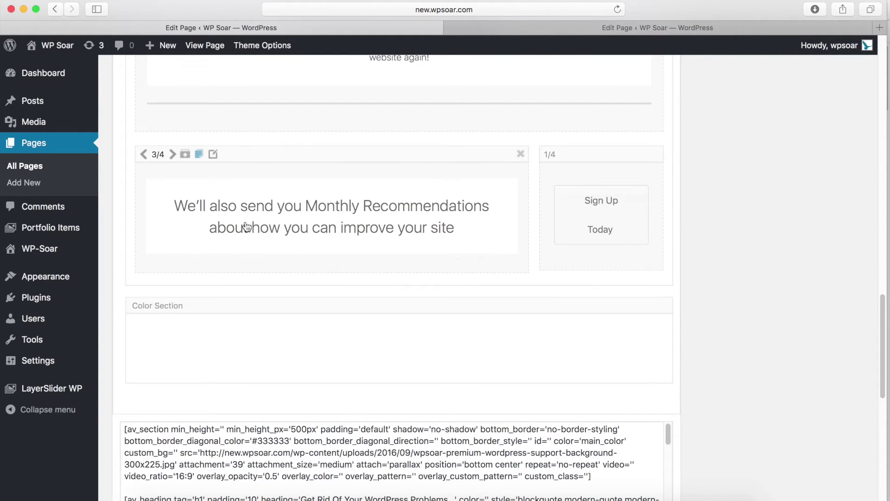
# Position the copy, narrow it from 3/4, and open its heading settings.
pyautogui.scroll(-5, 288, 302)
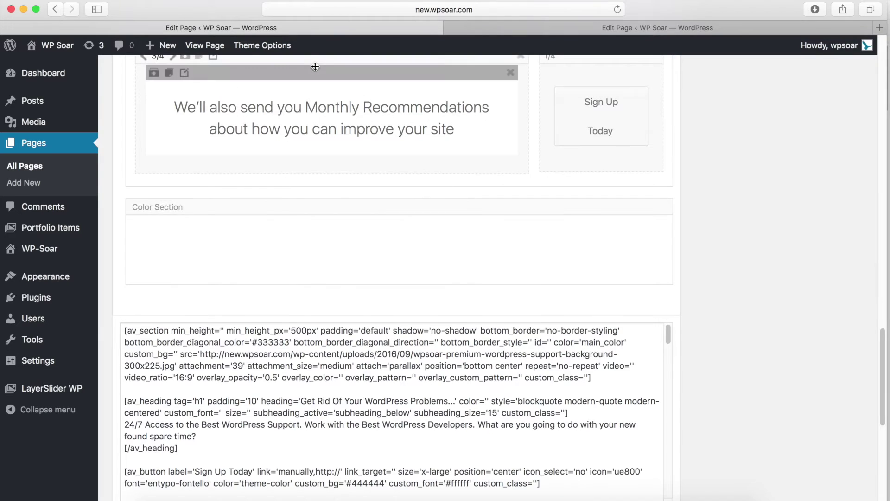
pyautogui.scroll(1, 287, 149)
pyautogui.moveTo(309, 85); pyautogui.dragTo(229, 262)
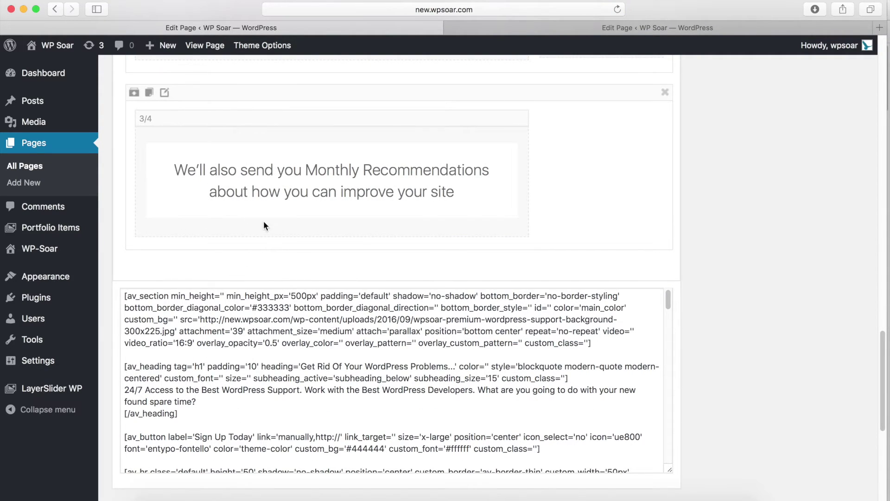
pyautogui.click(143, 119)
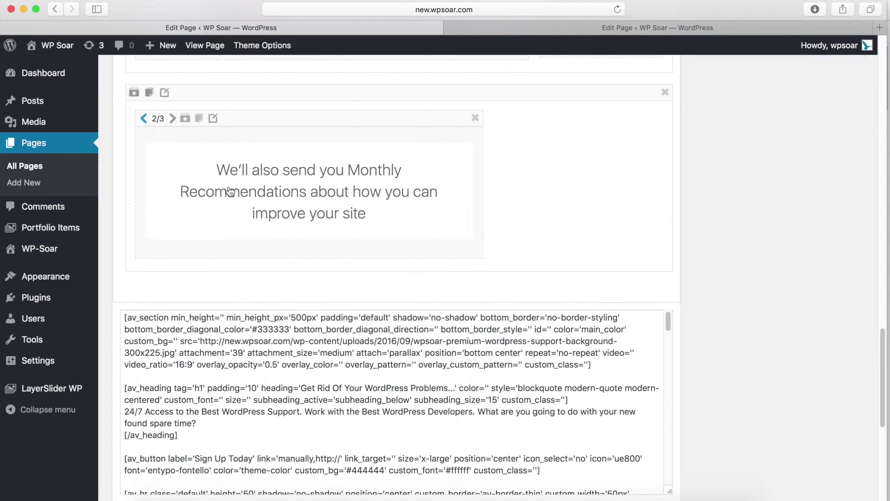
pyautogui.click(140, 120)
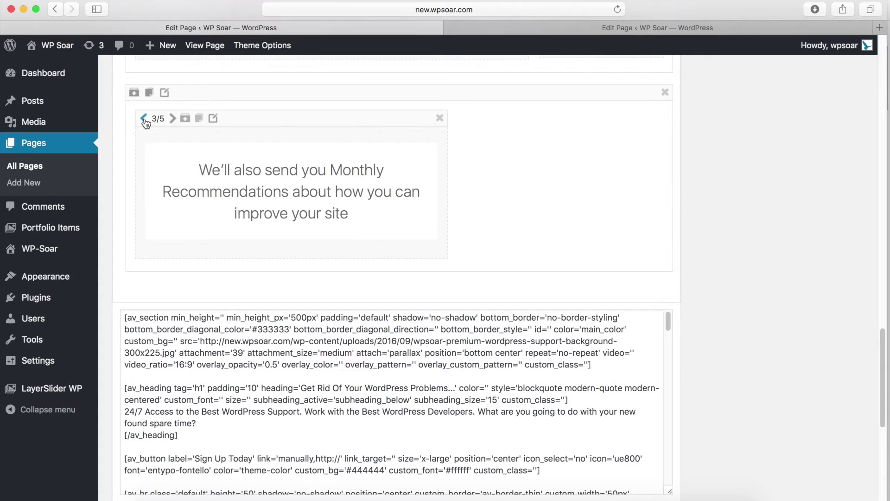
pyautogui.click(238, 155)
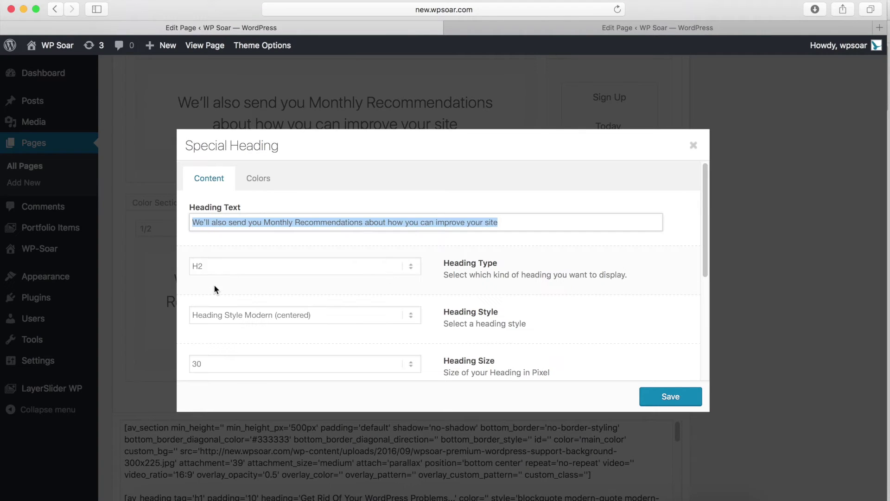
# Retitle the copied heading 'Get Access to a Growing Library of WordPress Support Videos', save, and clone its 1/2 column.
pyautogui.write('Get Access to a Growing Library of WordPress Support Videos')
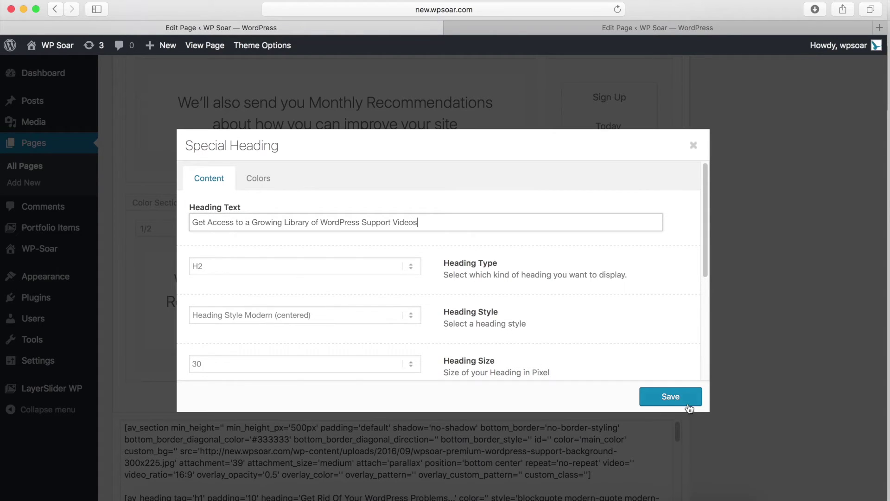
pyautogui.click(334, 266)
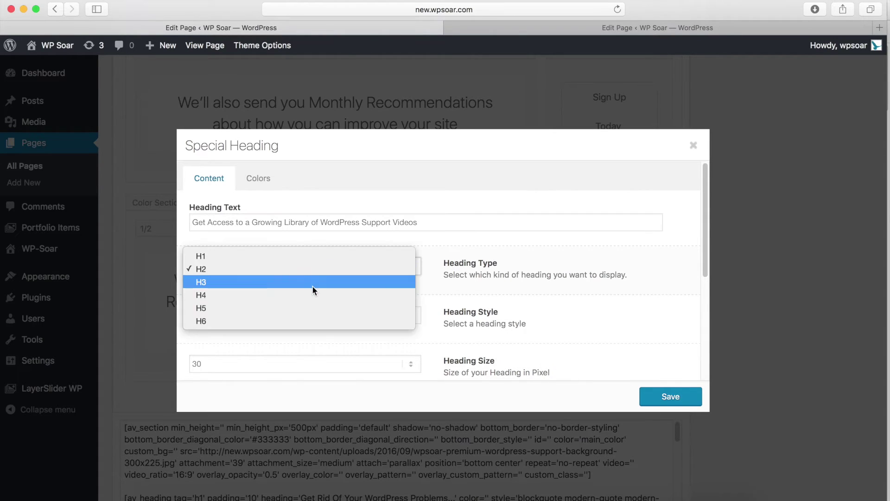
pyautogui.click(607, 333)
pyautogui.click(671, 396)
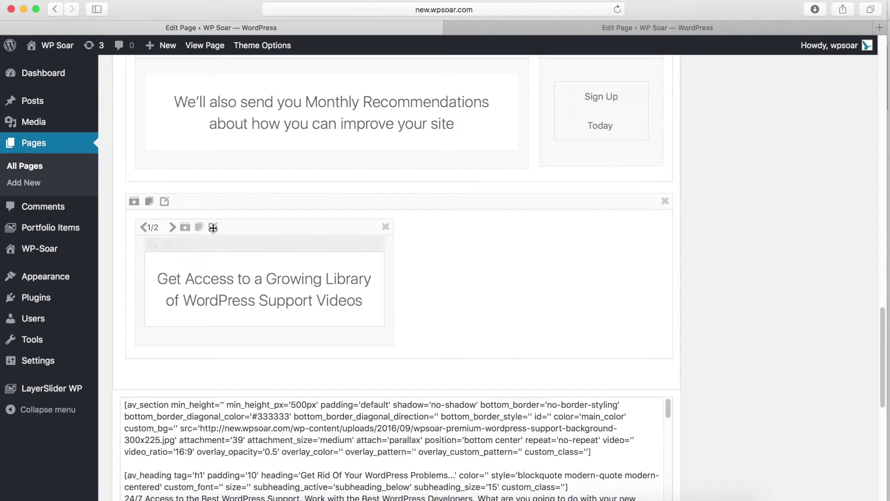
pyautogui.click(198, 227)
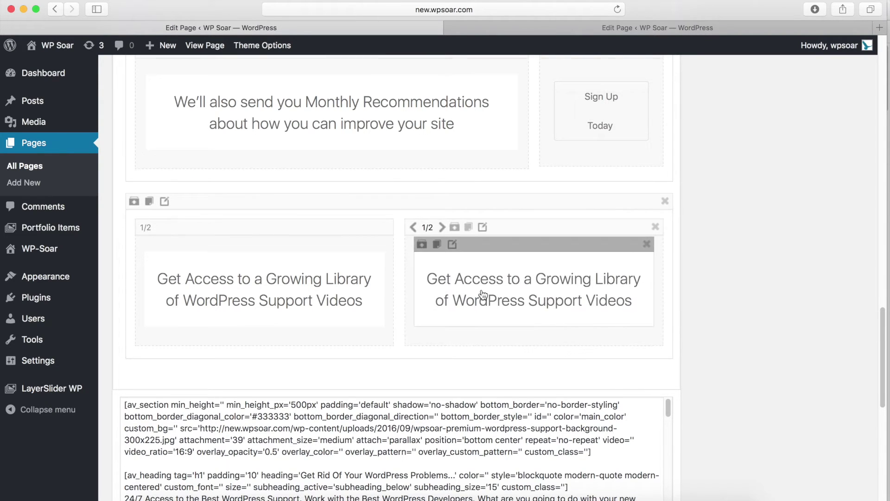
pyautogui.scroll(10, 493, 294)
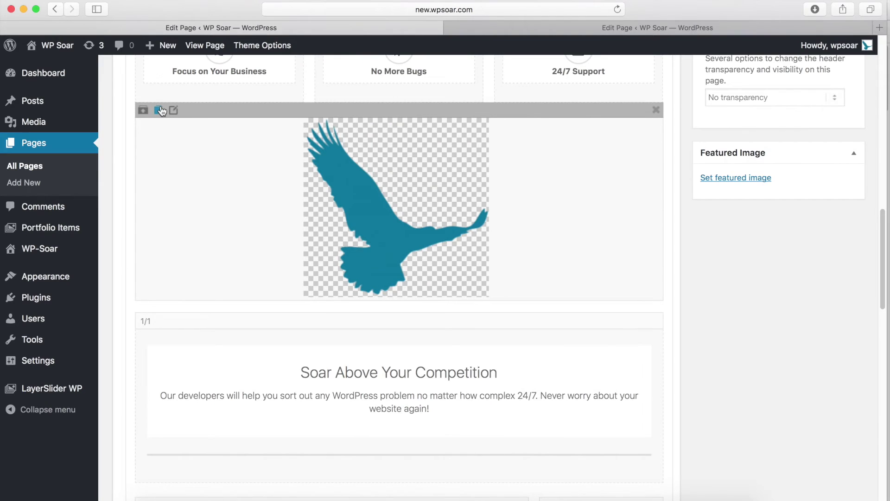
# Copy the eagle image into the right 1/2 column and delete the duplicate heading there.
pyautogui.click(159, 110)
pyautogui.moveTo(427, 116)
pyautogui.mouseDown()
pyautogui.moveTo(533, 342)
pyautogui.moveTo(502, 363)
pyautogui.moveTo(561, 354)
pyautogui.moveTo(558, 193)
pyautogui.moveTo(523, 194)
pyautogui.moveTo(557, 225)
pyautogui.moveTo(559, 262)
pyautogui.mouseUp()
pyautogui.scroll(-10, 511, 358)
pyautogui.scroll(3, 558, 193)
pyautogui.scroll(-3, 559, 262)
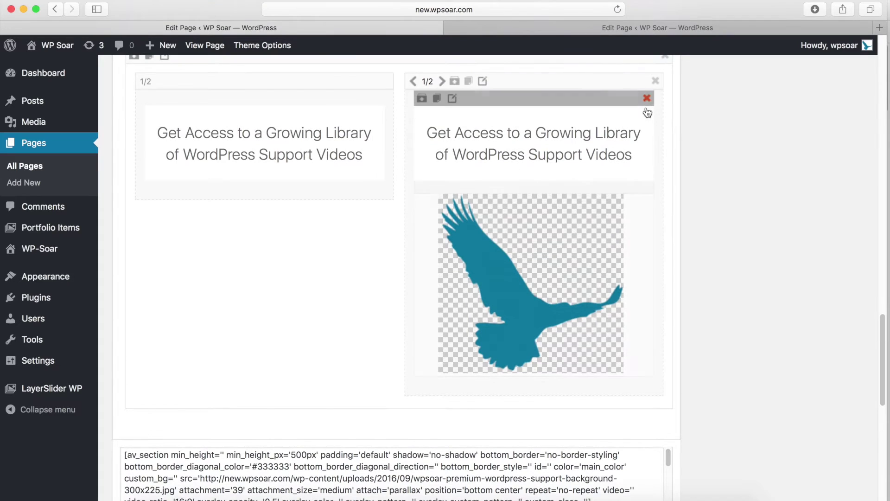
pyautogui.click(647, 97)
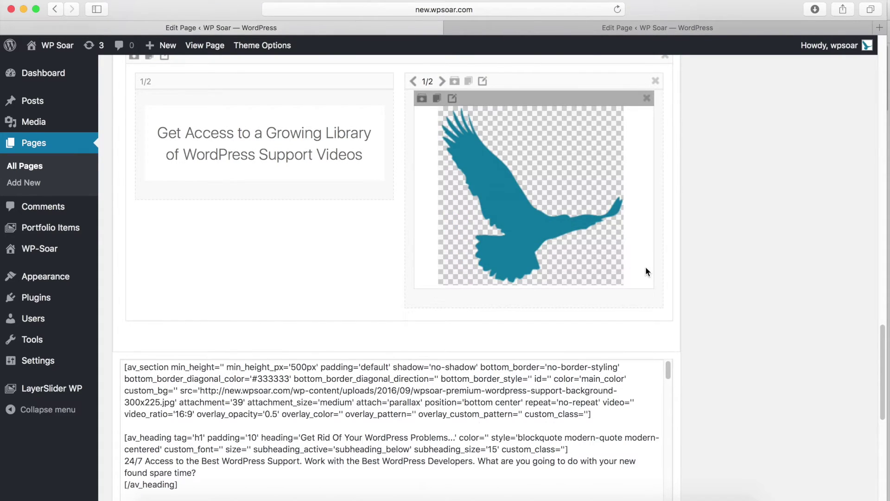
# Replace the moved eagle image with the video-thumbnail image and save.
pyautogui.click(568, 234)
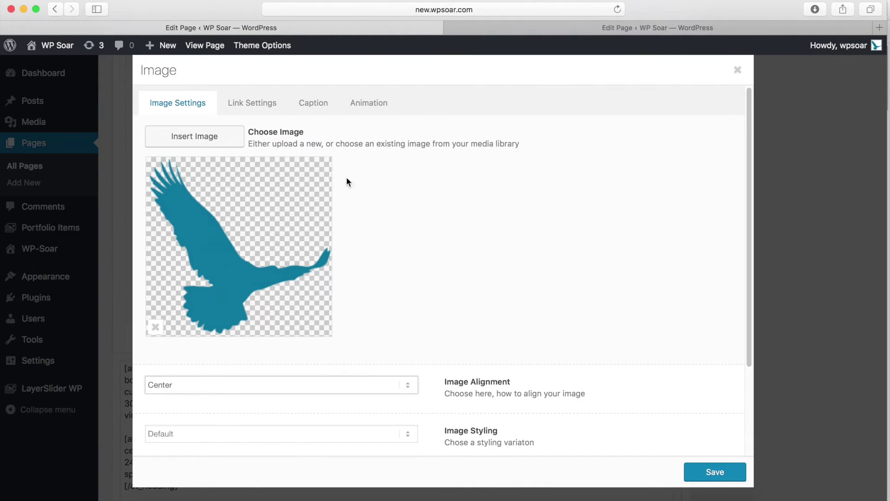
pyautogui.click(224, 139)
pyautogui.click(193, 187)
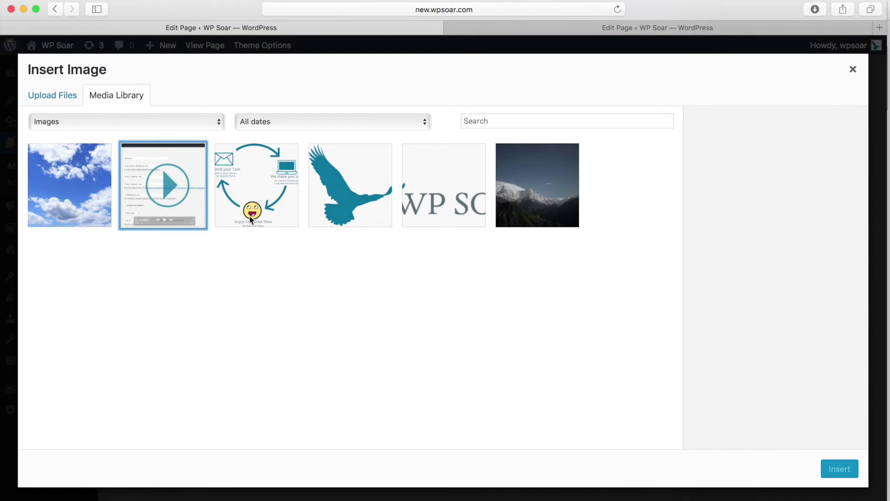
pyautogui.click(840, 468)
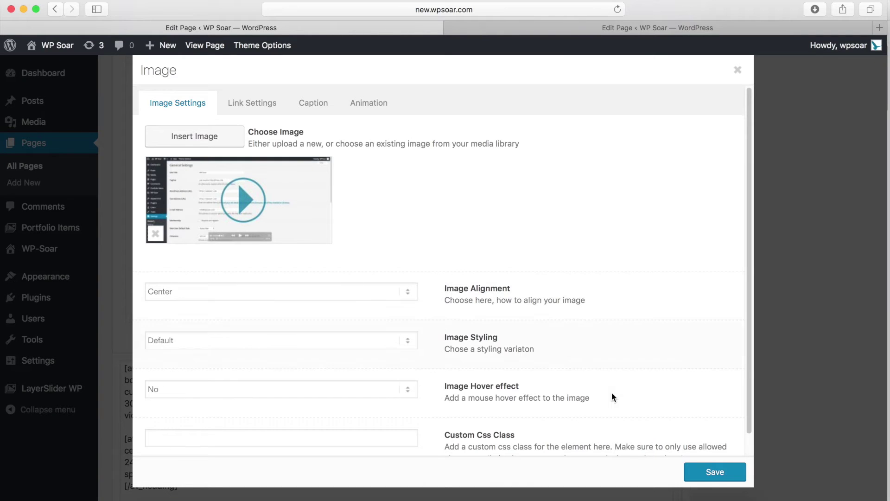
pyautogui.click(707, 472)
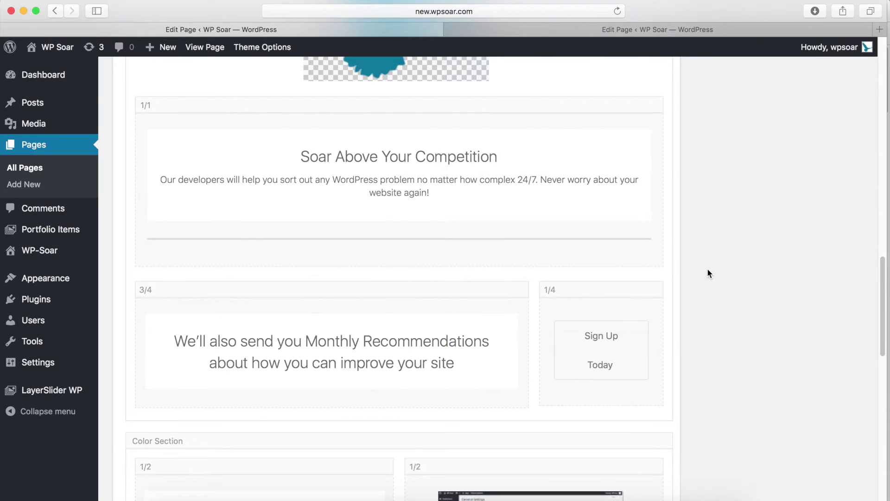
pyautogui.scroll(5, 707, 270)
# Duplicate the Get Access color section and remove both of its 1/2 columns.
pyautogui.scroll(3, 490, 296)
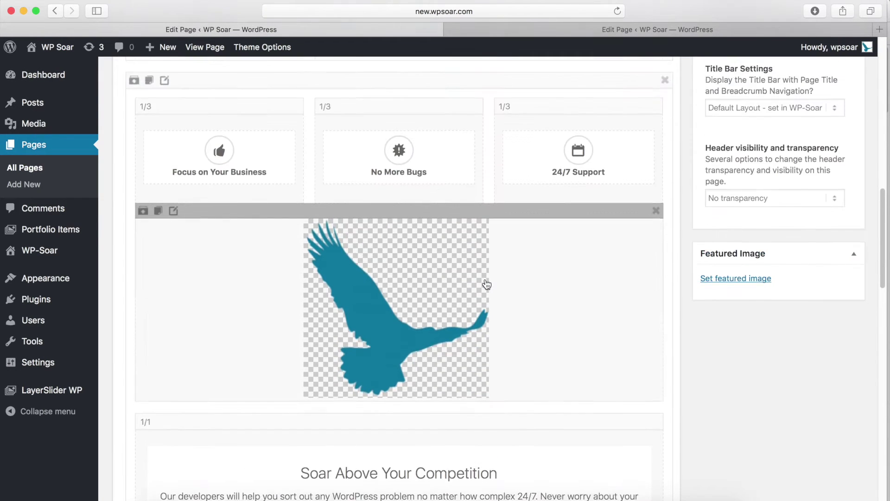
pyautogui.scroll(-15, 482, 285)
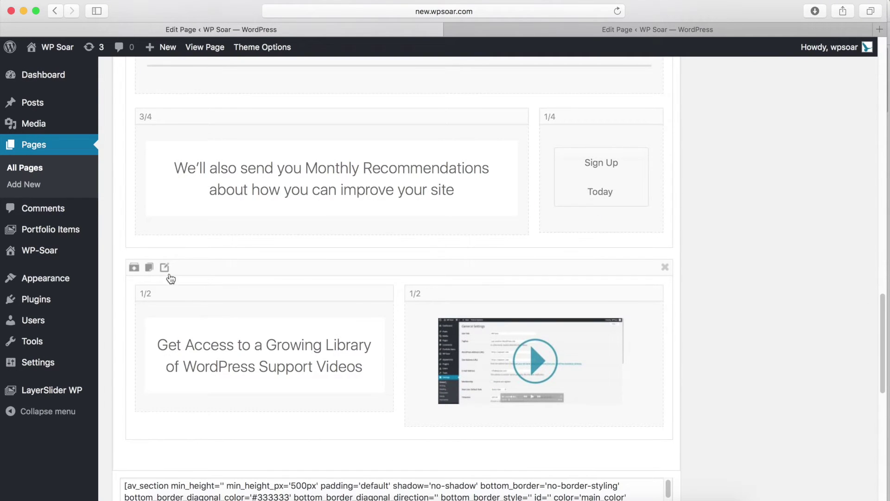
pyautogui.click(149, 268)
pyautogui.scroll(-5, 343, 285)
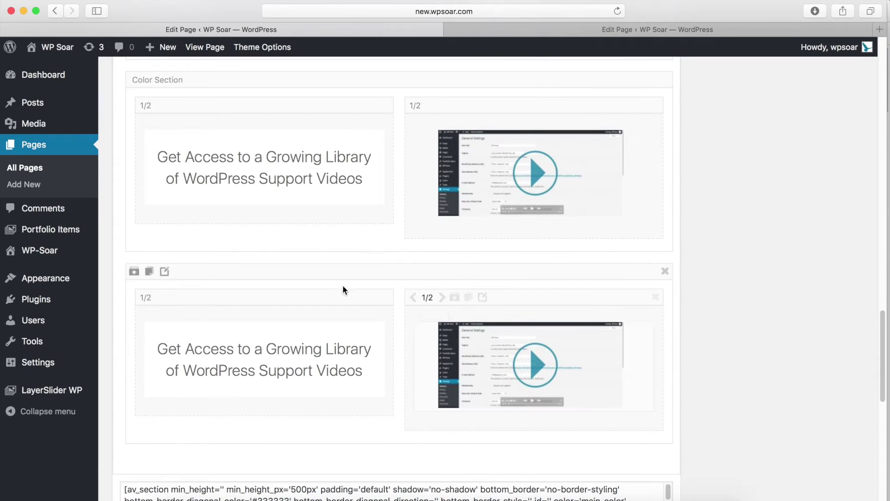
pyautogui.click(385, 297)
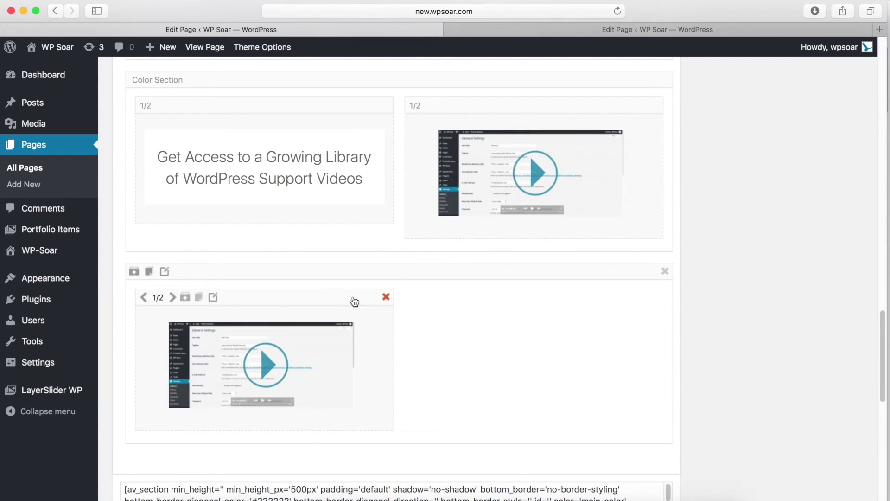
pyautogui.click(385, 297)
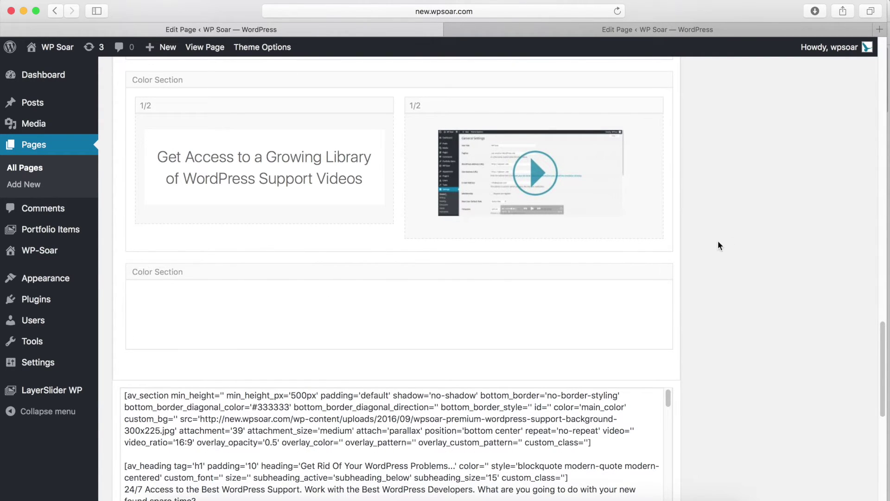
# Copy the 'Soar Above Your Competition' heading into the empty color section and open its settings.
pyautogui.scroll(5, 371, 222)
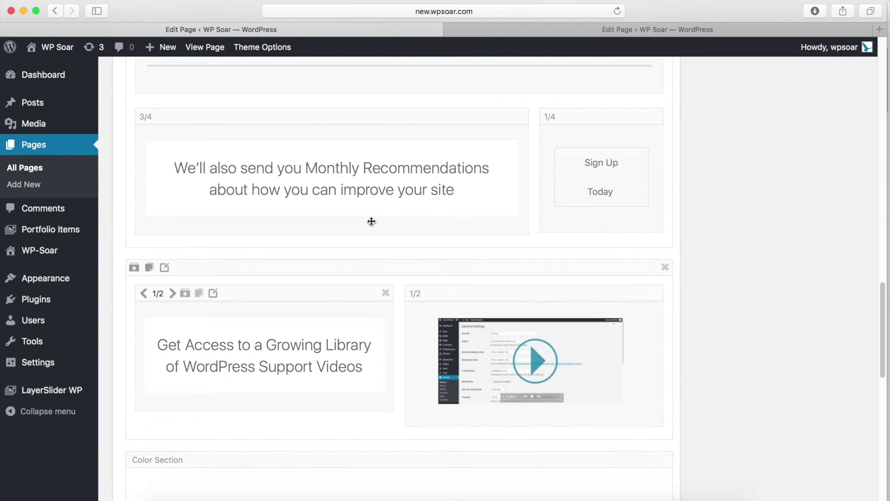
pyautogui.scroll(-3, 370, 220)
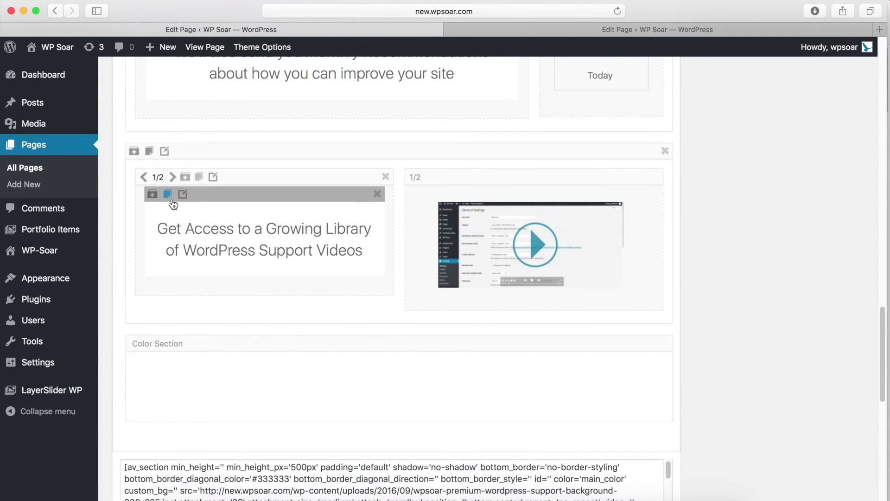
pyautogui.scroll(8, 323, 218)
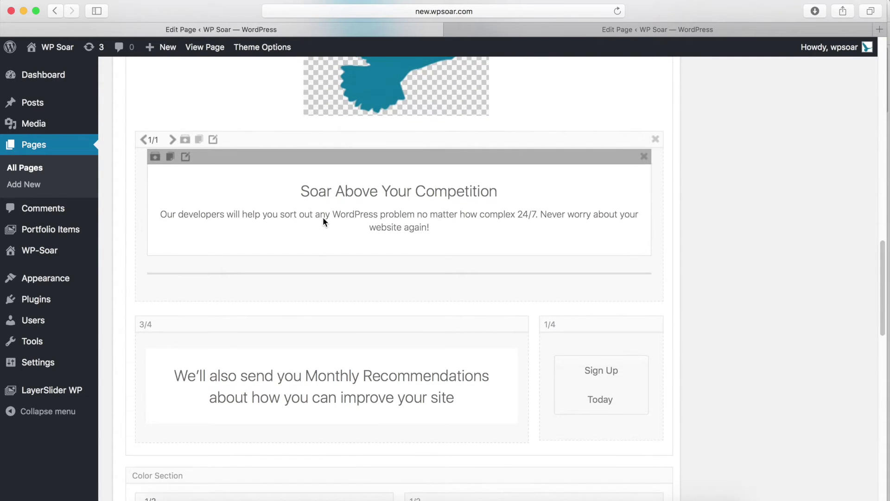
pyautogui.click(165, 158)
pyautogui.moveTo(441, 260); pyautogui.dragTo(424, 285)
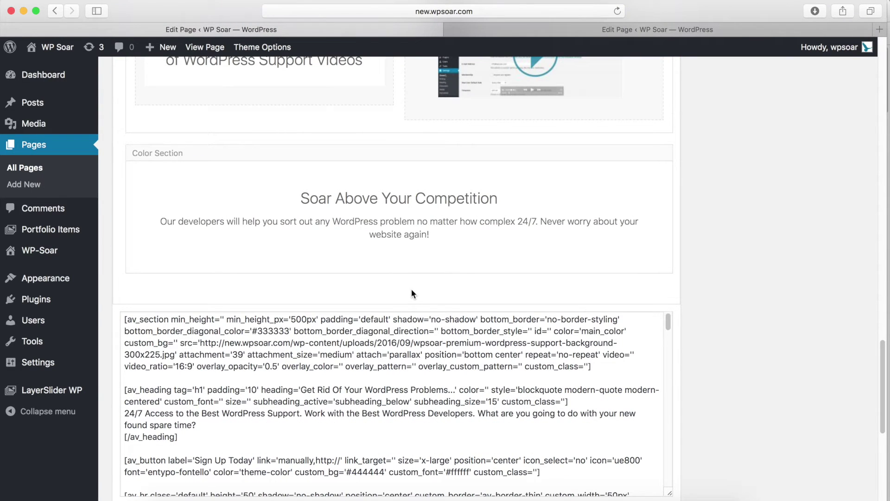
pyautogui.click(397, 207)
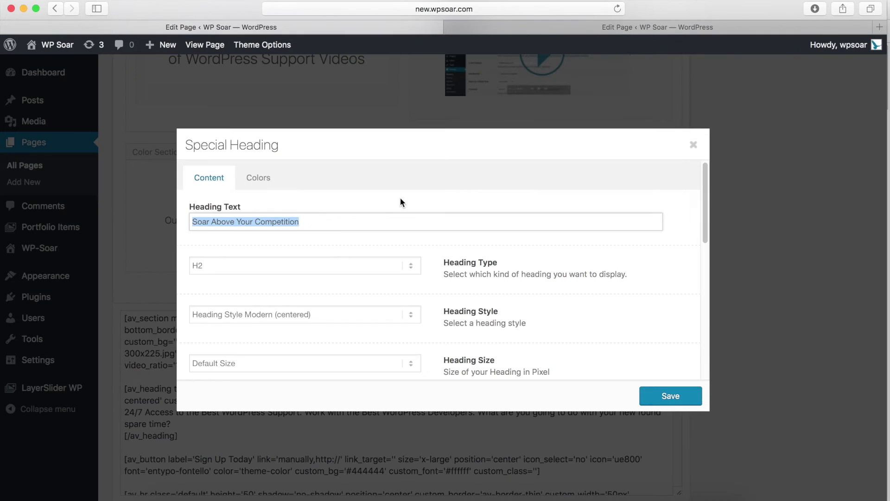
# Set the heading to 'Here are some ways we can help you...' with a new subheading about fixing small site issues.
pyautogui.write('Here are some ways we can help you...')
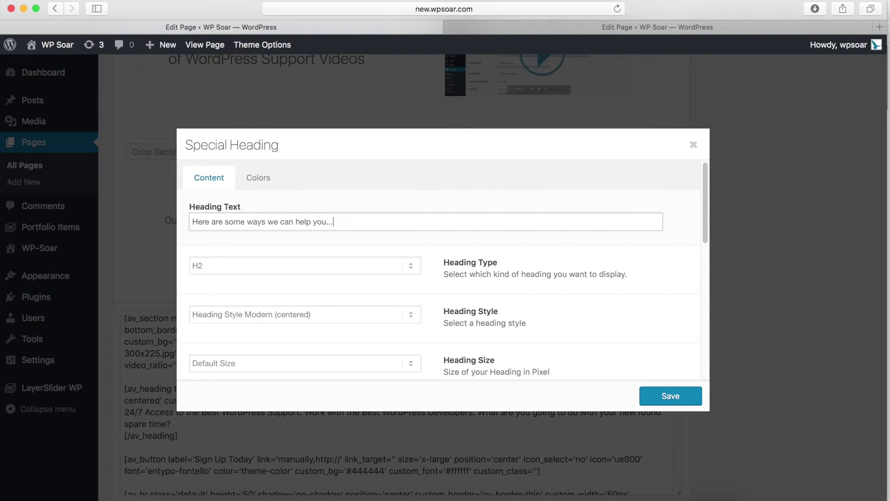
pyautogui.scroll(-5, 312, 302)
pyautogui.tripleClick(299, 338)
pyautogui.write('W')
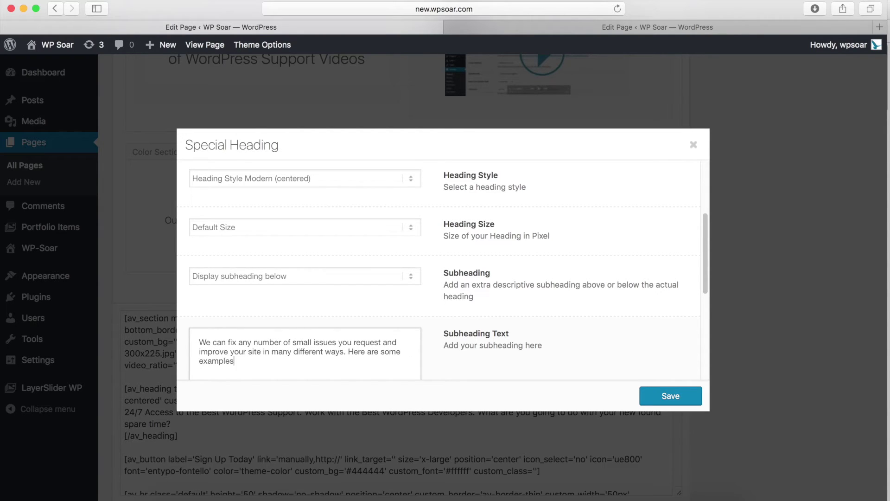
pyautogui.click(678, 395)
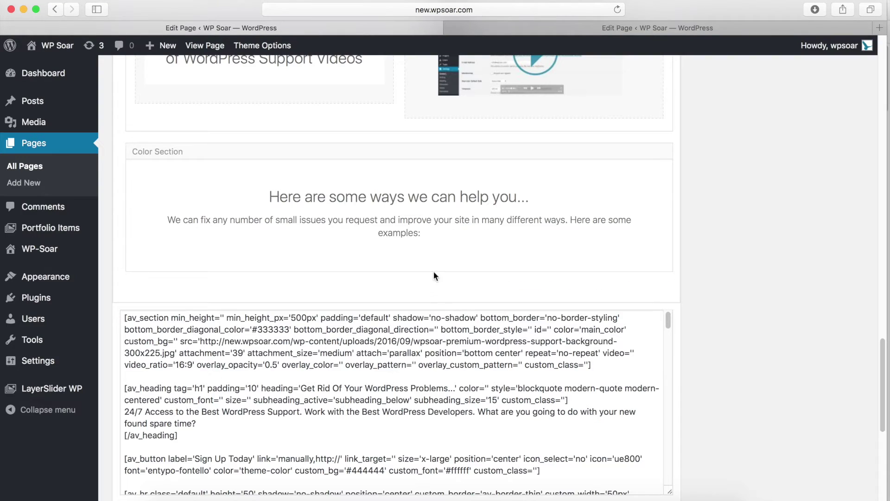
# Copy a Get Access column into the help section, narrow it to 1/4, and delete its heading.
pyautogui.moveTo(192, 266); pyautogui.dragTo(232, 126)
pyautogui.scroll(10, 338, 246)
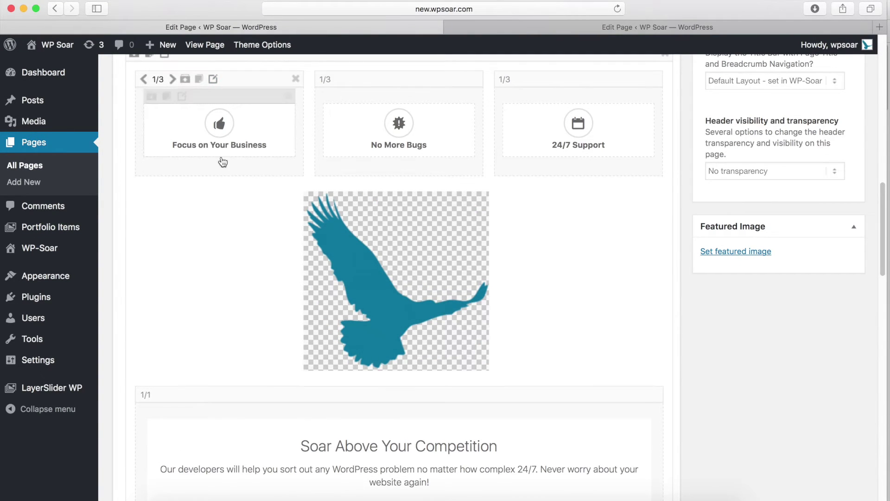
pyautogui.scroll(-7, 271, 193)
pyautogui.scroll(-7, 271, 190)
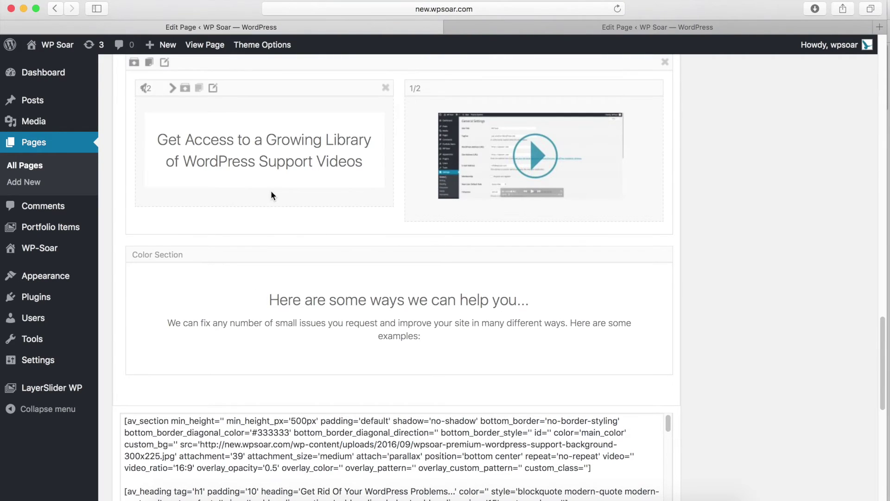
pyautogui.click(199, 88)
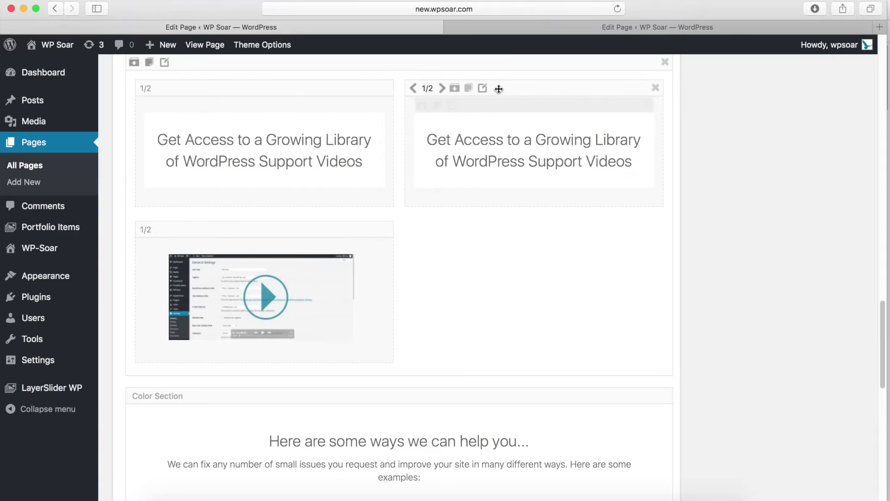
pyautogui.moveTo(497, 89)
pyautogui.mouseDown()
pyautogui.moveTo(375, 265)
pyautogui.moveTo(229, 385)
pyautogui.moveTo(242, 360)
pyautogui.moveTo(221, 346)
pyautogui.mouseUp()
pyautogui.click(144, 253)
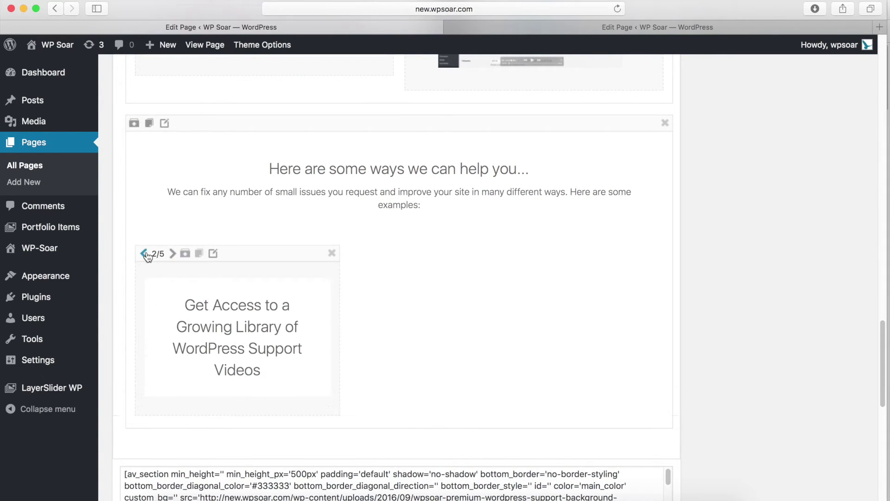
pyautogui.click(143, 253)
pyautogui.moveTo(249, 281)
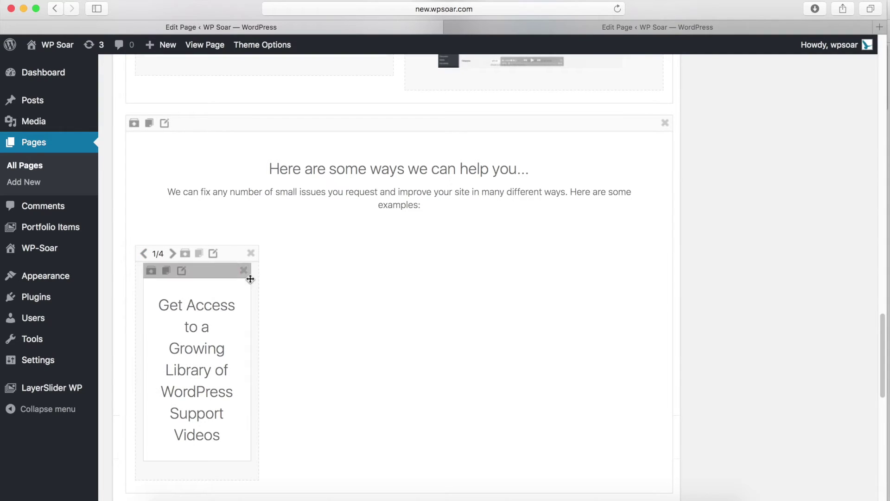
pyautogui.click(243, 270)
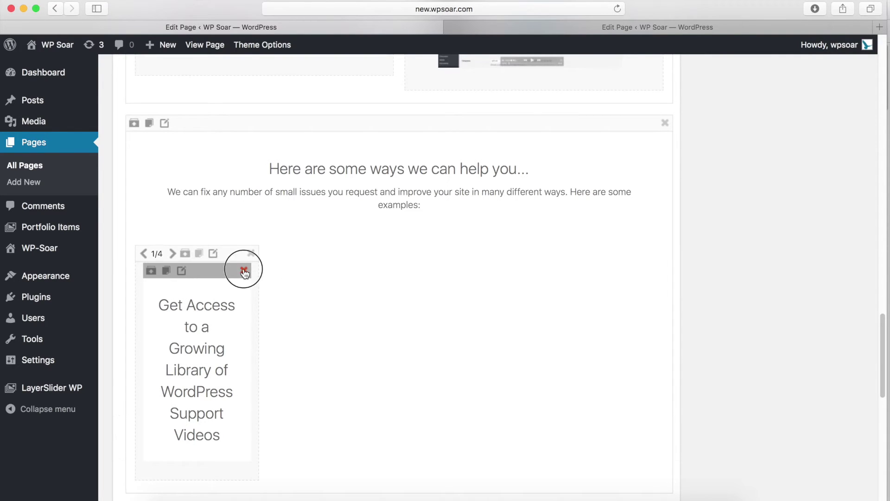
# Place a copy of the Focus on Your Business icon box in the quarter-width column.
pyautogui.scroll(7, 355, 266)
pyautogui.scroll(15, 355, 266)
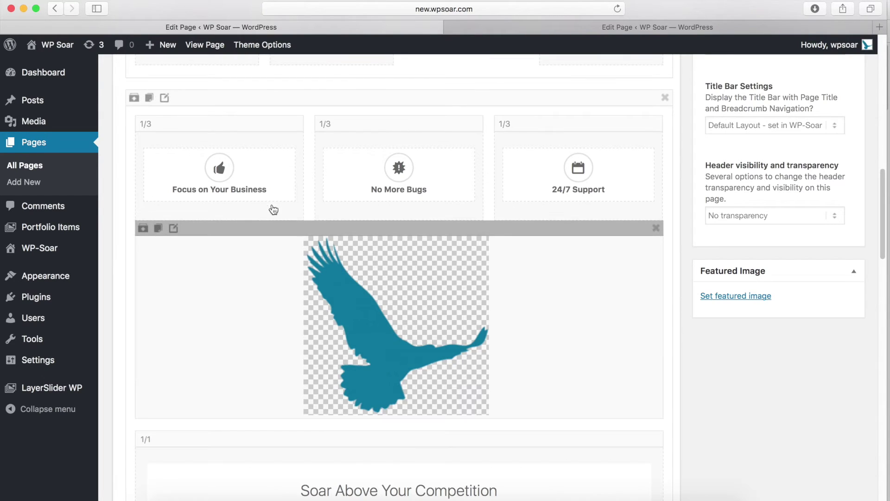
pyautogui.moveTo(272, 207)
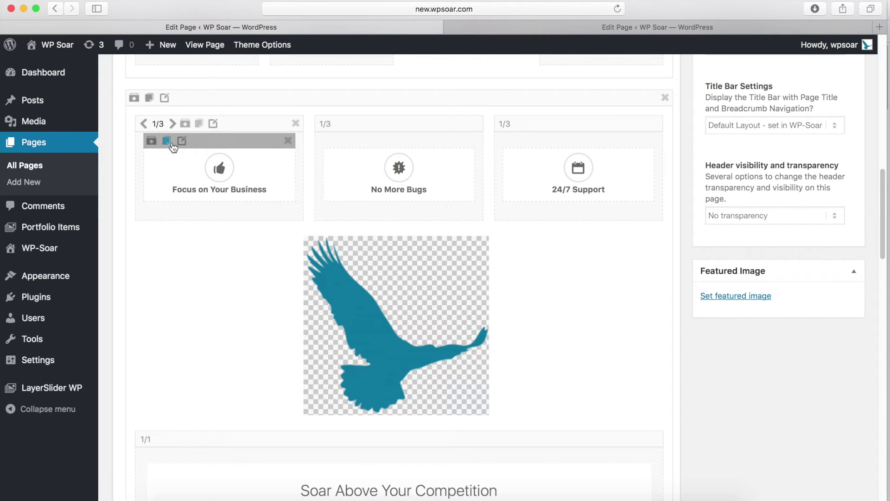
pyautogui.click(166, 141)
pyautogui.moveTo(264, 249); pyautogui.dragTo(198, 415)
pyautogui.scroll(-3, 296, 318)
pyautogui.scroll(-15, 294, 319)
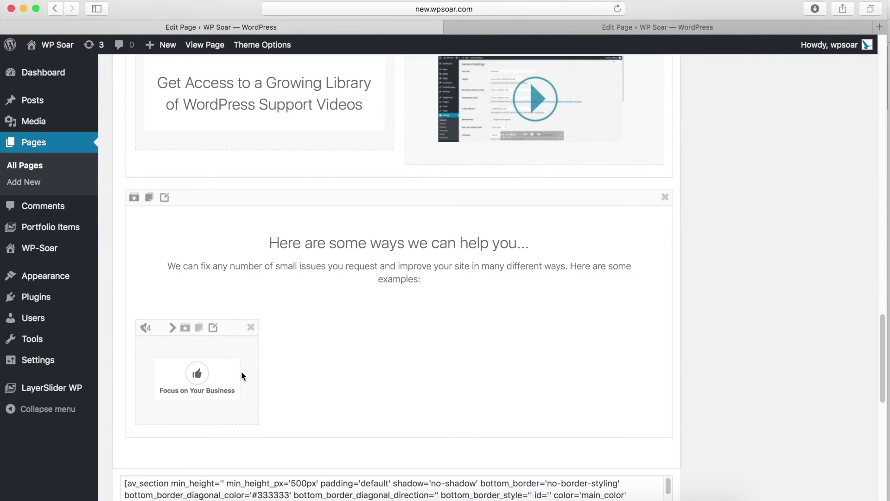
pyautogui.moveTo(204, 358)
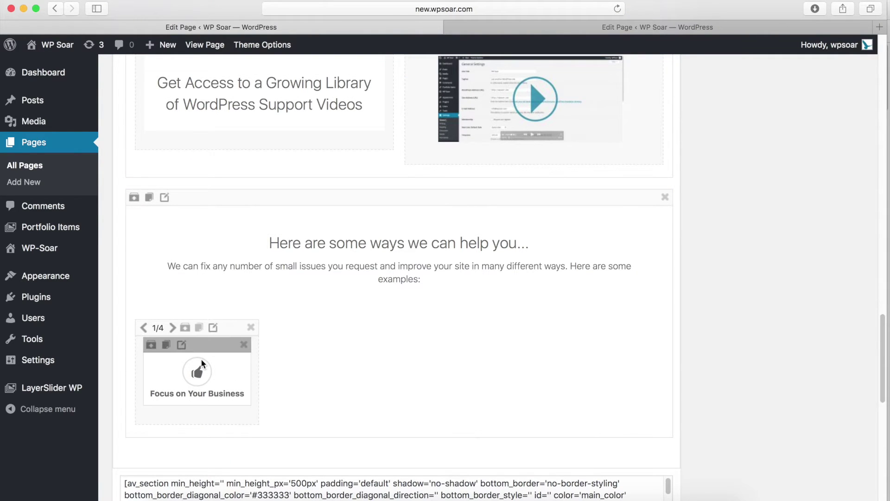
pyautogui.click(200, 359)
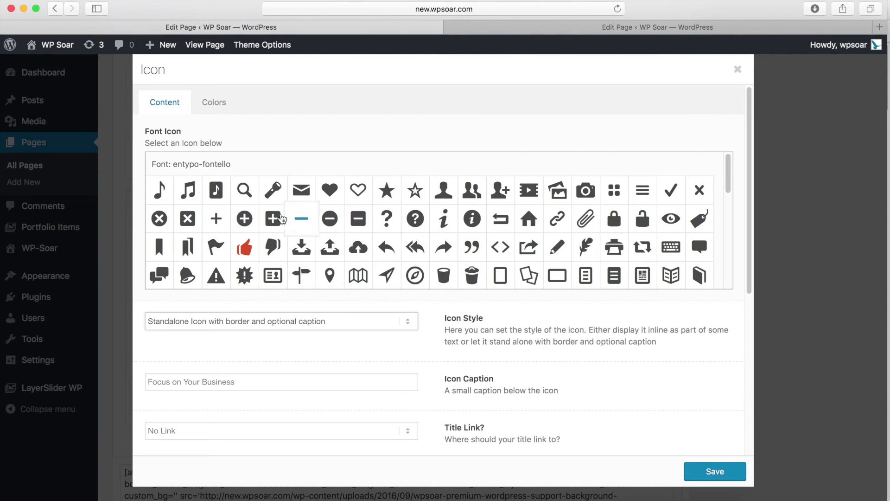
# Turn the icon box into 'Remove Bugs' with the burst icon.
pyautogui.click(244, 275)
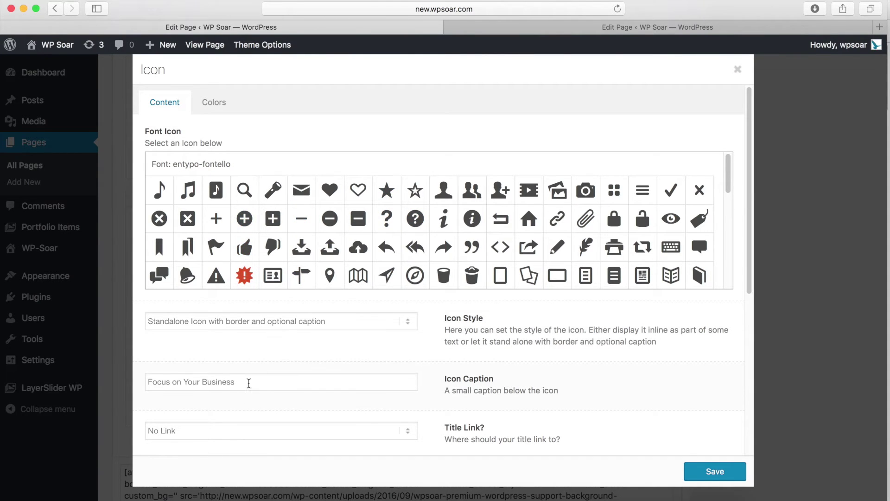
pyautogui.doubleClick(249, 383)
pyautogui.press('super+a')
pyautogui.write('Re')
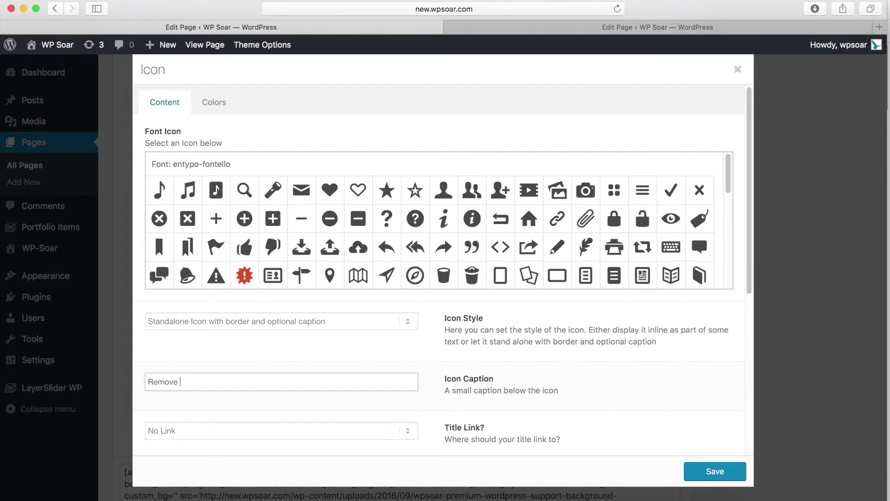
pyautogui.click(715, 472)
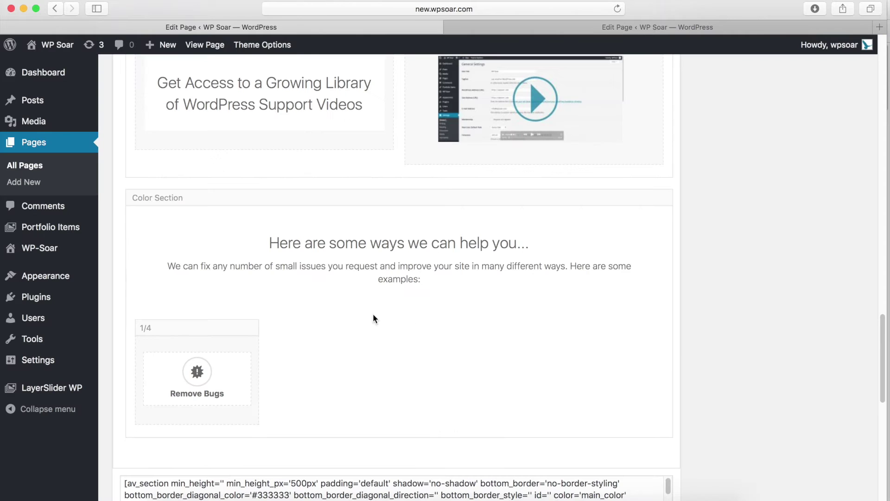
# Add a second box 'Stop and Prevent Hacking' with the warning triangle icon.
pyautogui.click(199, 330)
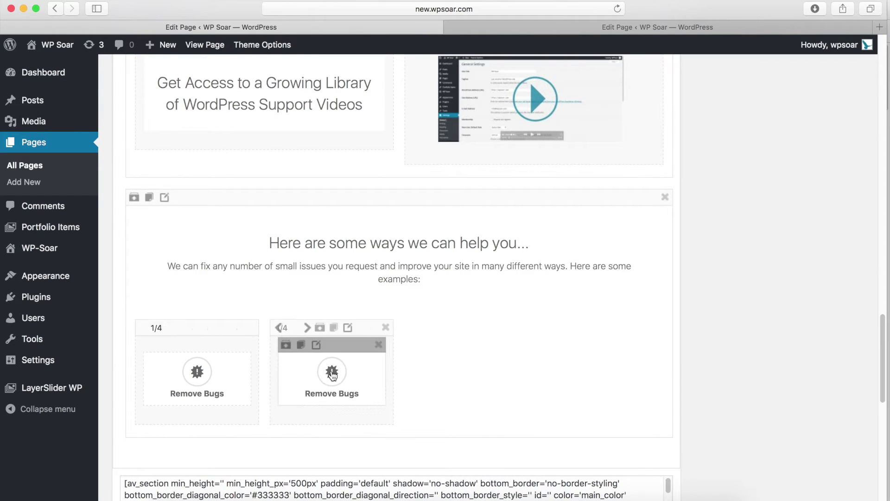
pyautogui.click(332, 375)
pyautogui.click(216, 276)
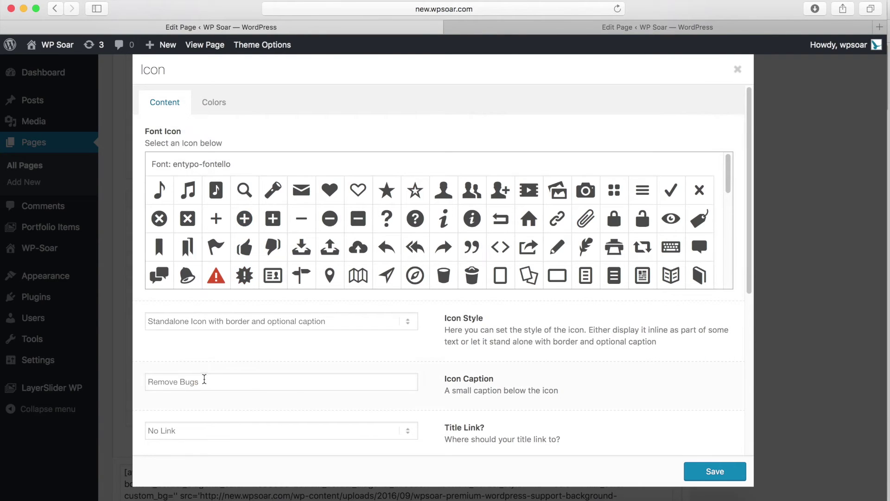
pyautogui.tripleClick(204, 379)
pyautogui.write('Stop and Prevent Hacking')
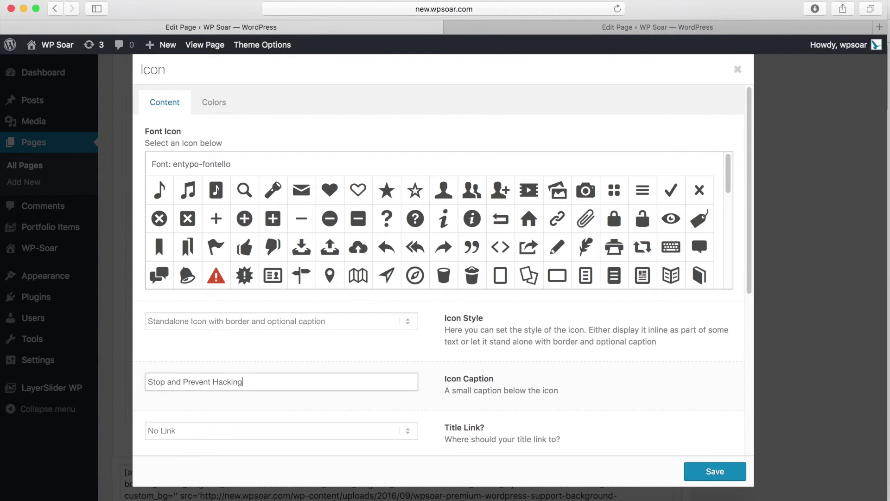
pyautogui.click(715, 471)
# Add a third box 'Secure Your Investment' with the padlock icon.
pyautogui.click(334, 328)
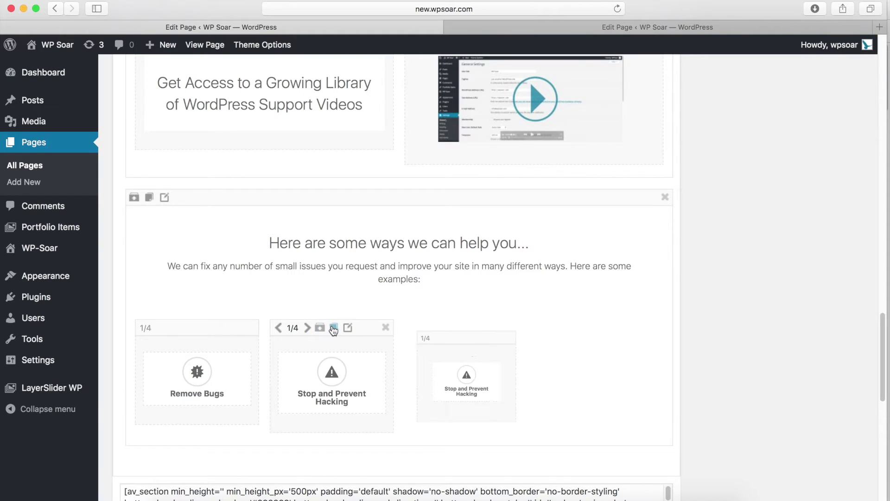
pyautogui.click(483, 328)
pyautogui.click(613, 218)
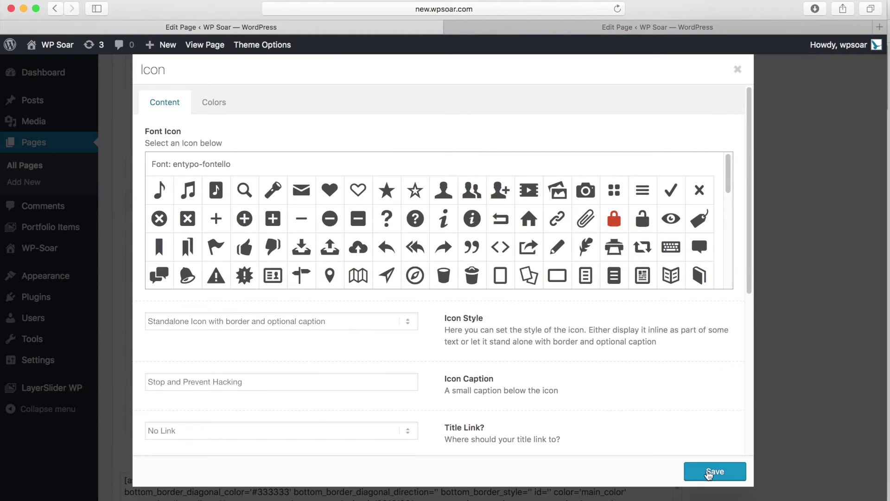
pyautogui.click(715, 472)
pyautogui.click(483, 345)
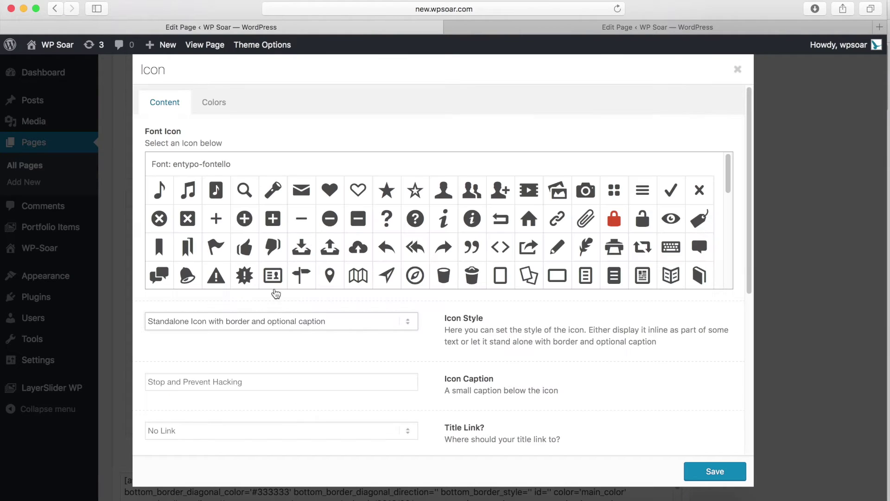
pyautogui.tripleClick(209, 382)
pyautogui.write('Secure your Investment')
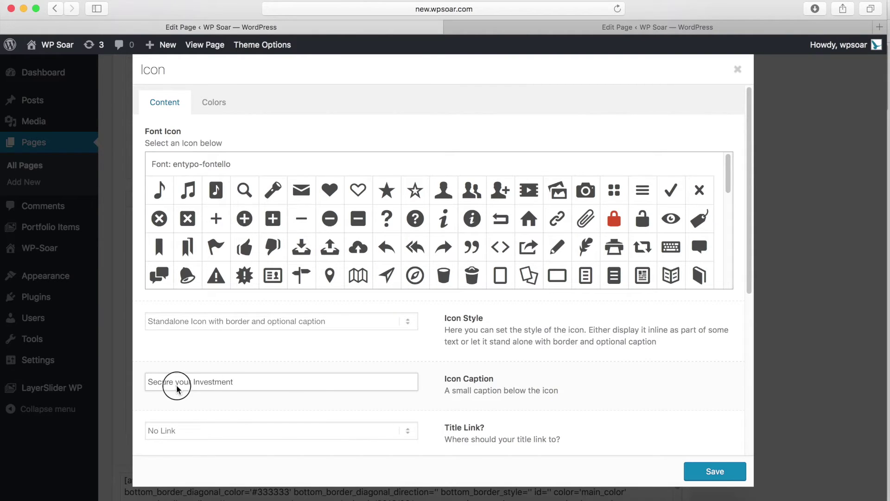
pyautogui.click(180, 383)
pyautogui.click(705, 470)
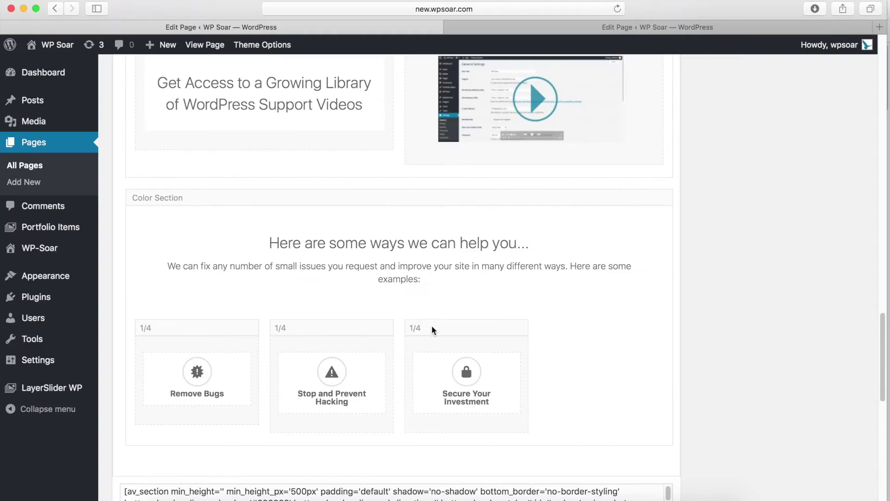
# Add a fourth box 'Increase Search Traffic' with the magnifier icon.
pyautogui.click(470, 343)
pyautogui.click(612, 383)
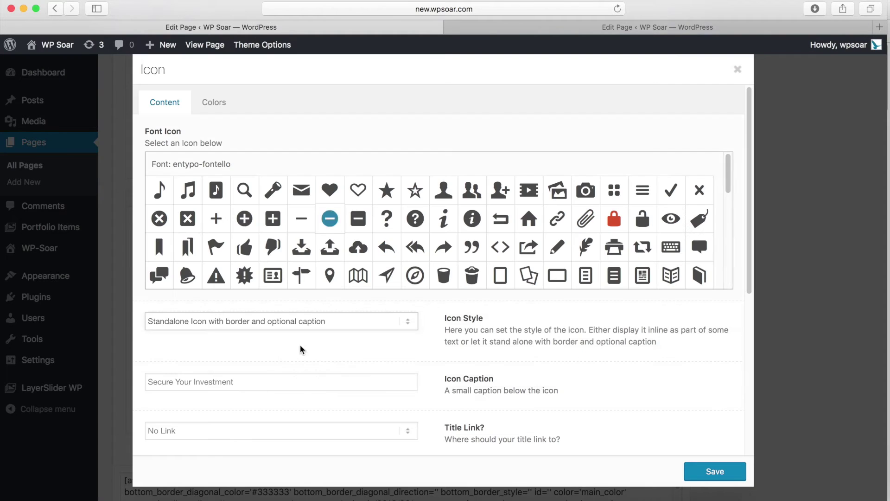
pyautogui.tripleClick(284, 378)
pyautogui.write('Increase Search Traf')
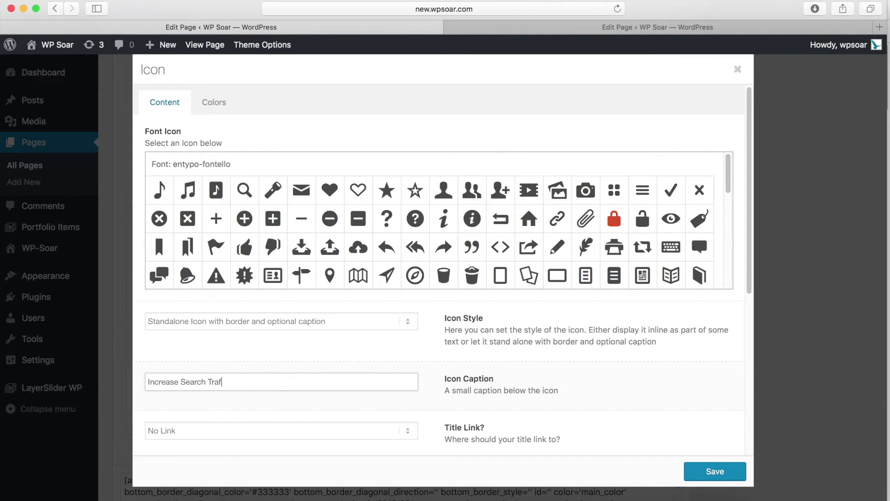
pyautogui.write('fic')
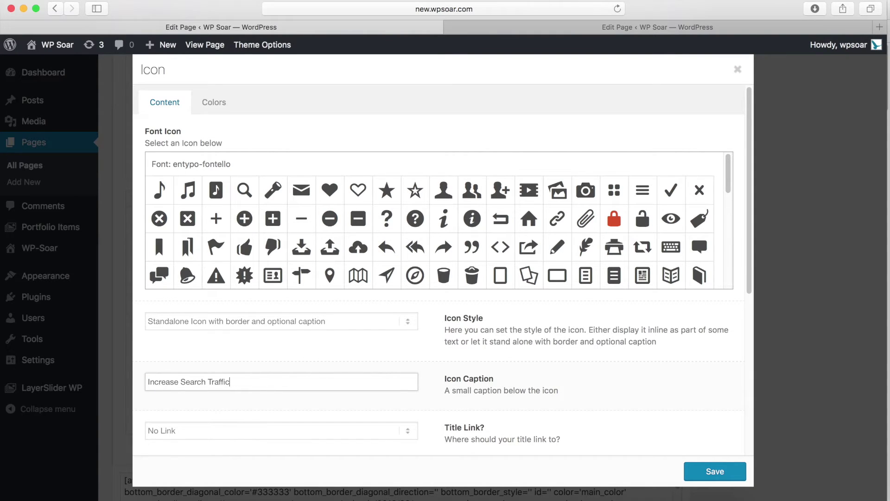
pyautogui.click(241, 187)
pyautogui.click(723, 473)
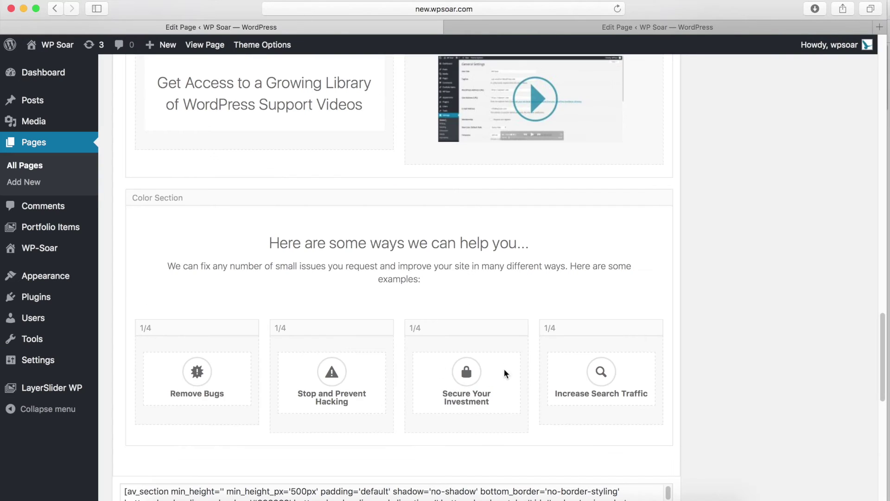
pyautogui.rightClick(397, 358)
pyautogui.scroll(-2, 378, 302)
# Clone the last box into a new row as 'Speed up and Streamline Site' with the lightning icon.
pyautogui.moveTo(199, 299)
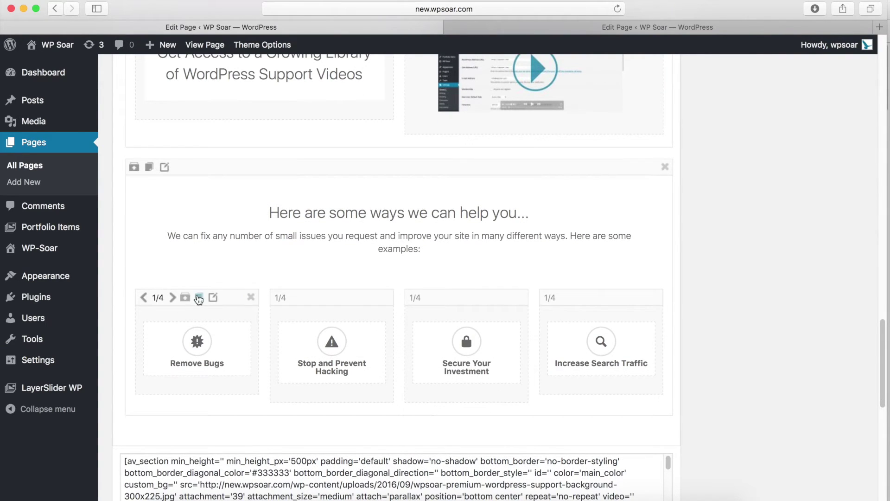
pyautogui.click(602, 297)
pyautogui.scroll(-5, 204, 360)
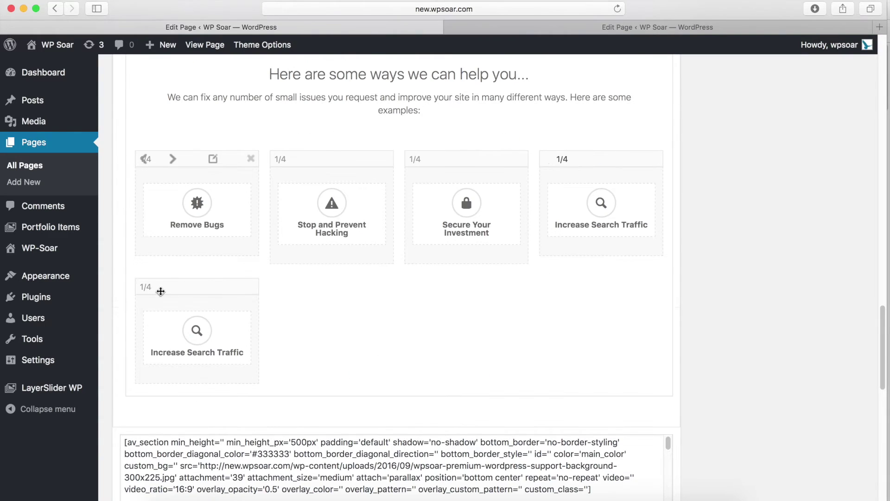
pyautogui.click(200, 330)
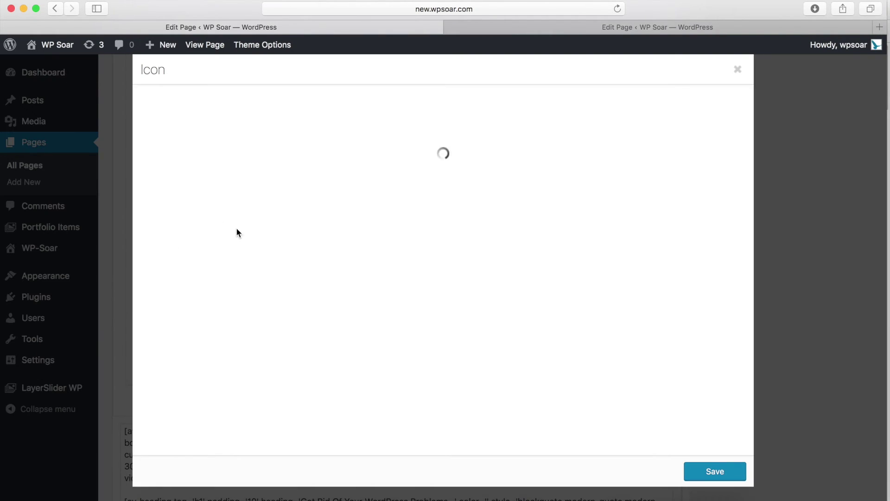
pyautogui.tripleClick(240, 382)
pyautogui.write('Speed up and Streamline Site')
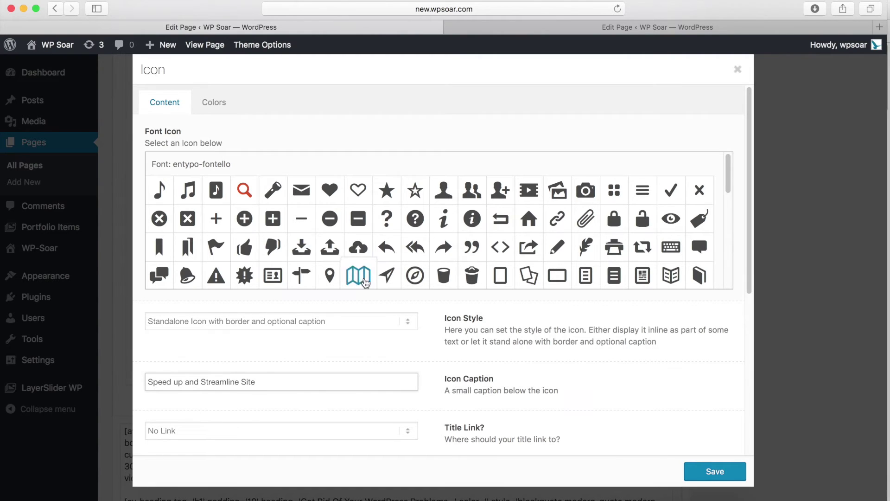
pyautogui.scroll(-5, 390, 246)
pyautogui.click(162, 255)
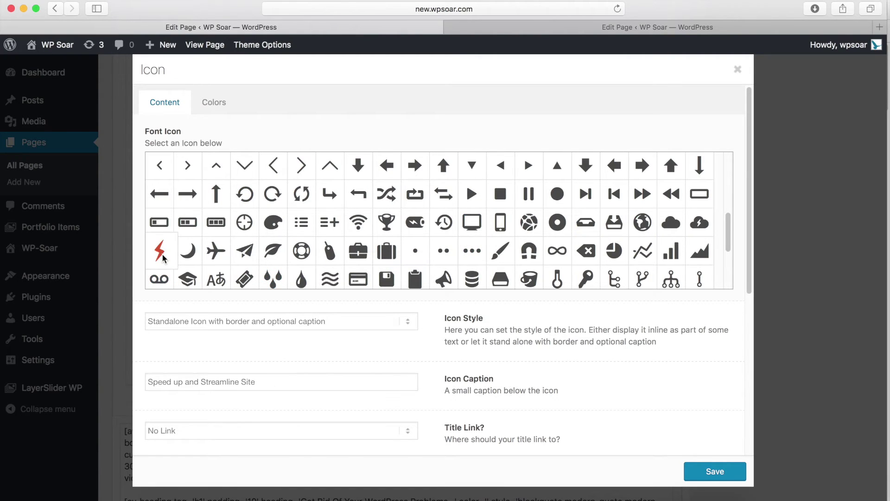
pyautogui.click(723, 473)
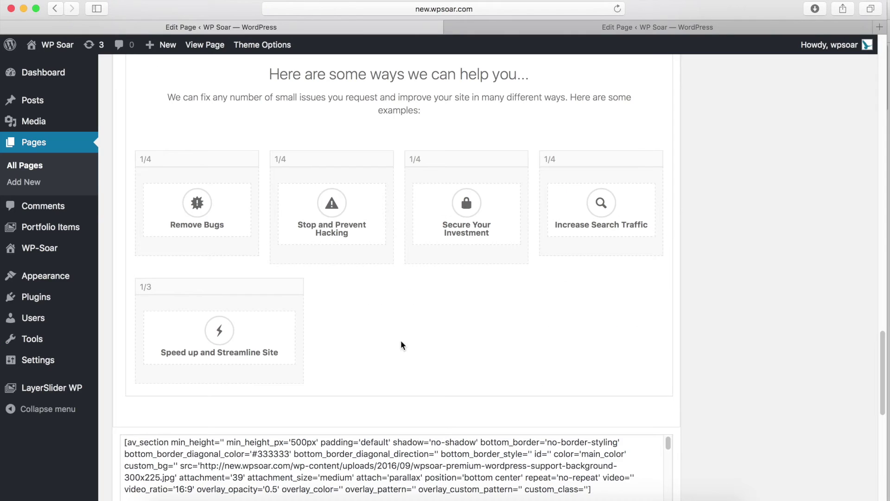
# Add the next box 'Reduce Your Bounce Rate' with the share-arrow icon.
pyautogui.moveTo(292, 330); pyautogui.dragTo(334, 331)
pyautogui.click(534, 341)
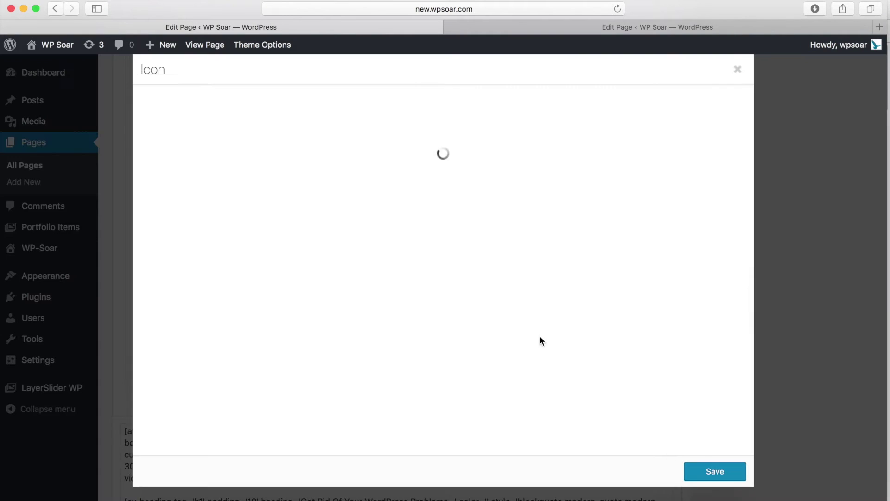
pyautogui.tripleClick(258, 382)
pyautogui.write('Reduce Your Bounce Rate')
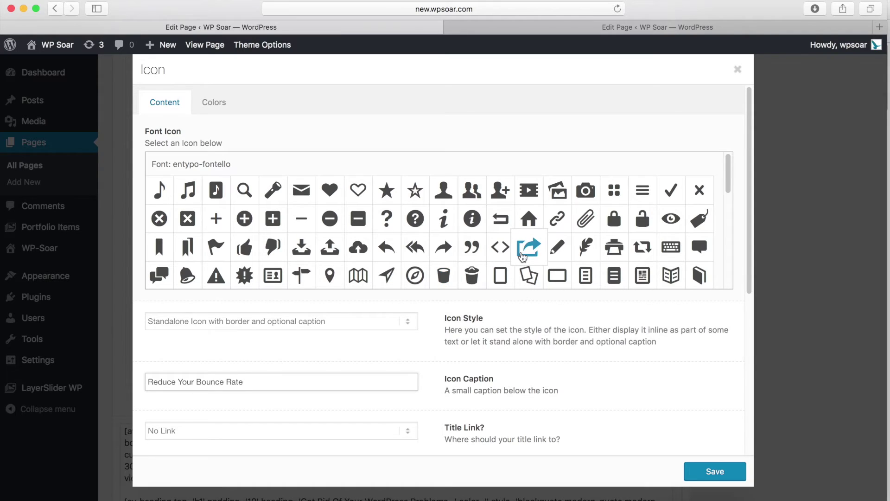
pyautogui.click(529, 247)
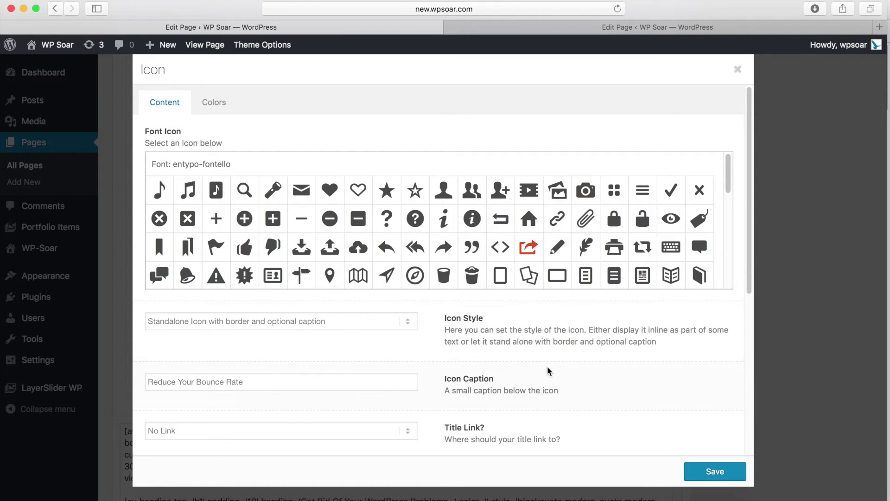
pyautogui.click(706, 469)
# Add the third box 'Save You Development Money' with the star icon.
pyautogui.click(376, 286)
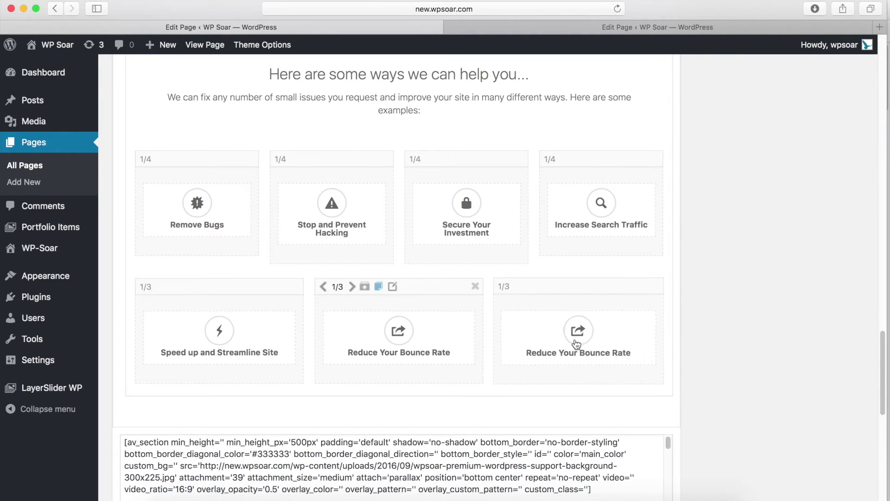
pyautogui.click(575, 343)
pyautogui.tripleClick(277, 377)
pyautogui.write('Save You Development Money')
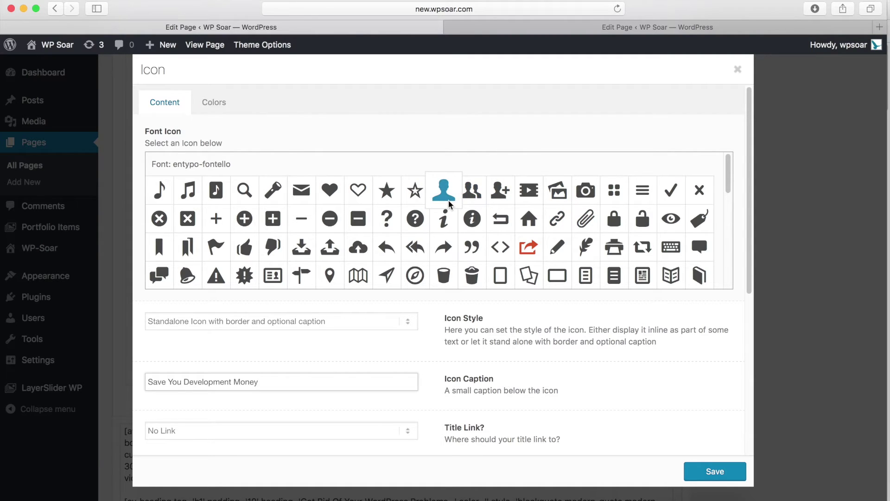
pyautogui.click(387, 190)
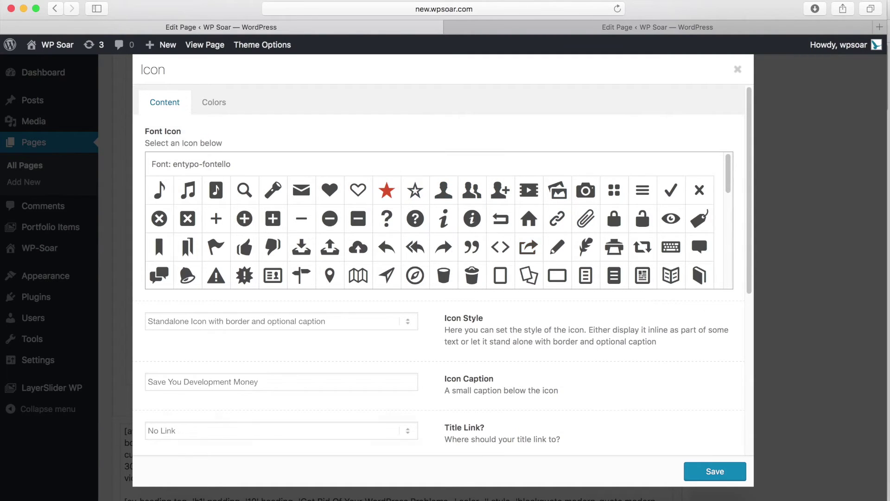
pyautogui.click(703, 464)
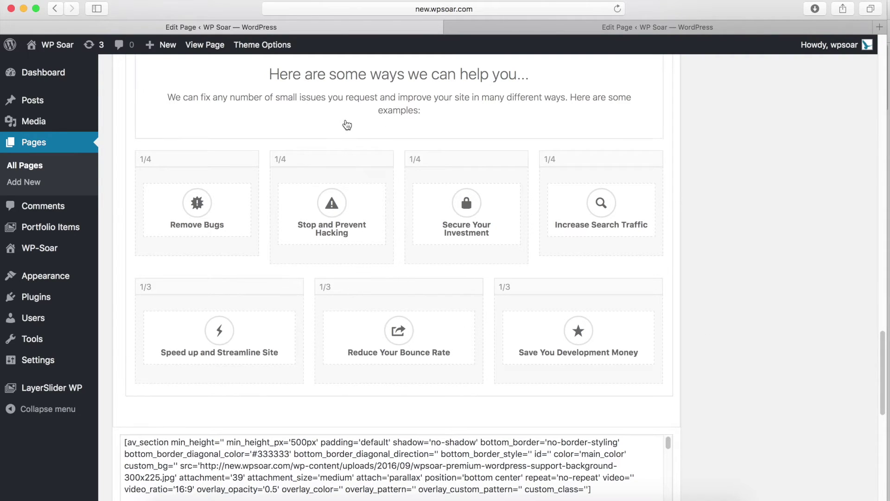
# Duplicate the help heading and move the copy below the service boxes.
pyautogui.scroll(2, 398, 195)
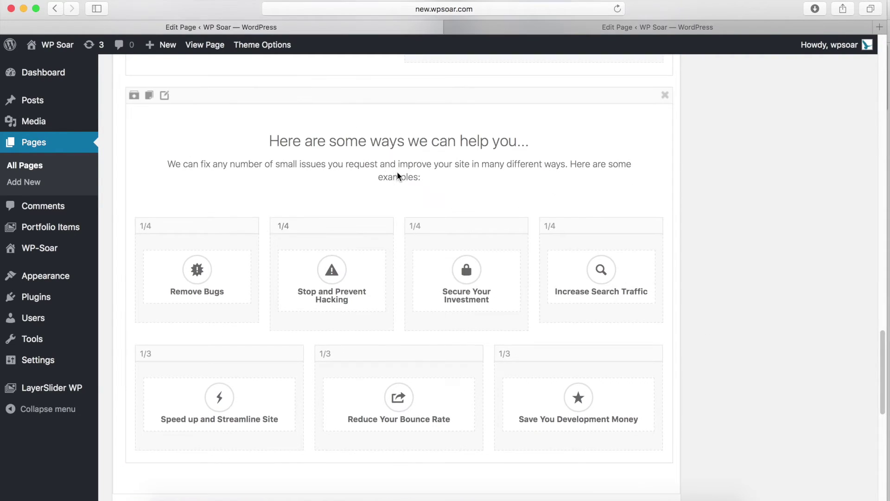
pyautogui.click(154, 106)
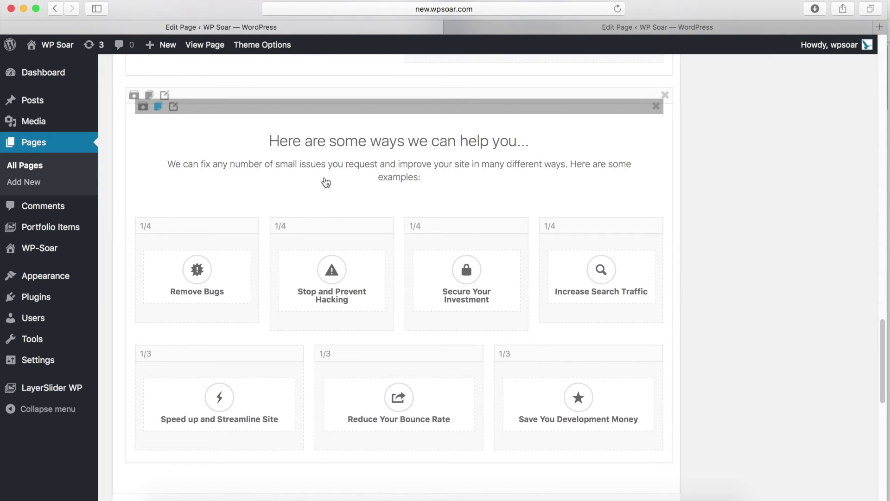
pyautogui.moveTo(395, 218); pyautogui.dragTo(378, 314)
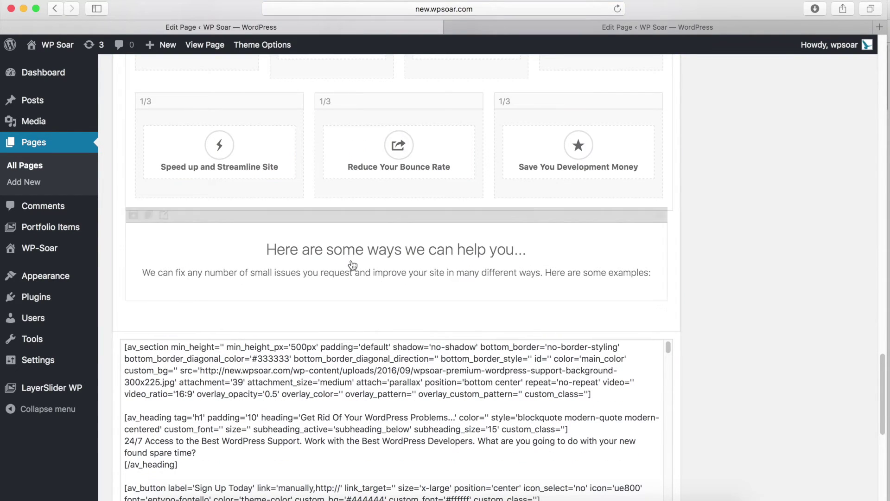
pyautogui.moveTo(347, 206); pyautogui.dragTo(351, 213)
# Retitle it 'How WP Soar Works' with a subheading ending 'Here's how it works:' and save.
pyautogui.click(339, 251)
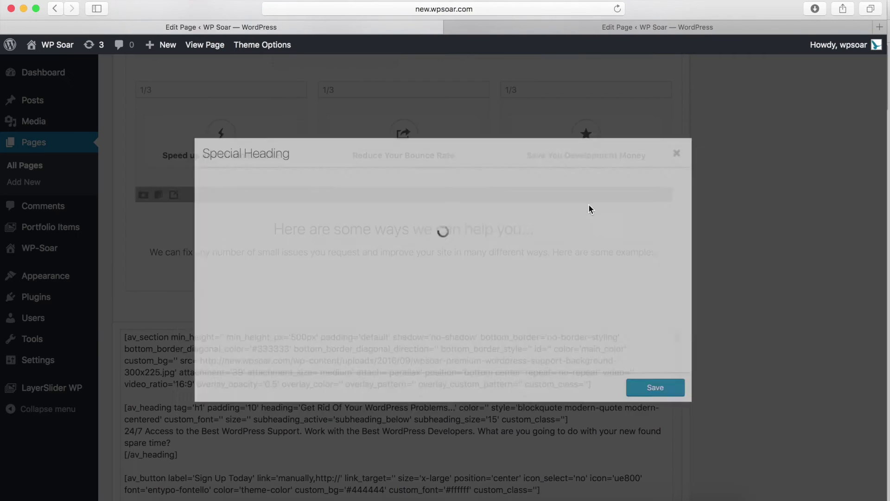
pyautogui.write('How WP')
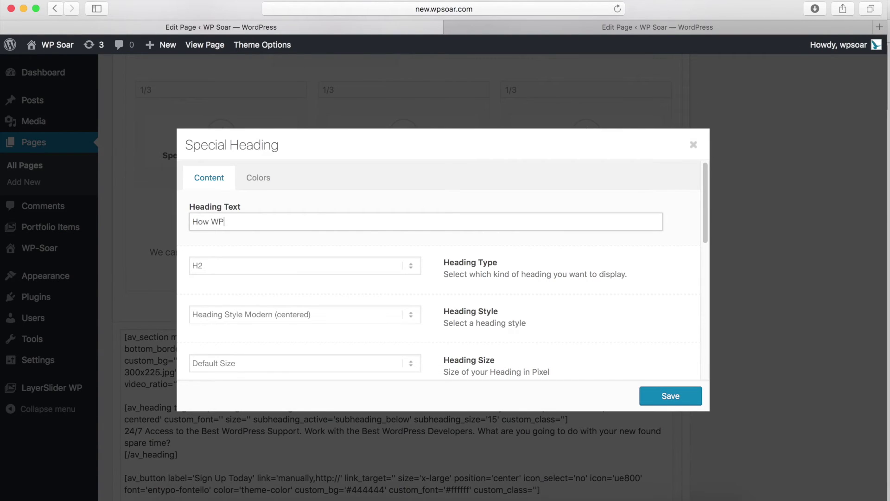
pyautogui.write(' Soar W')
pyautogui.press('BackSpace')
pyautogui.scroll(-5, 346, 360)
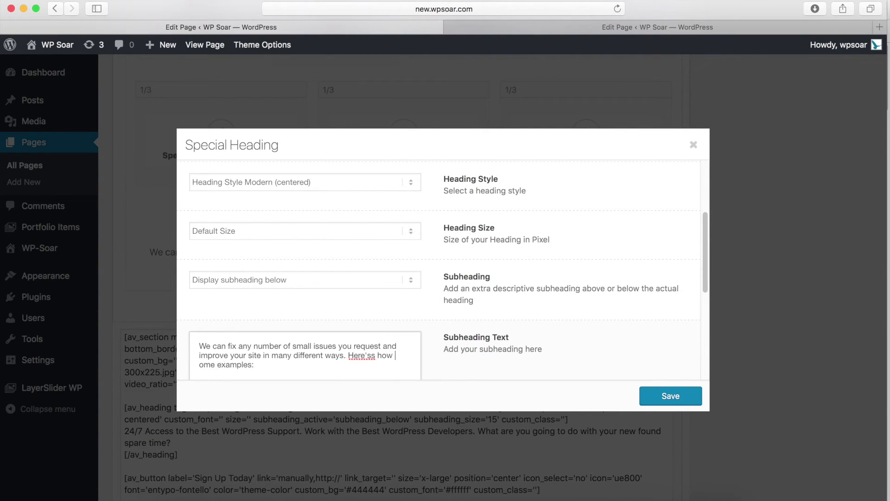
pyautogui.write('it works')
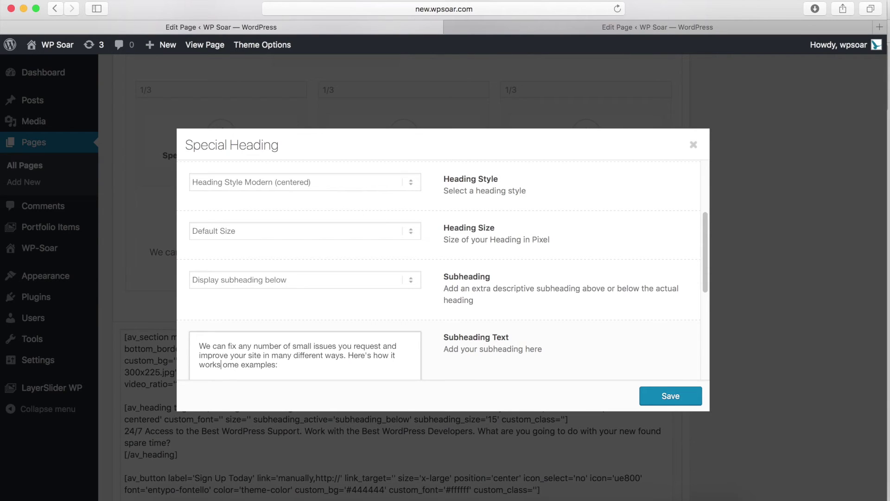
pyautogui.click(671, 395)
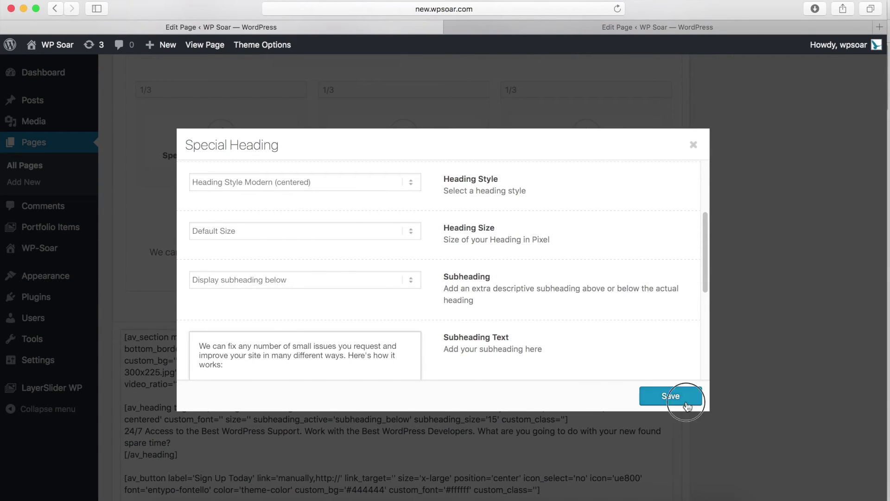
pyautogui.scroll(5, 365, 321)
pyautogui.scroll(5, 369, 179)
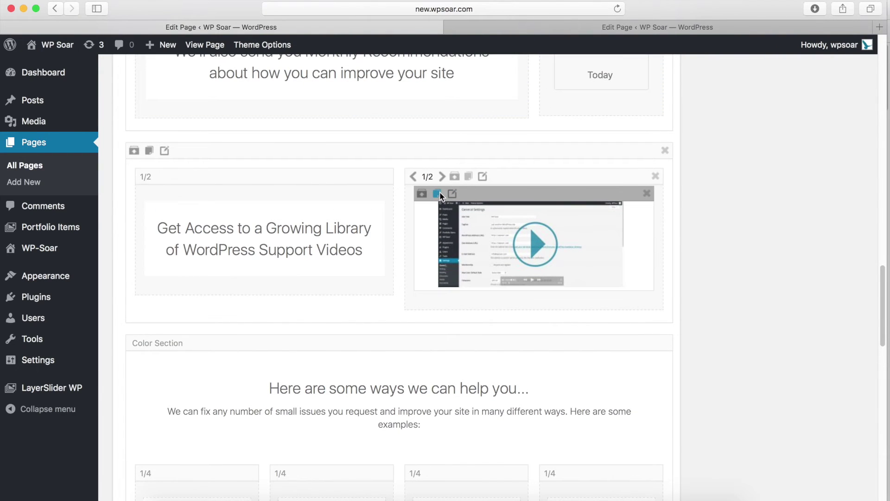
# Copy the video image under How WP Soar Works and swap in the wp-soar-process image.
pyautogui.click(438, 194)
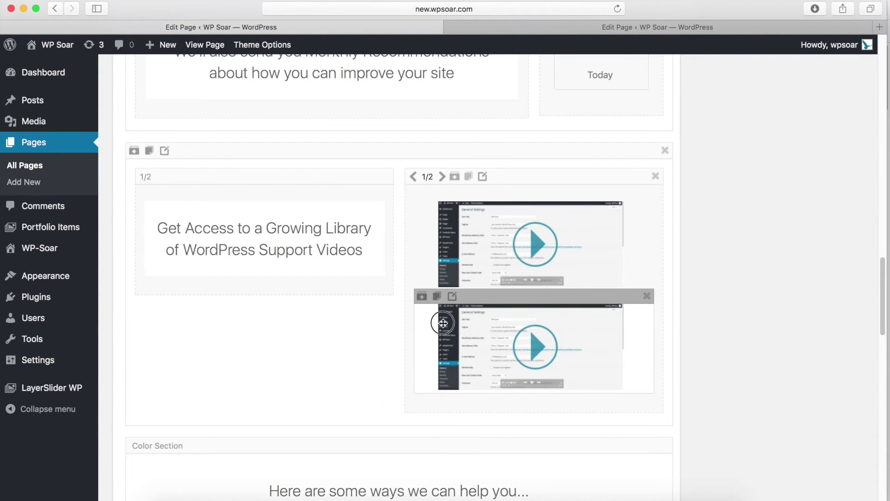
pyautogui.moveTo(443, 323); pyautogui.dragTo(399, 419)
pyautogui.scroll(-10, 392, 295)
pyautogui.click(403, 418)
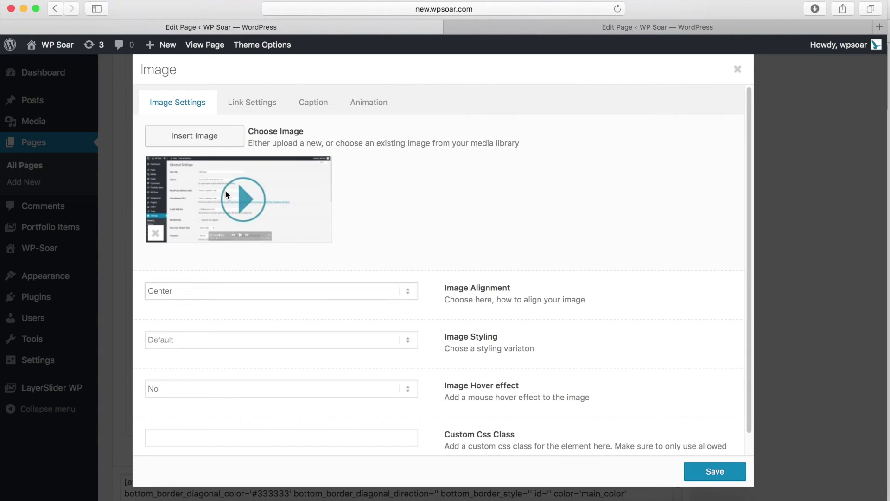
pyautogui.click(240, 186)
pyautogui.click(261, 199)
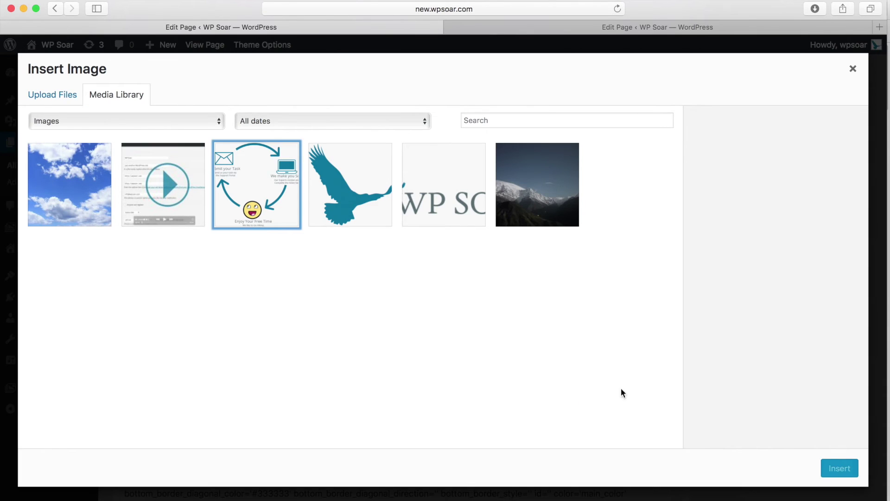
pyautogui.click(832, 471)
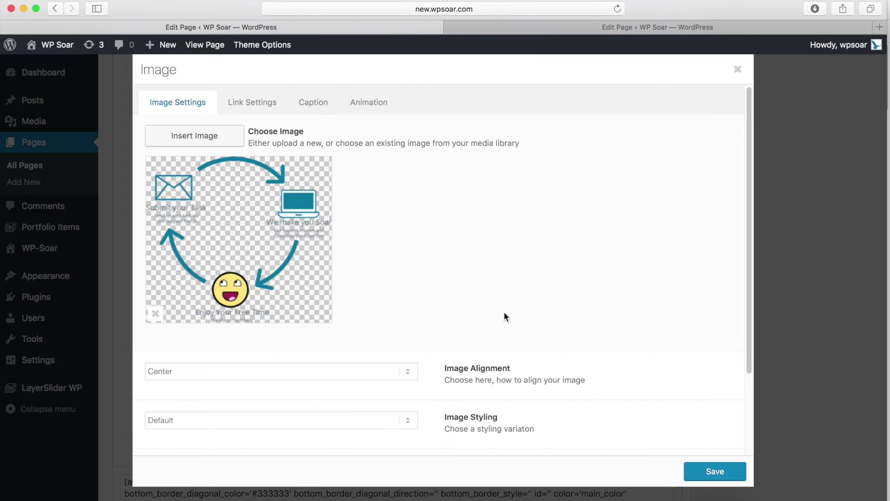
pyautogui.click(715, 471)
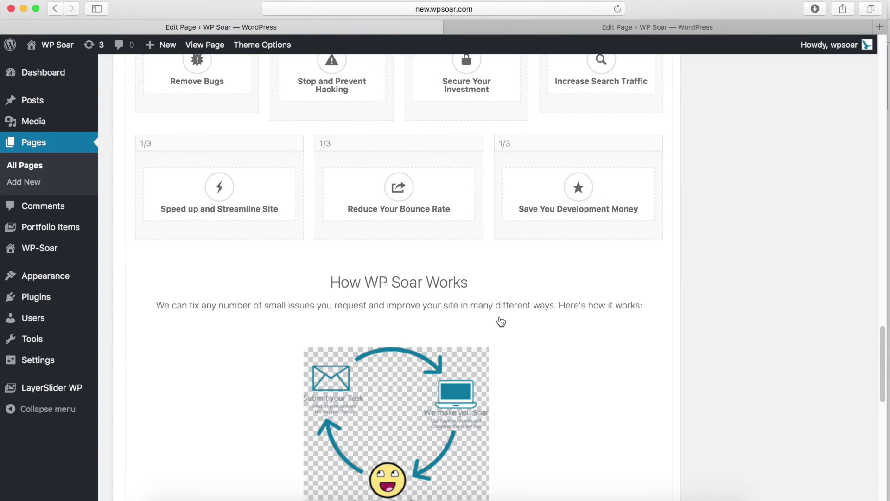
# Reinsert wp-soar-process at Full Size 743 × 665 and save the image element.
pyautogui.scroll(-5, 501, 321)
pyautogui.click(398, 281)
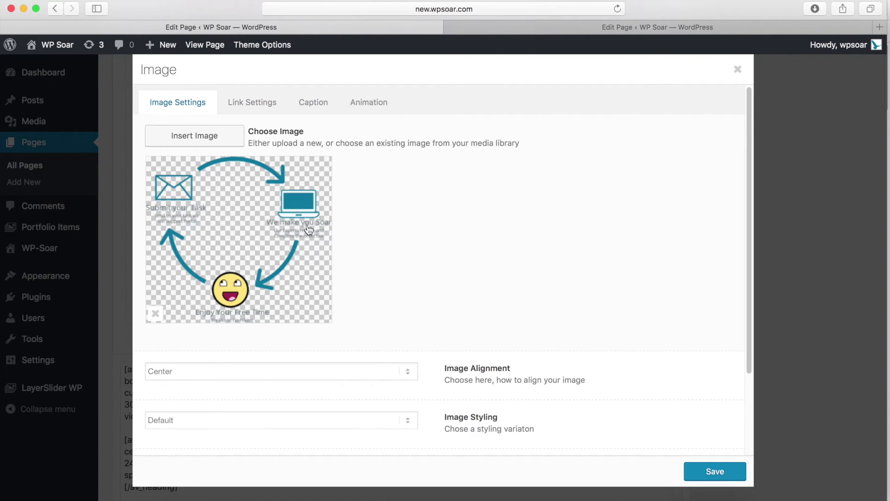
pyautogui.click(309, 229)
pyautogui.click(273, 181)
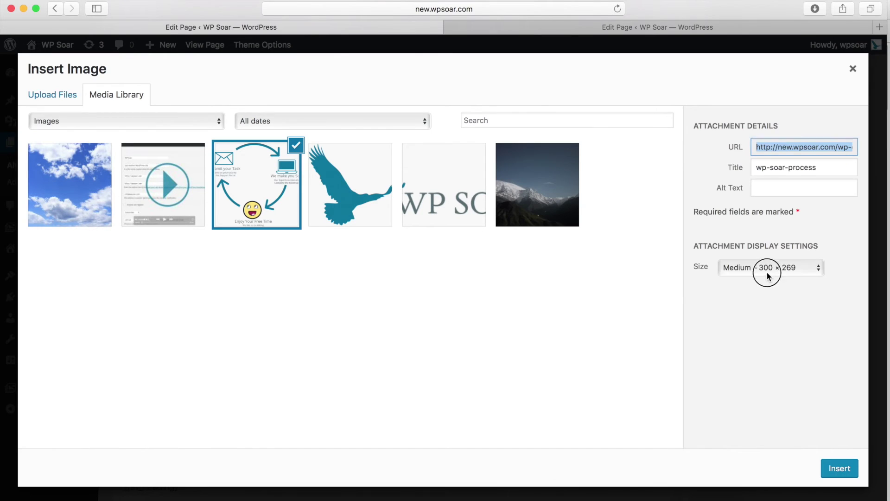
pyautogui.click(768, 274)
pyautogui.click(753, 281)
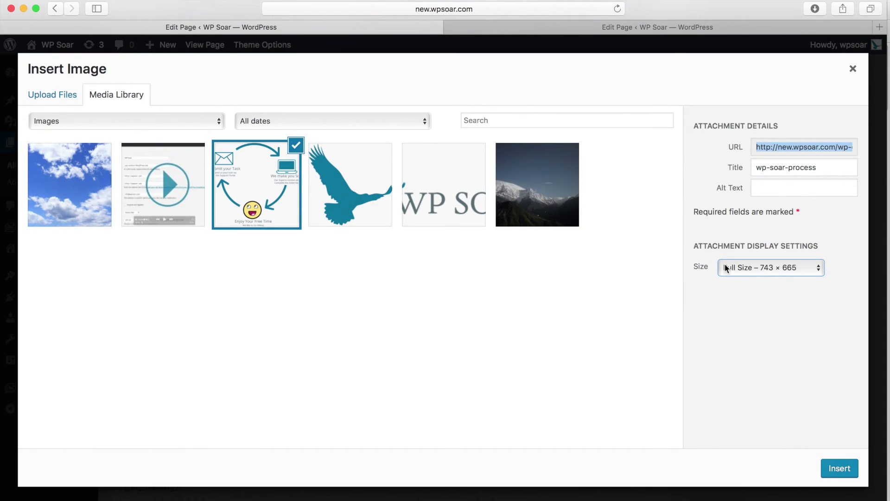
pyautogui.click(763, 274)
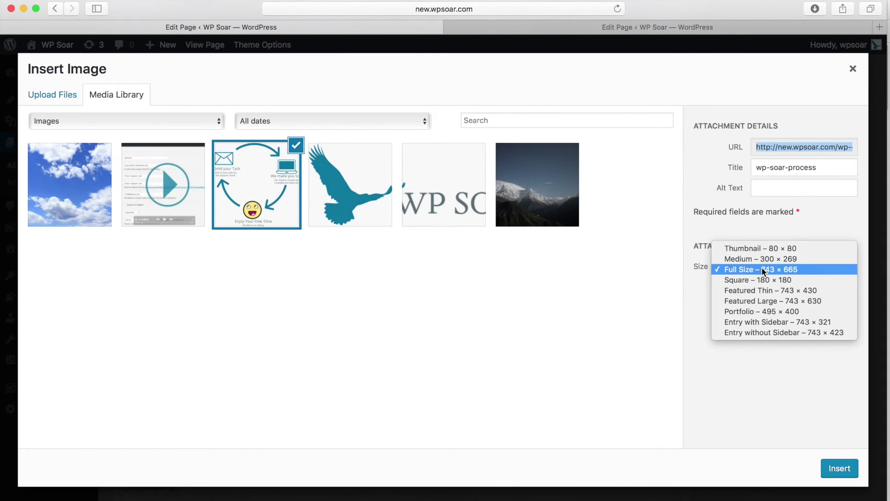
pyautogui.click(763, 271)
pyautogui.click(847, 468)
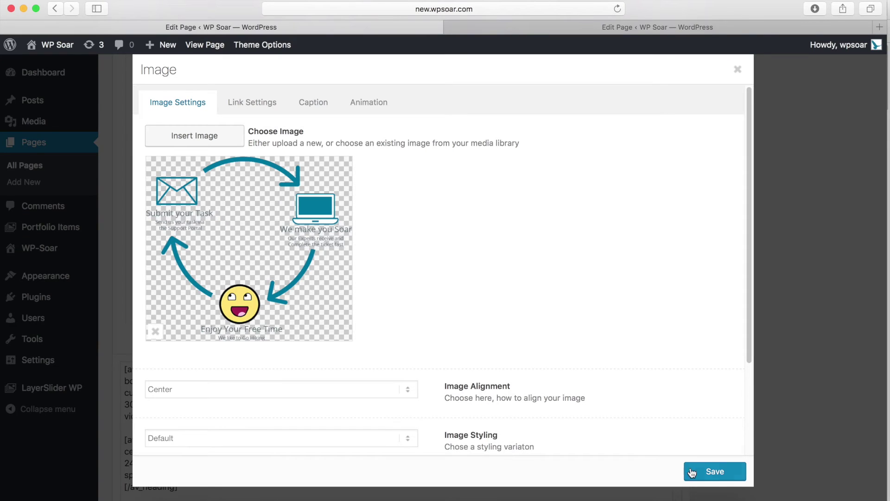
pyautogui.click(706, 472)
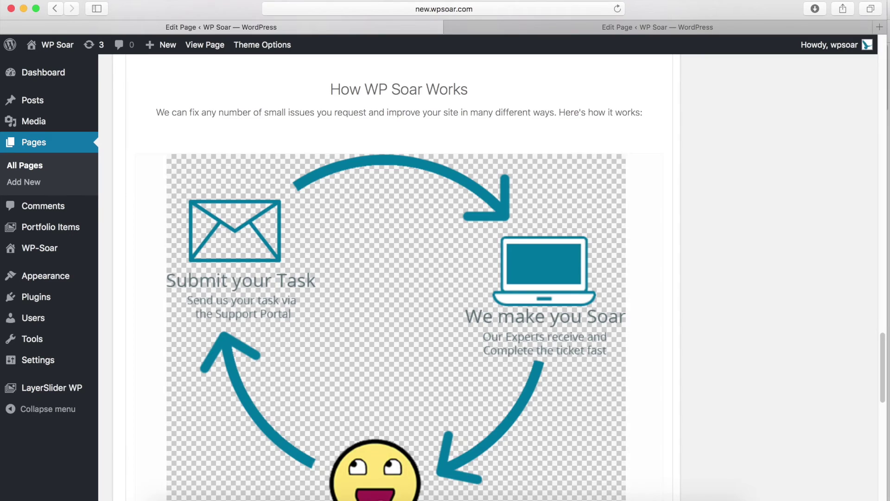
pyautogui.scroll(7, 330, 318)
# Duplicate the divider line and place the copy below the process diagram.
pyautogui.scroll(11, 330, 318)
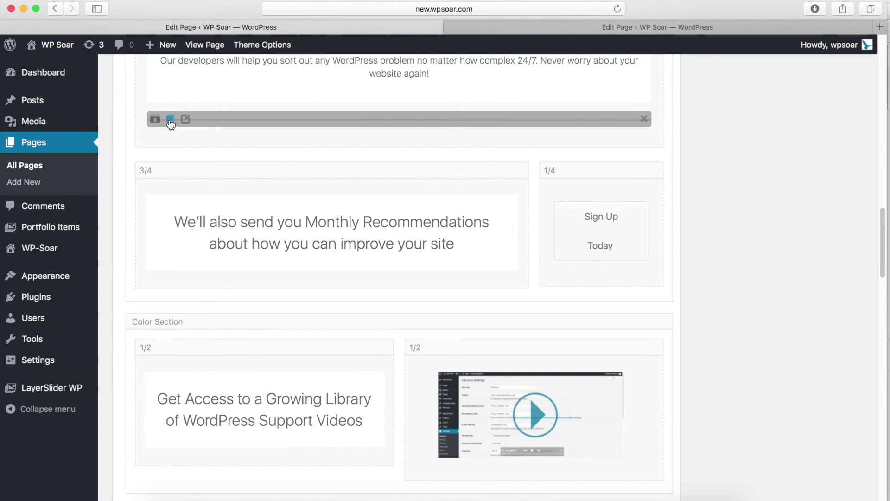
pyautogui.moveTo(169, 118); pyautogui.dragTo(265, 139)
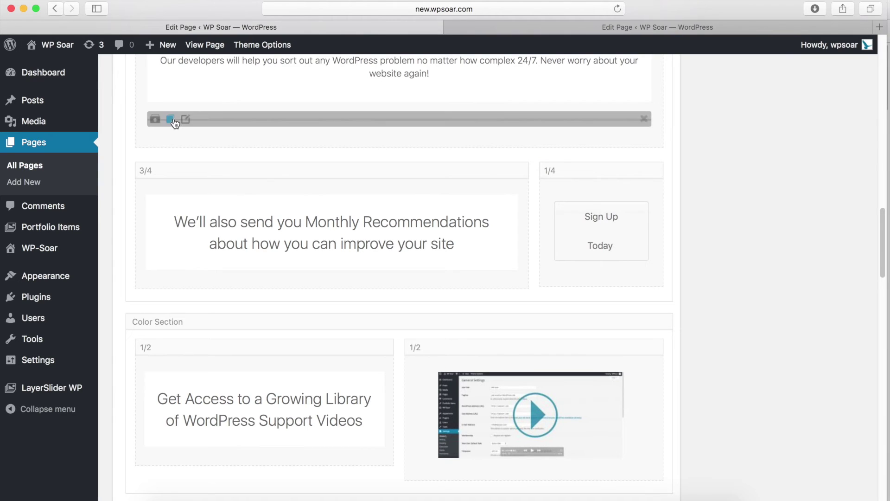
pyautogui.click(169, 119)
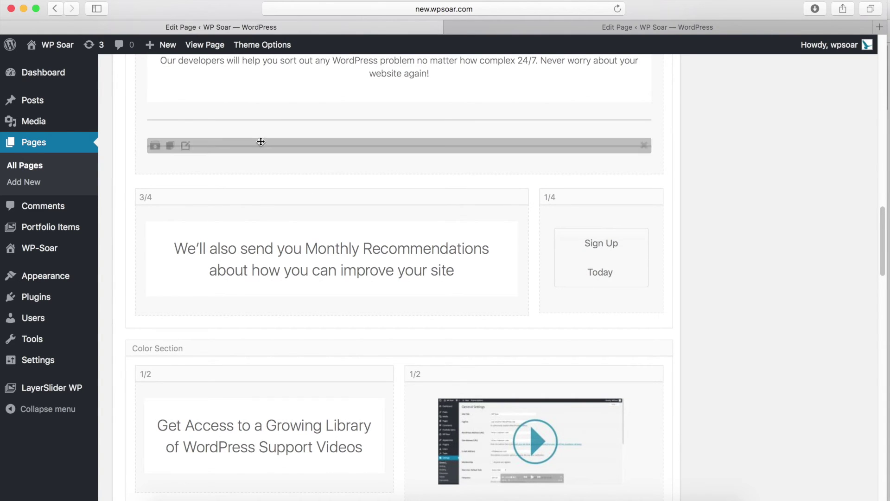
pyautogui.moveTo(268, 153); pyautogui.dragTo(390, 374)
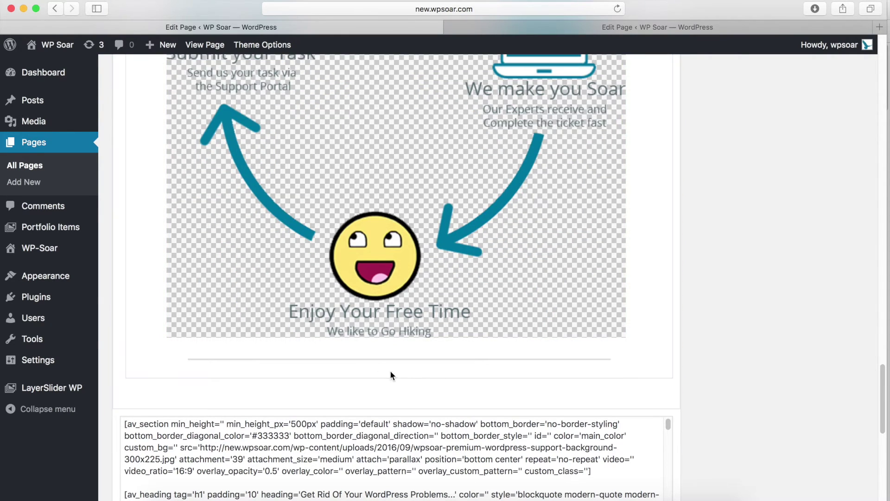
# Clone the Speed up column below the diagram, widen it to 3/4, and delete its icon box.
pyautogui.scroll(3, 329, 327)
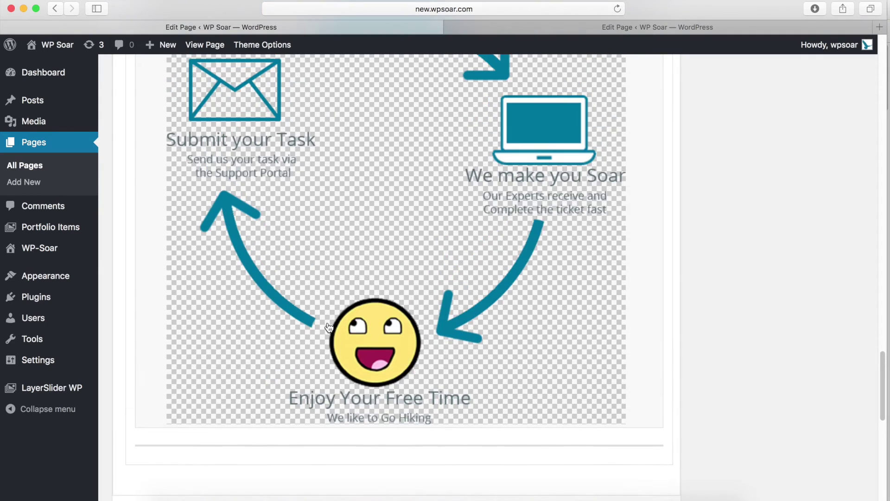
pyautogui.scroll(5, 329, 328)
pyautogui.scroll(10, 168, 153)
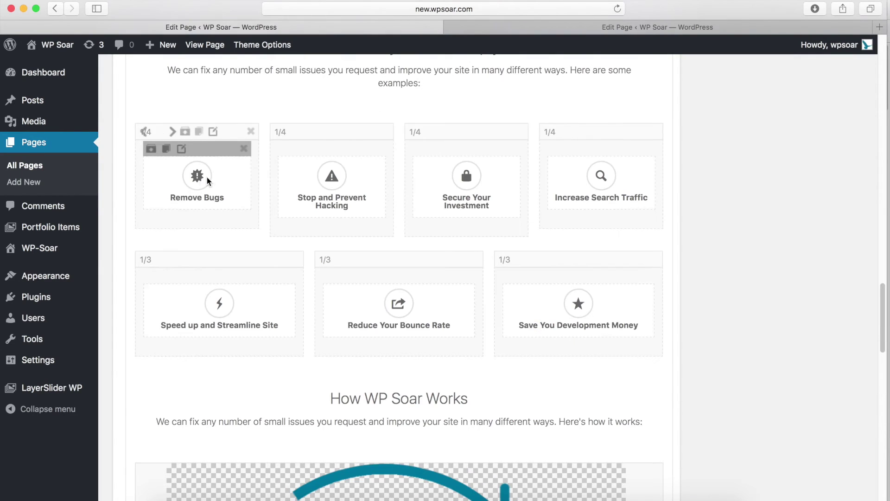
pyautogui.click(199, 259)
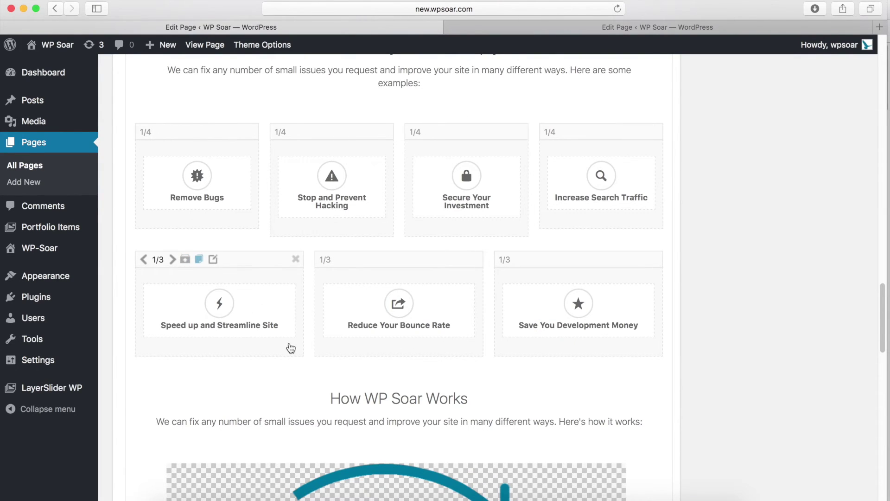
pyautogui.moveTo(397, 292); pyautogui.dragTo(416, 267)
pyautogui.moveTo(371, 348); pyautogui.dragTo(256, 250)
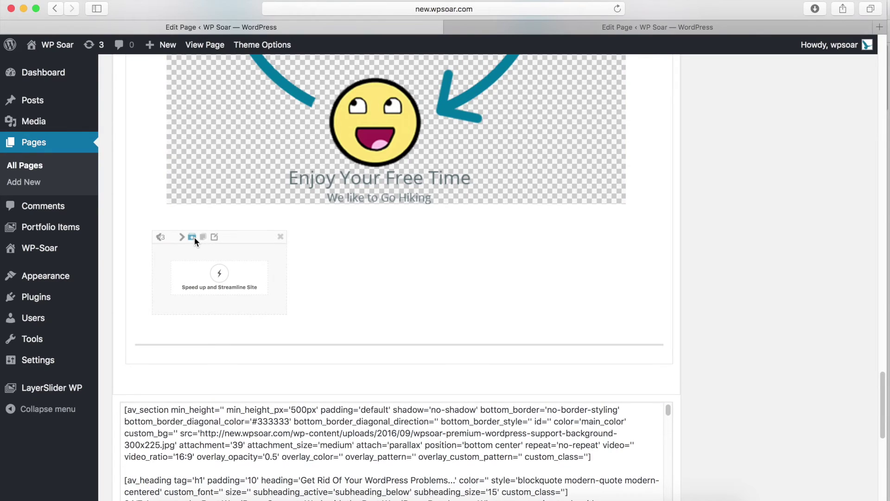
pyautogui.click(172, 228)
pyautogui.click(173, 228)
pyautogui.click(171, 228)
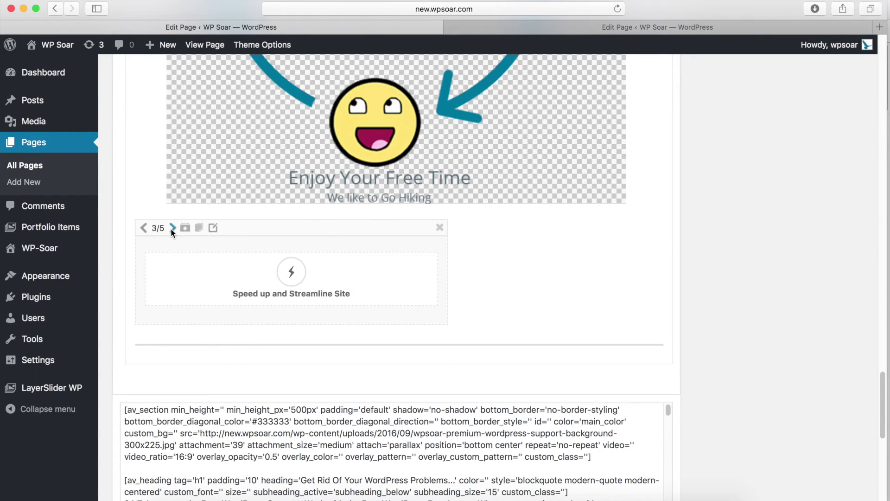
pyautogui.click(172, 227)
pyautogui.click(172, 228)
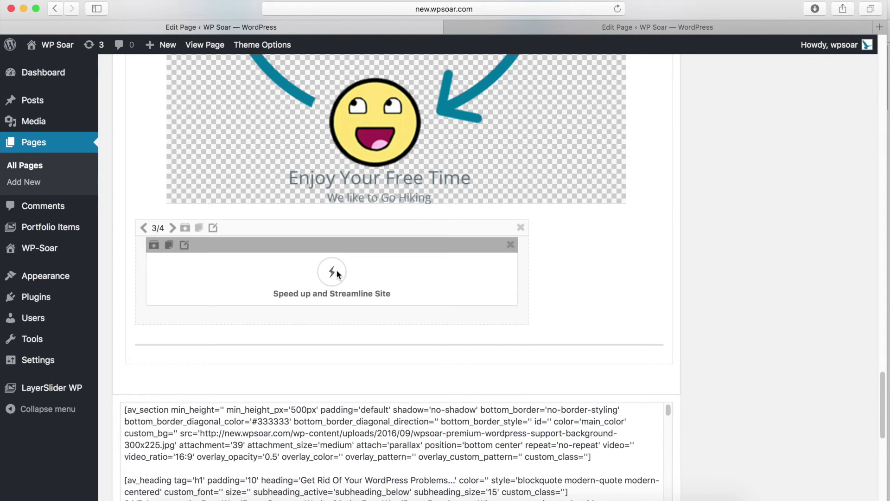
pyautogui.click(511, 245)
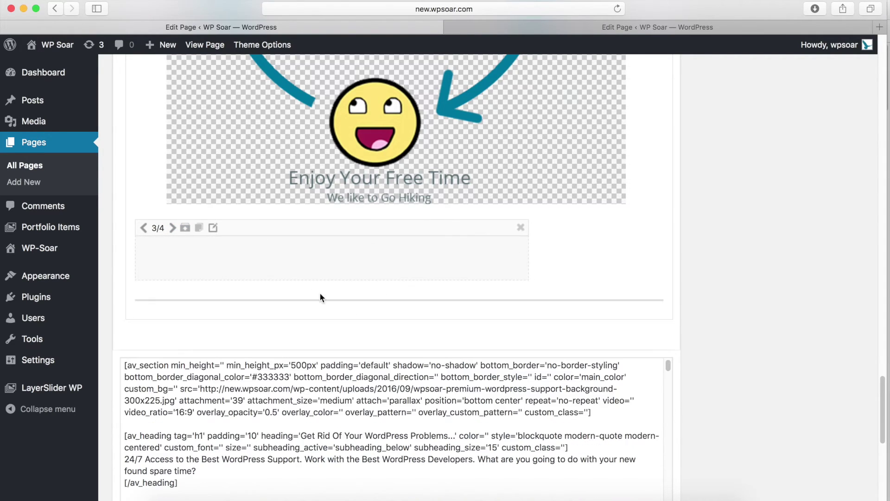
# Copy the How WP Soar Works heading into the 3/4 column as 'We offer a…' at size 30, H4.
pyautogui.scroll(5, 492, 283)
pyautogui.scroll(5, 492, 283)
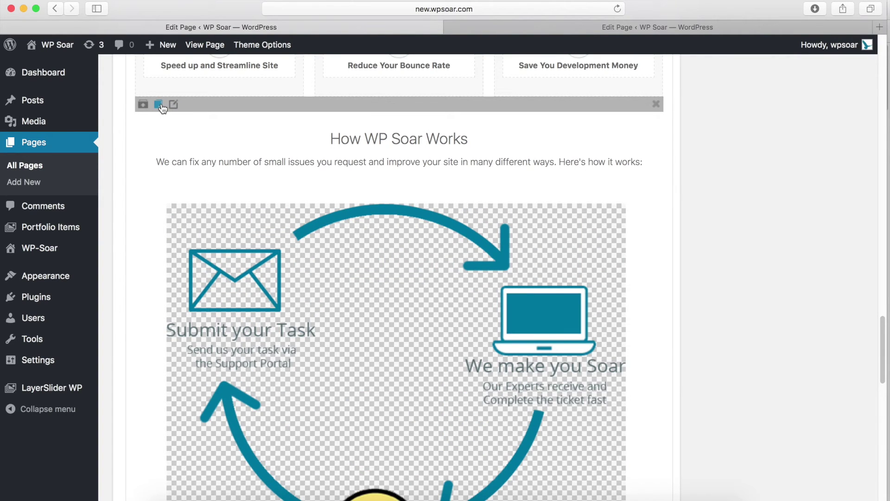
pyautogui.click(160, 106)
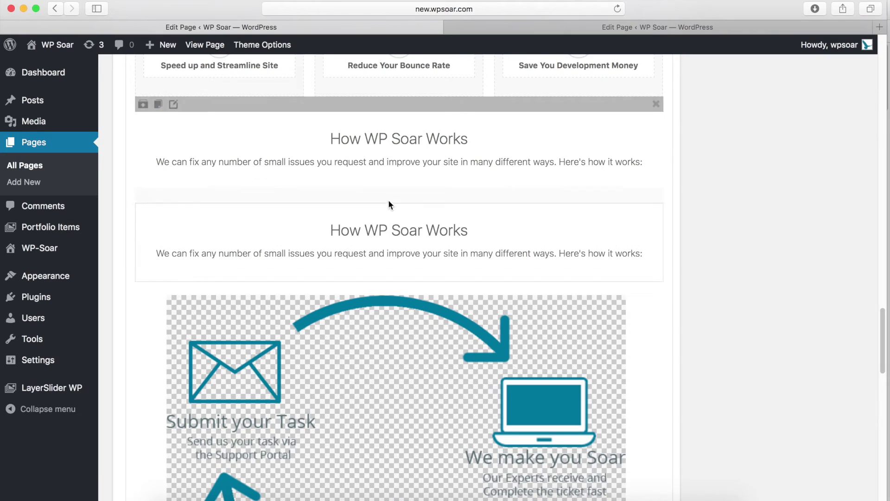
pyautogui.moveTo(398, 230); pyautogui.dragTo(344, 381)
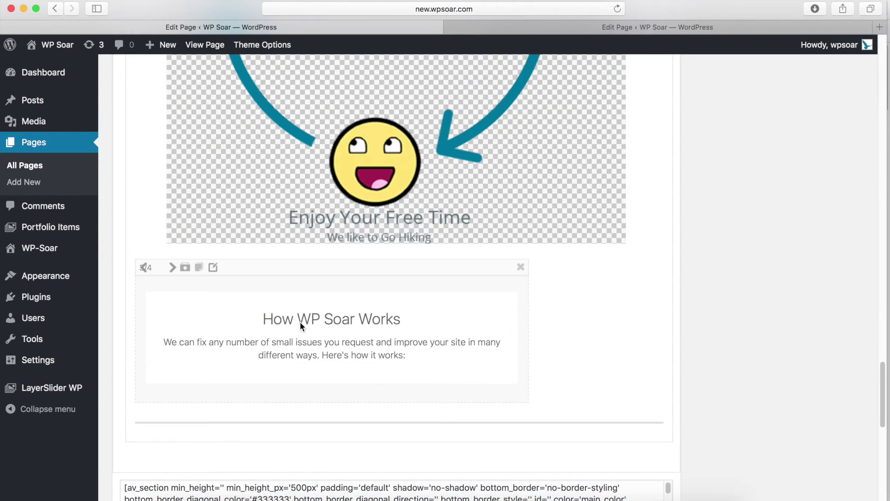
pyautogui.click(387, 326)
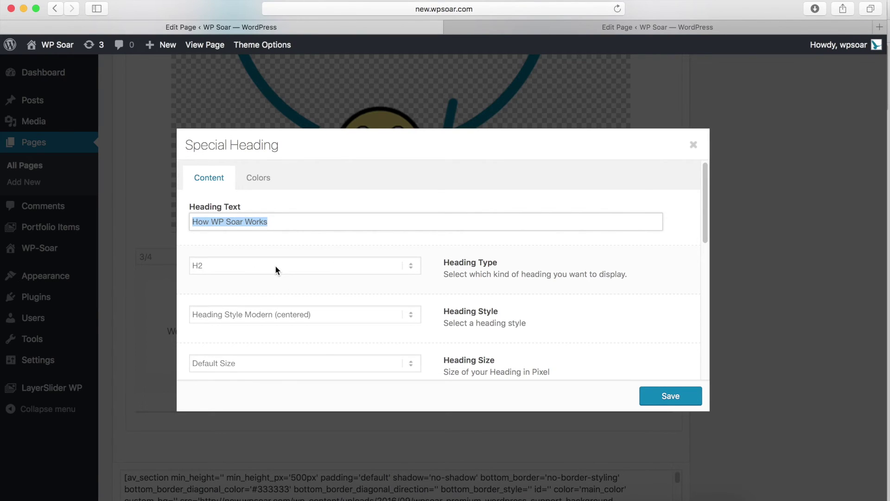
pyautogui.write('We offer a')
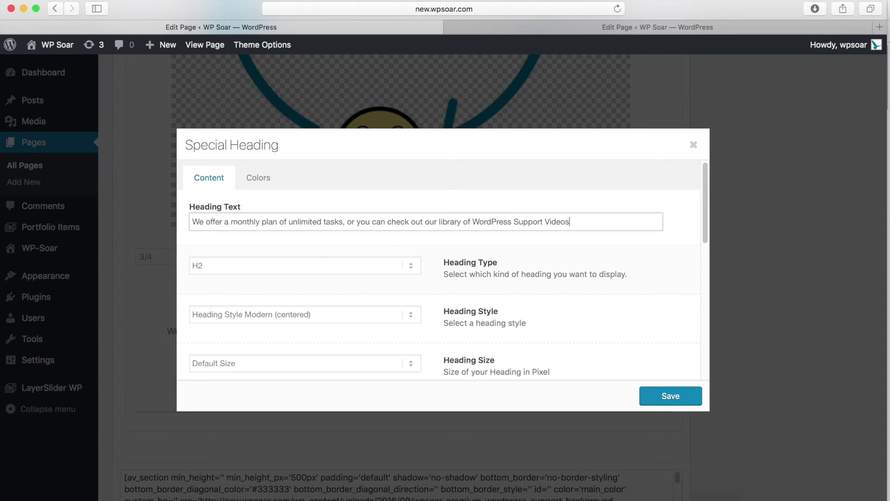
pyautogui.click(288, 362)
pyautogui.click(256, 484)
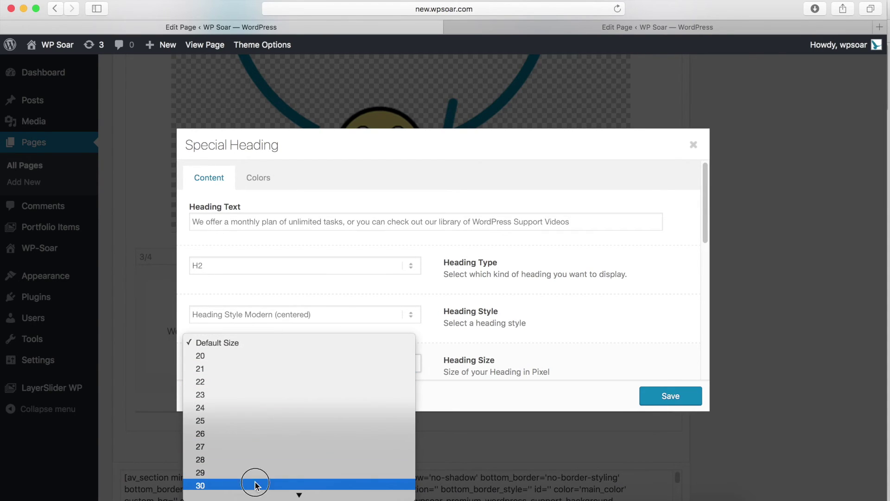
pyautogui.click(417, 266)
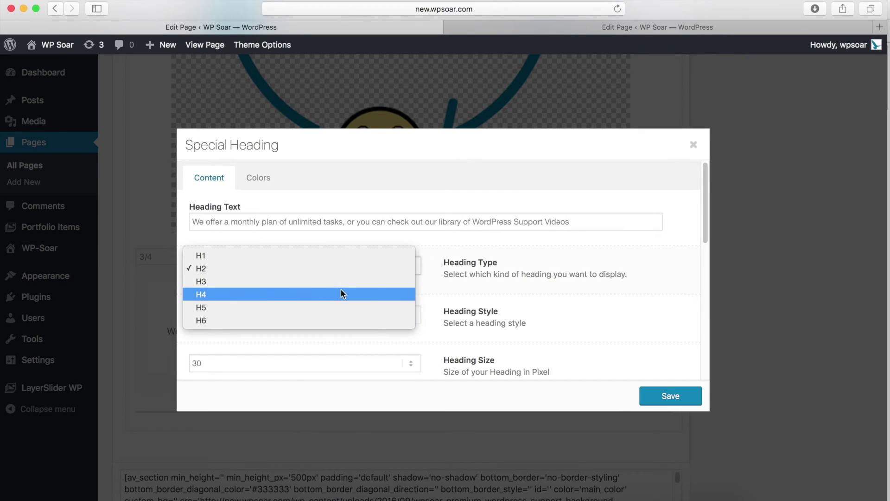
pyautogui.click(341, 292)
pyautogui.click(663, 397)
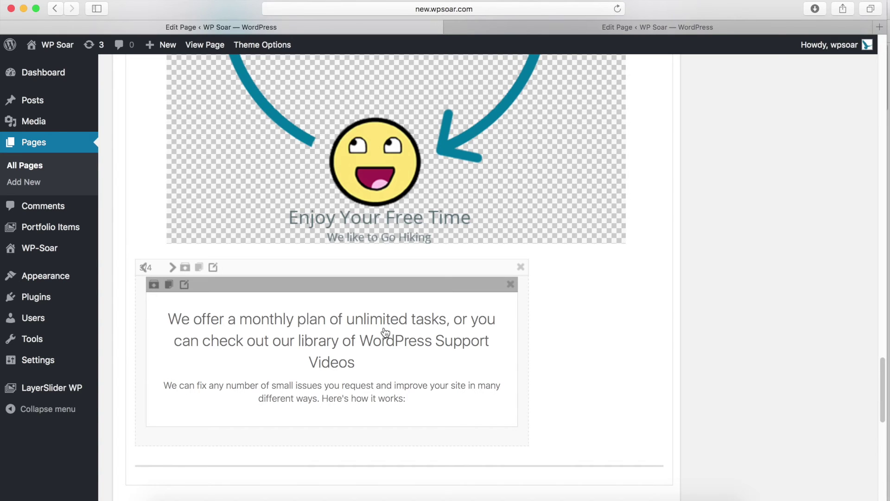
# Set the monthly-plan heading to show no subheading and save it.
pyautogui.click(392, 397)
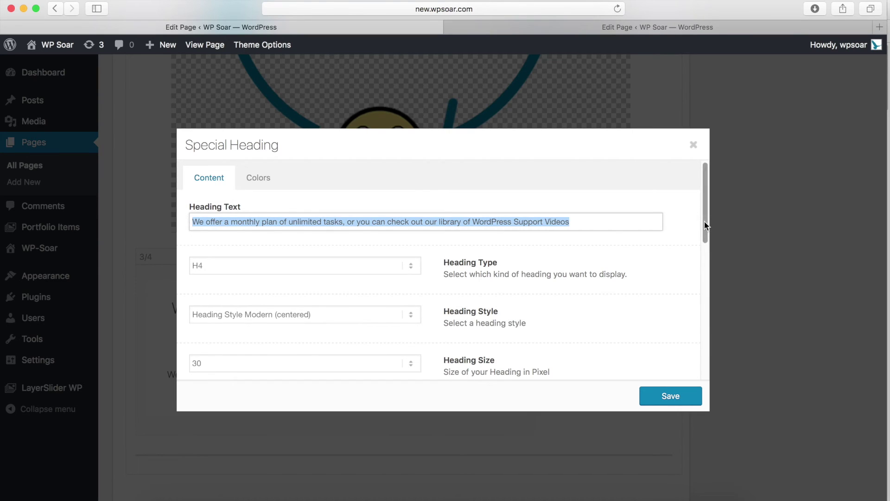
pyautogui.moveTo(704, 222); pyautogui.dragTo(692, 291)
pyautogui.click(324, 226)
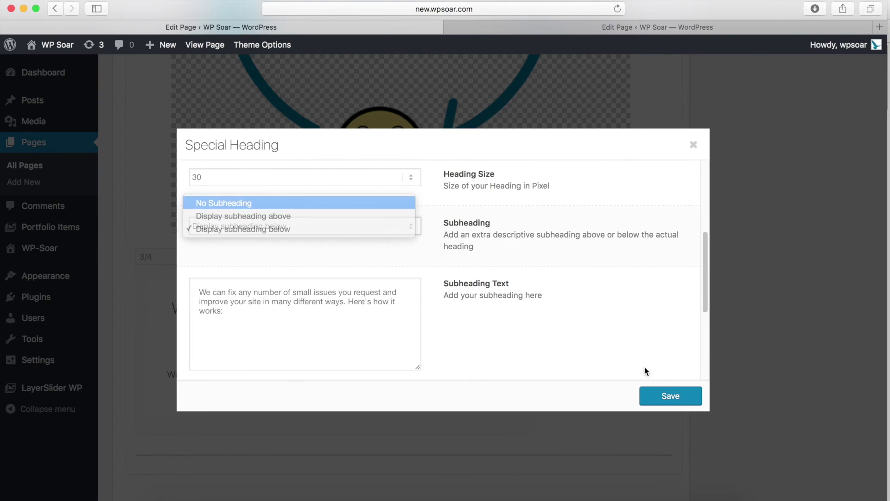
pyautogui.click(671, 396)
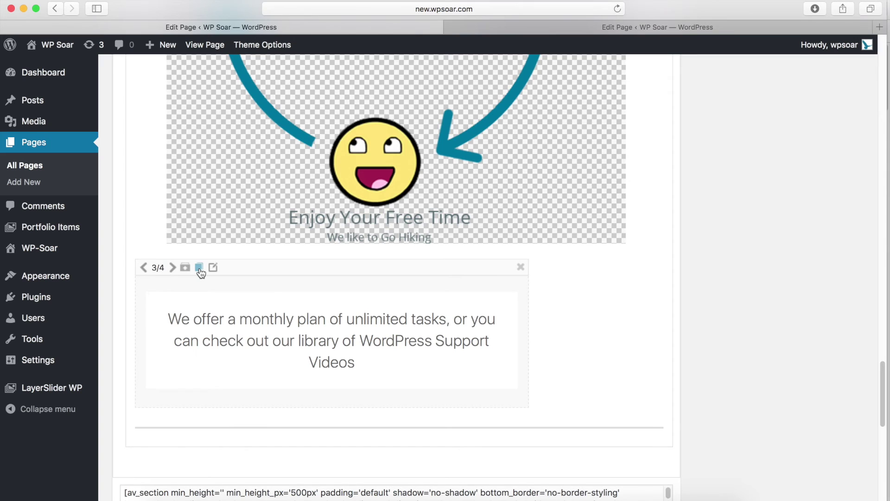
pyautogui.scroll(10, 371, 186)
# Duplicate the 1/4 Sign Up Today column and drag the copy beside the 3/4 monthly-plan column.
pyautogui.click(602, 82)
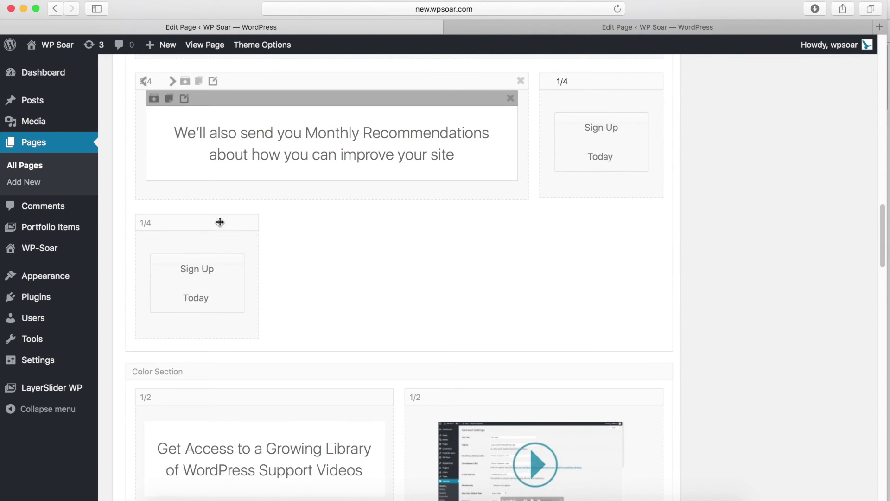
pyautogui.scroll(10, 540, 319)
pyautogui.scroll(-10, 544, 317)
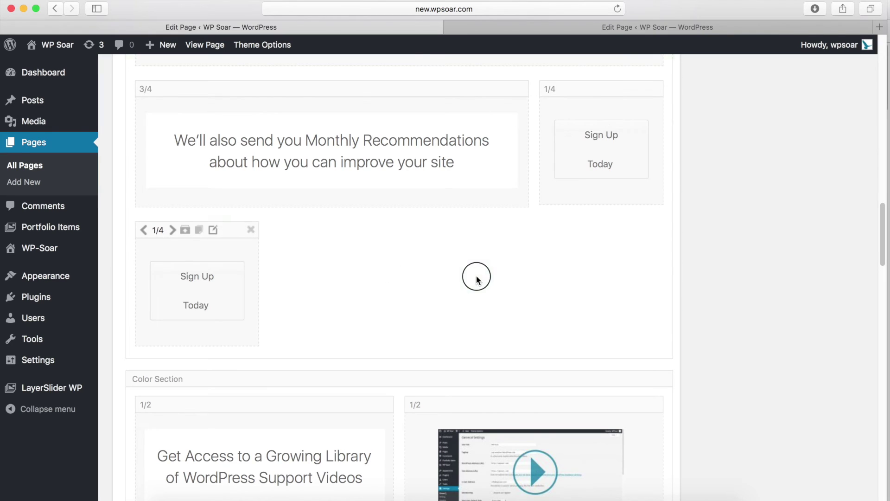
pyautogui.moveTo(477, 275)
pyautogui.mouseDown()
pyautogui.moveTo(533, 285)
pyautogui.moveTo(478, 290)
pyautogui.moveTo(461, 229)
pyautogui.moveTo(552, 235)
pyautogui.moveTo(567, 109)
pyautogui.mouseUp()
pyautogui.scroll(-15, 477, 288)
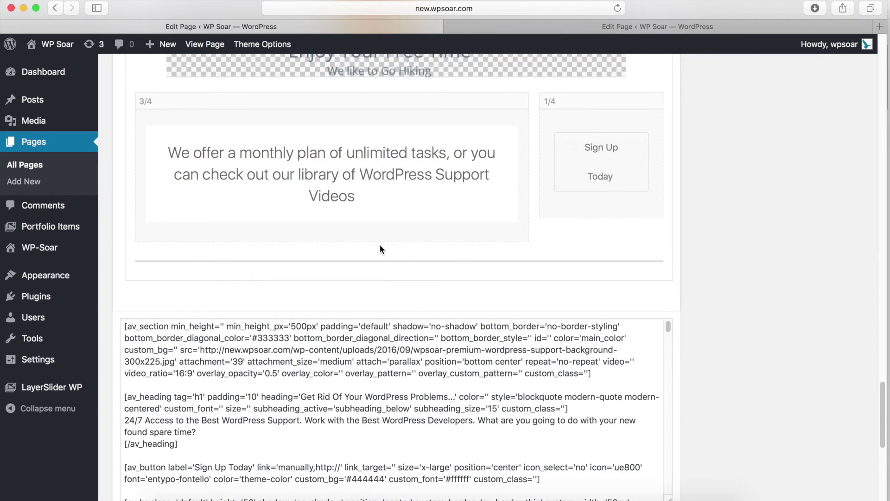
pyautogui.click(510, 171)
pyautogui.click(693, 146)
pyautogui.click(603, 100)
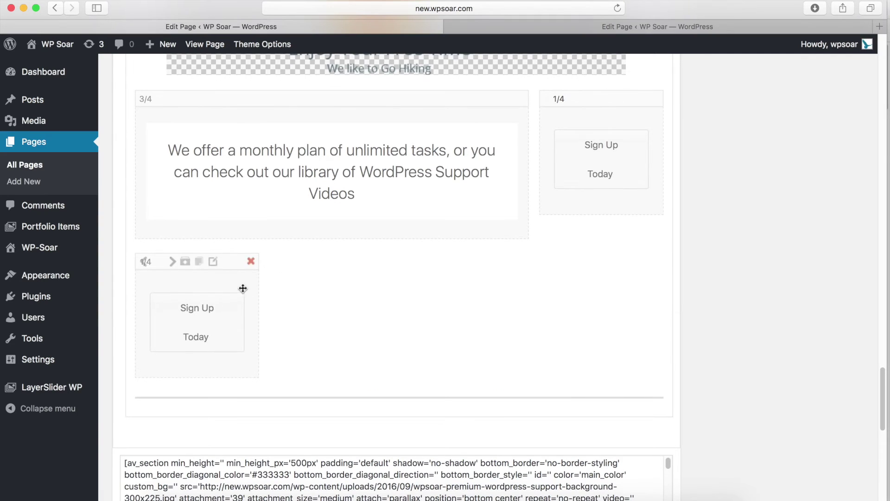
pyautogui.scroll(15, 292, 274)
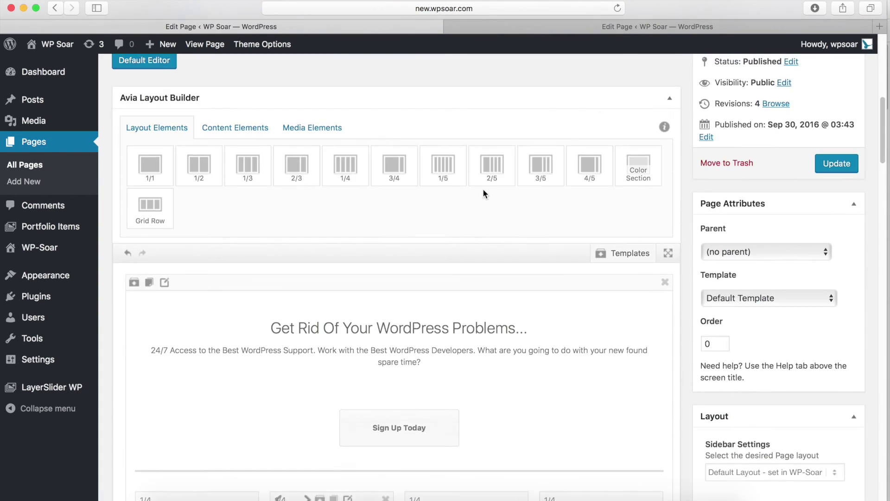
# Drag a new Color Section in below the monthly-plan row.
pyautogui.scroll(3, 483, 193)
pyautogui.moveTo(692, 292); pyautogui.dragTo(317, 316)
pyautogui.scroll(-10, 461, 298)
pyautogui.scroll(-20, 317, 317)
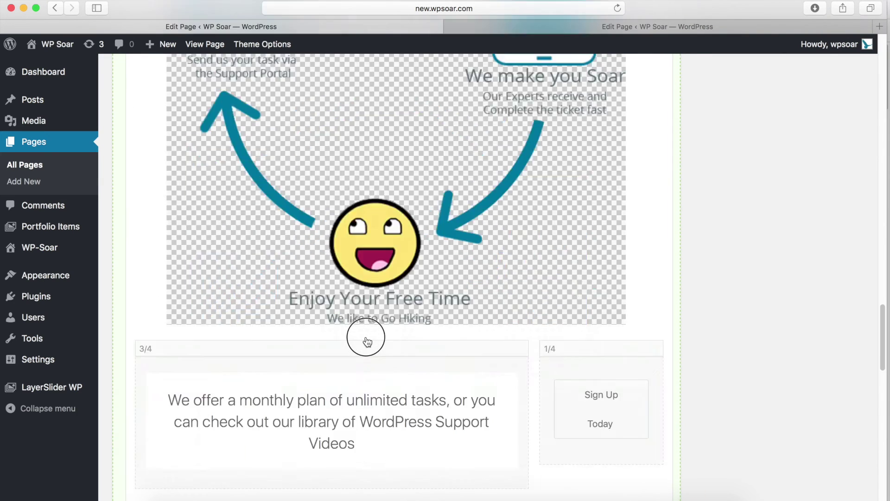
pyautogui.scroll(-3, 367, 342)
pyautogui.moveTo(366, 342); pyautogui.dragTo(460, 399)
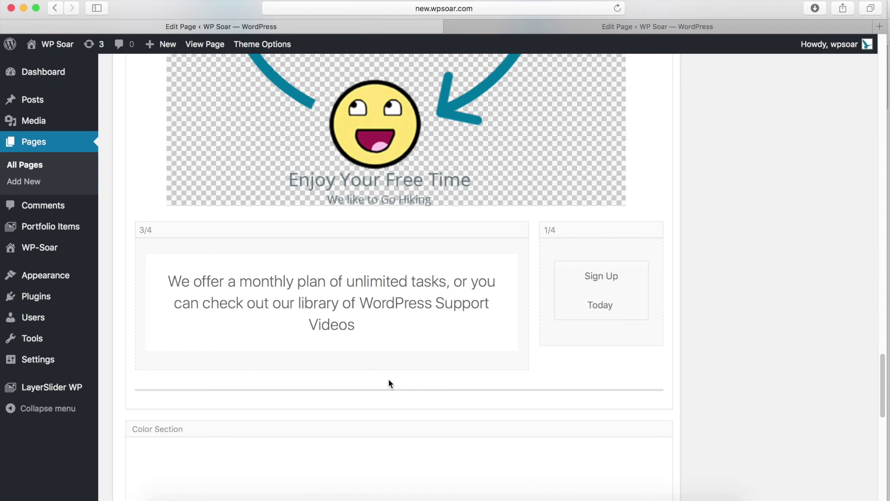
pyautogui.scroll(3, 306, 263)
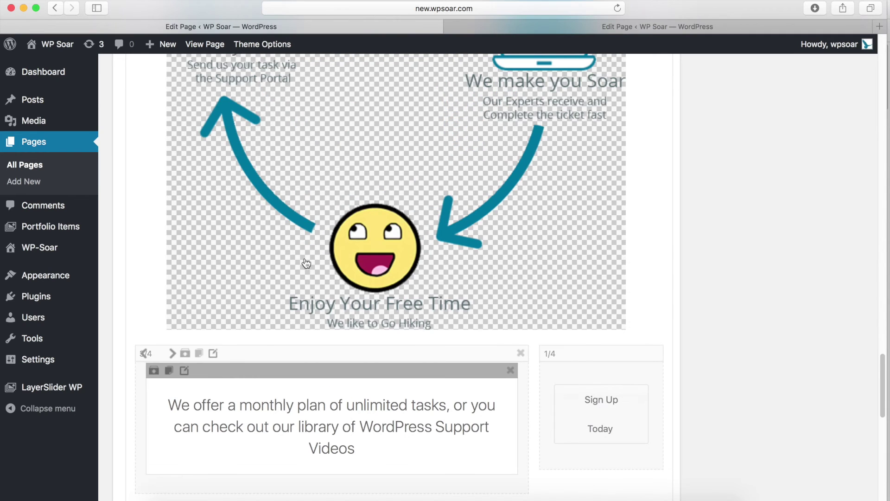
# Clone the 3/4 column into the new section and narrow it to 2/5.
pyautogui.click(199, 353)
pyautogui.scroll(-5, 472, 414)
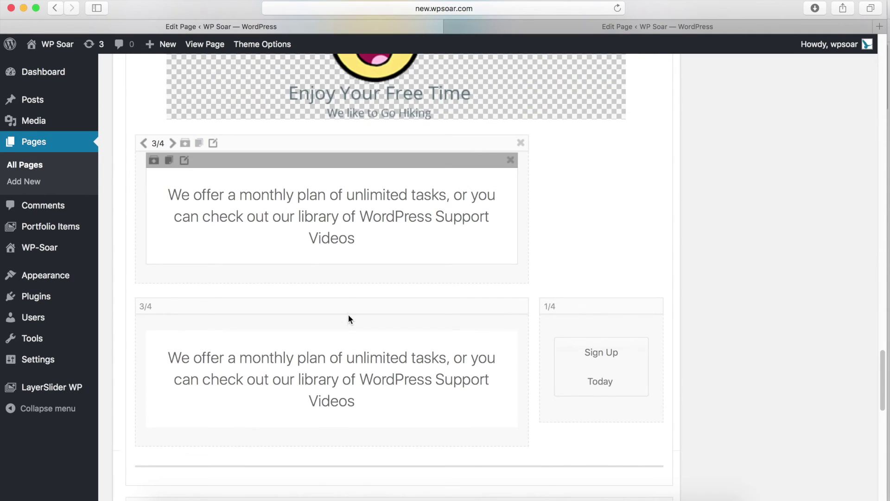
pyautogui.moveTo(229, 398); pyautogui.dragTo(247, 254)
pyautogui.scroll(-5, 278, 135)
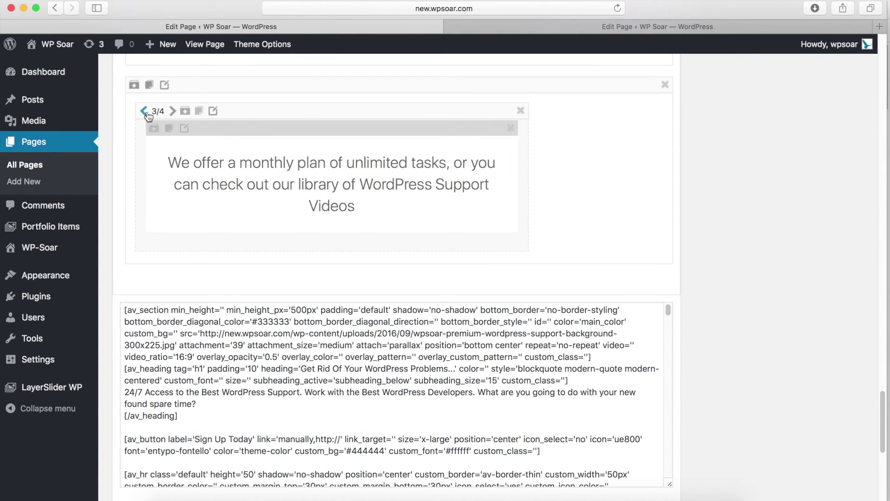
pyautogui.click(142, 112)
pyautogui.click(143, 111)
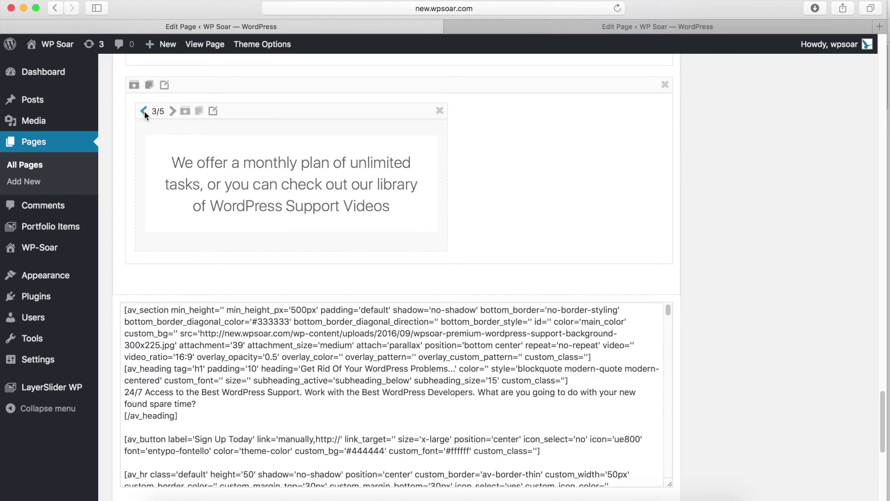
pyautogui.click(143, 111)
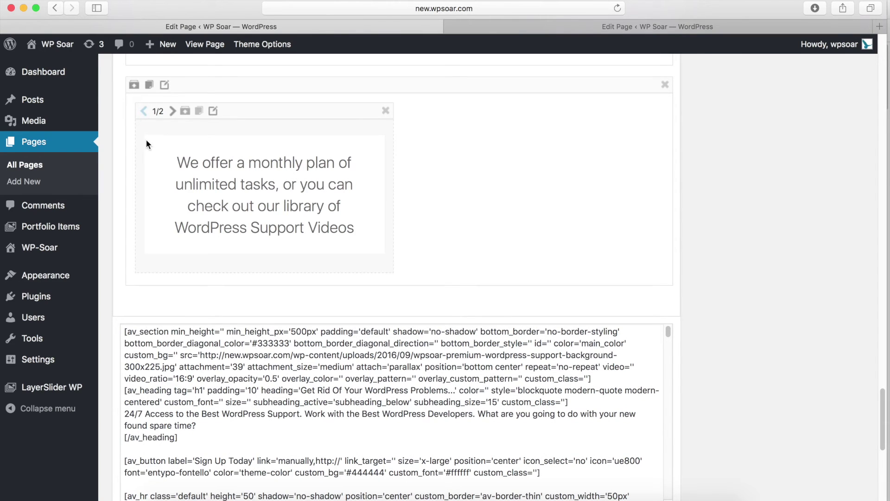
pyautogui.click(143, 112)
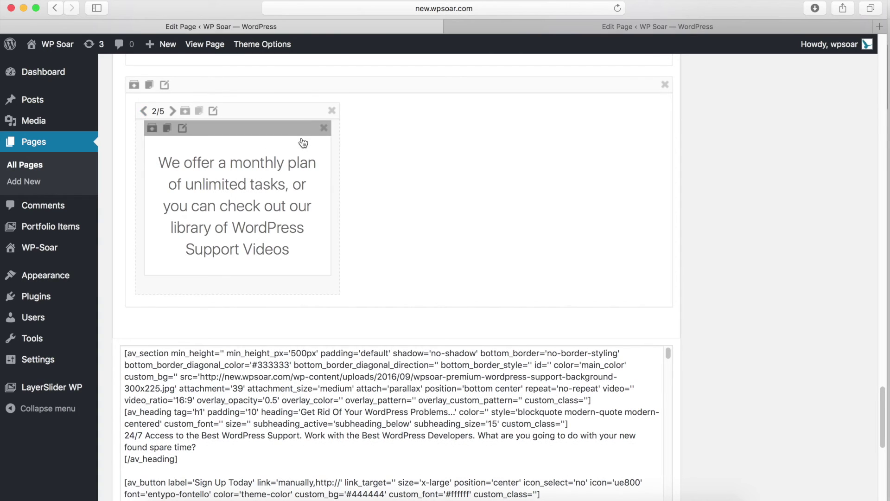
# Place a copy of the process diagram image in the 2/5 column.
pyautogui.scroll(-5, 217, 176)
pyautogui.scroll(15, 444, 224)
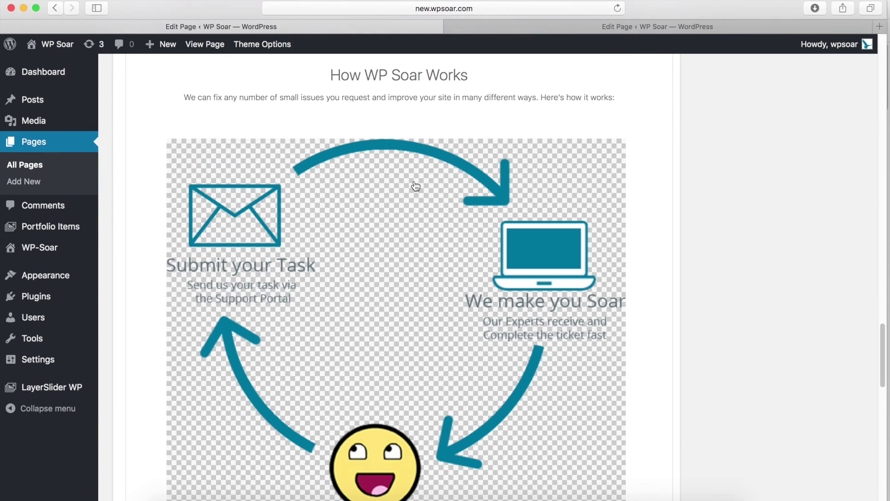
pyautogui.moveTo(274, 138)
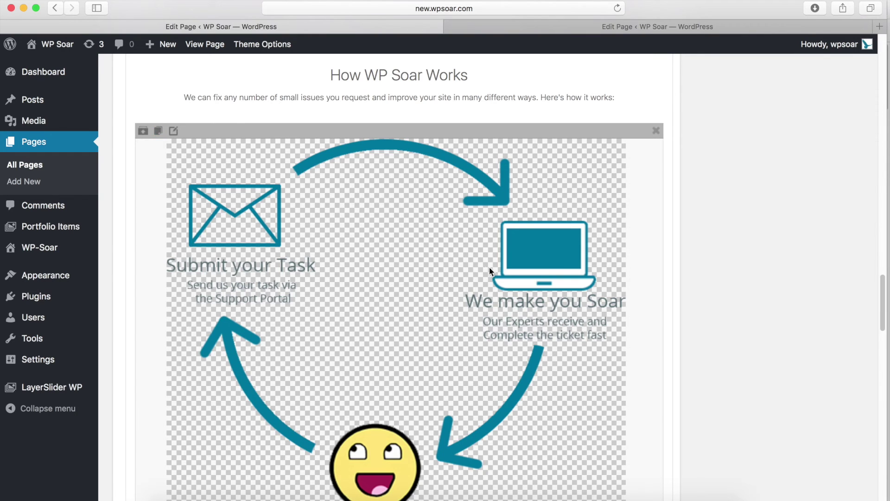
pyautogui.scroll(-10, 491, 272)
pyautogui.moveTo(363, 149); pyautogui.dragTo(244, 298)
pyautogui.moveTo(355, 305); pyautogui.dragTo(324, 302)
pyautogui.scroll(-5, 254, 274)
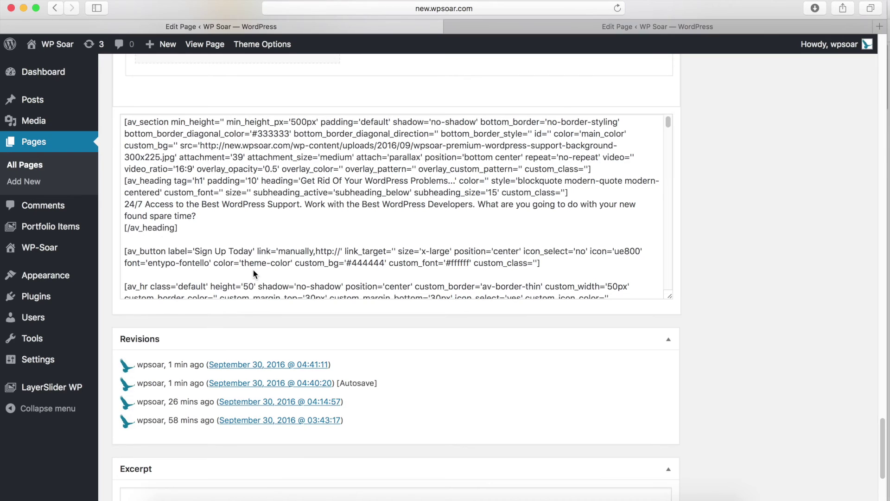
pyautogui.scroll(10, 260, 264)
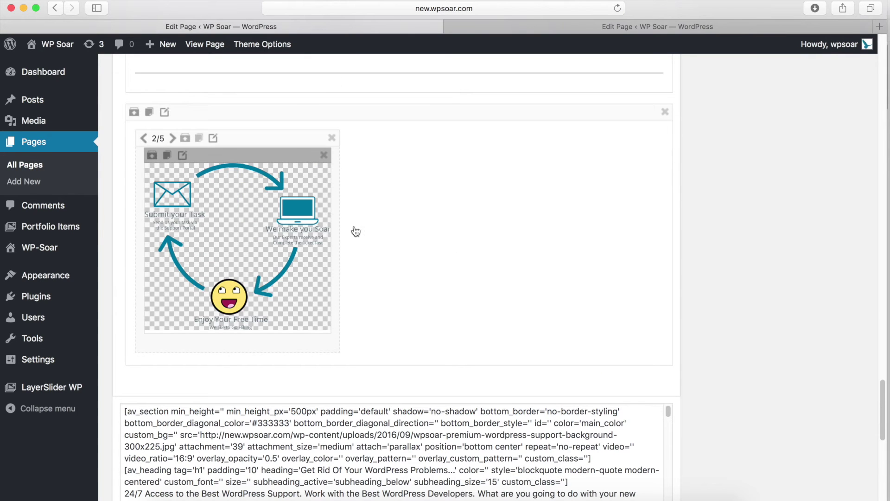
pyautogui.click(319, 199)
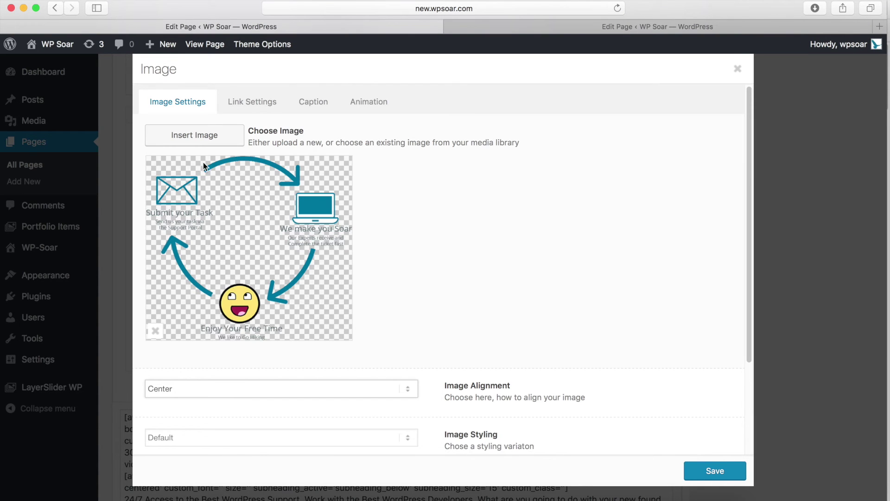
# Swap the diagram for the 30-day satisfaction guarantee badge image.
pyautogui.click(203, 163)
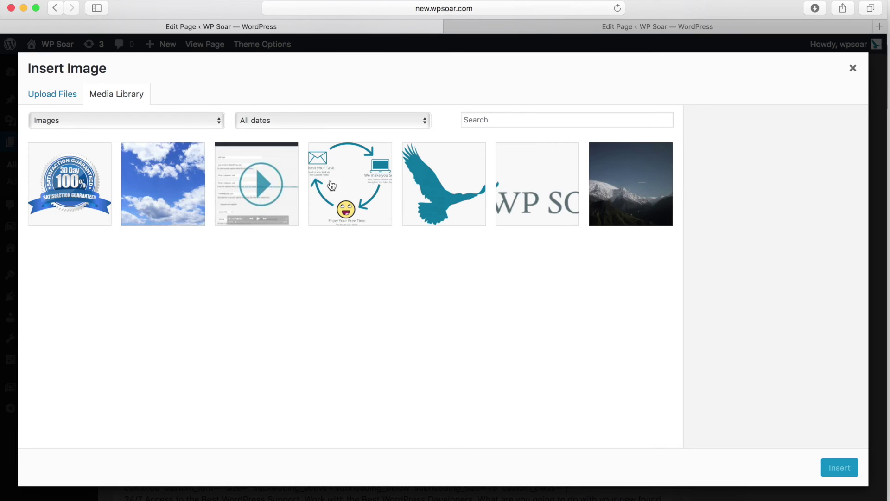
pyautogui.click(53, 179)
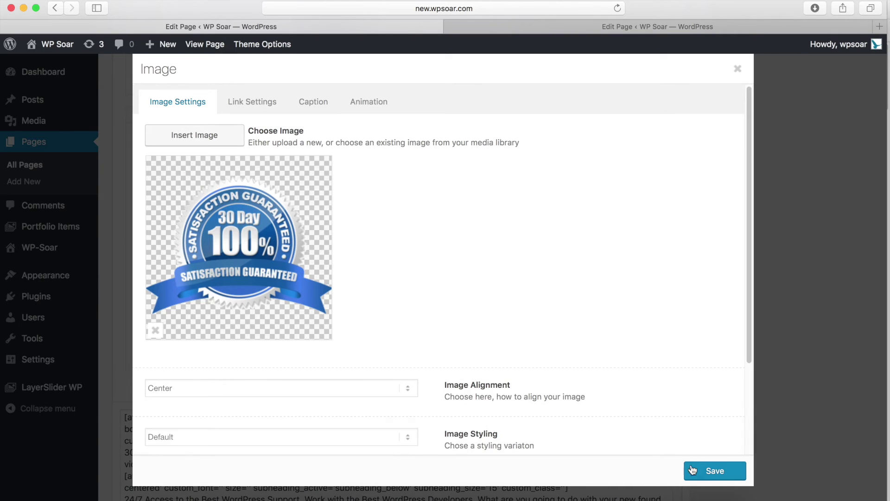
pyautogui.click(693, 469)
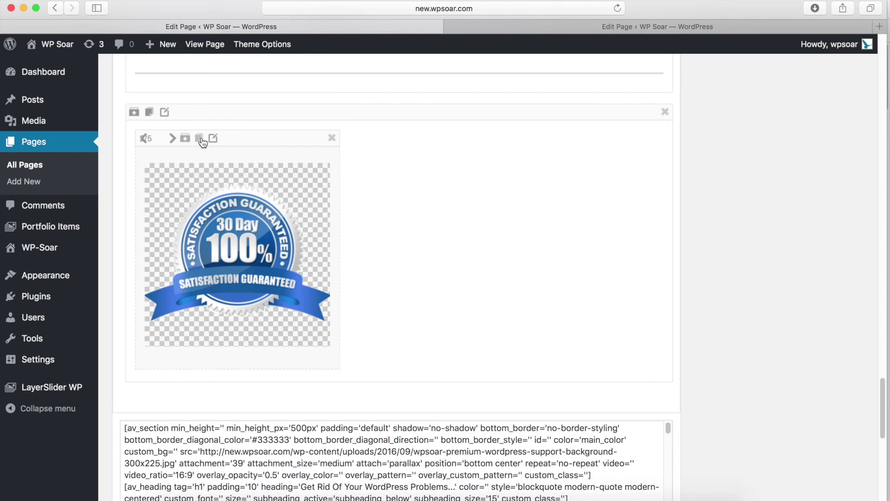
# Duplicate the badge column and widen the copy to 3/5.
pyautogui.click(201, 139)
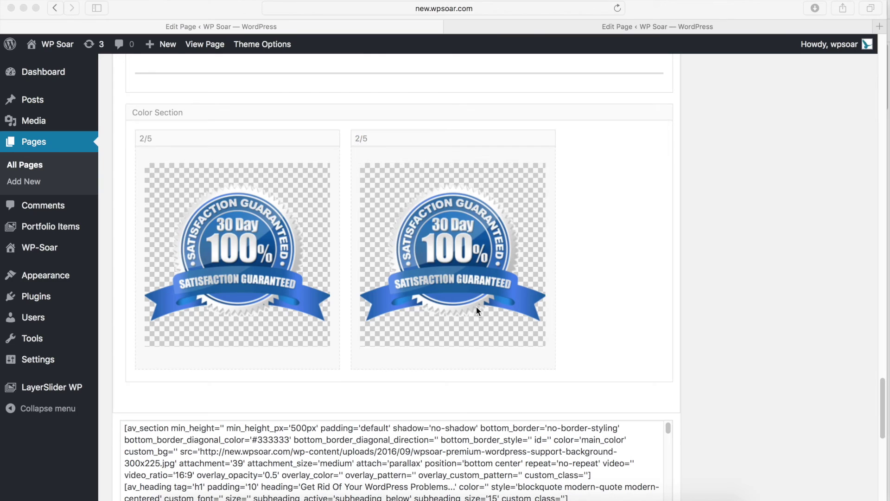
pyautogui.click(388, 139)
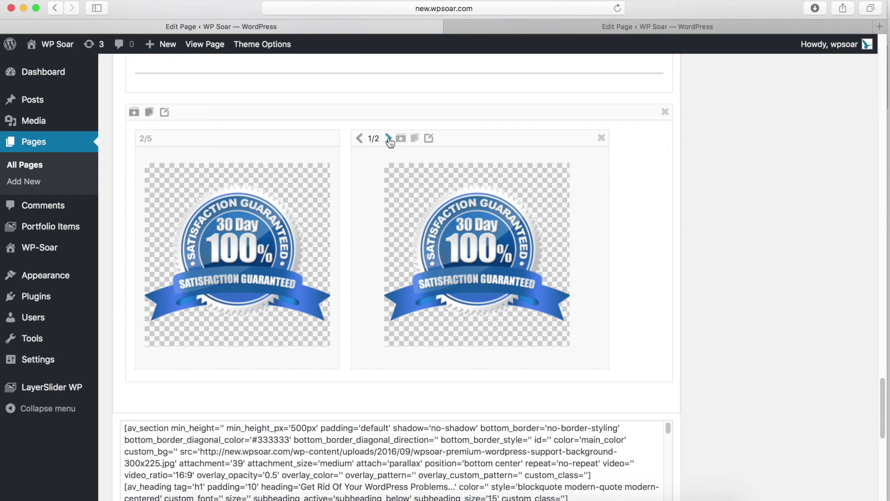
pyautogui.click(388, 139)
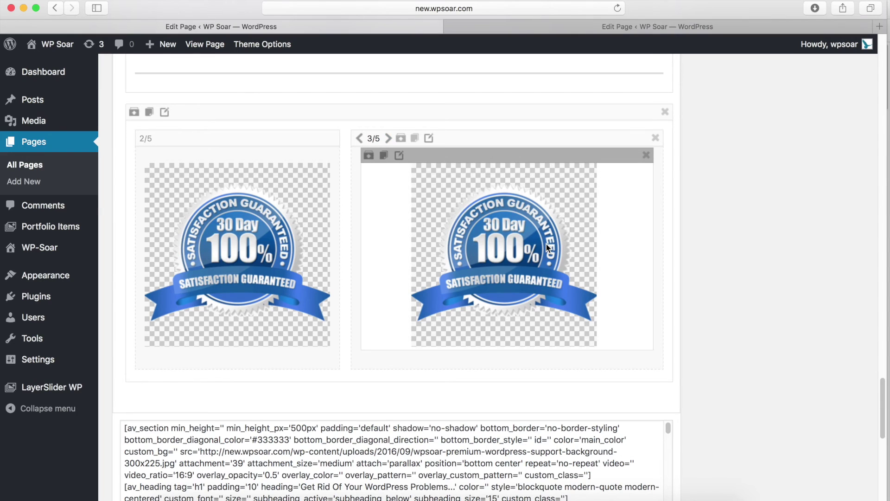
# Copy the monthly-plan heading into the 3/5 column and delete that column's badge image.
pyautogui.scroll(7, 544, 228)
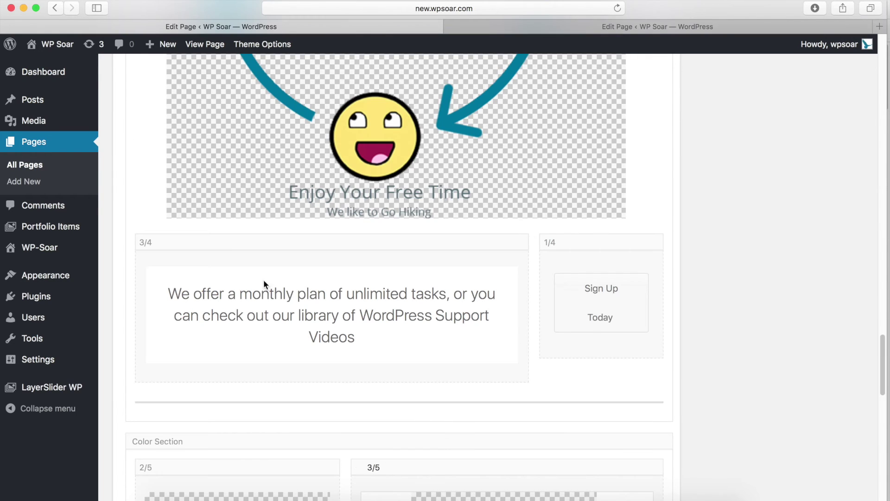
pyautogui.click(168, 258)
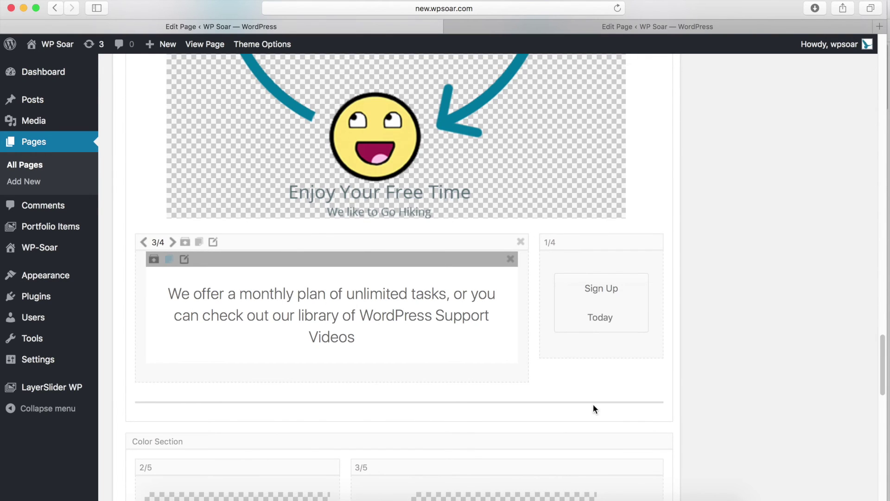
pyautogui.moveTo(340, 391); pyautogui.dragTo(562, 268)
pyautogui.scroll(-8, 577, 413)
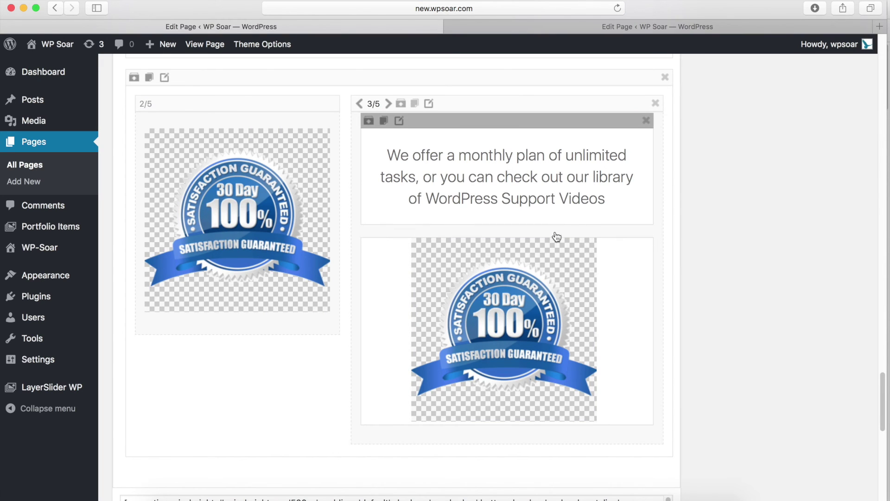
pyautogui.click(646, 231)
# Retitle the copied heading 'We Stand Behind Our Work!'.
pyautogui.click(491, 196)
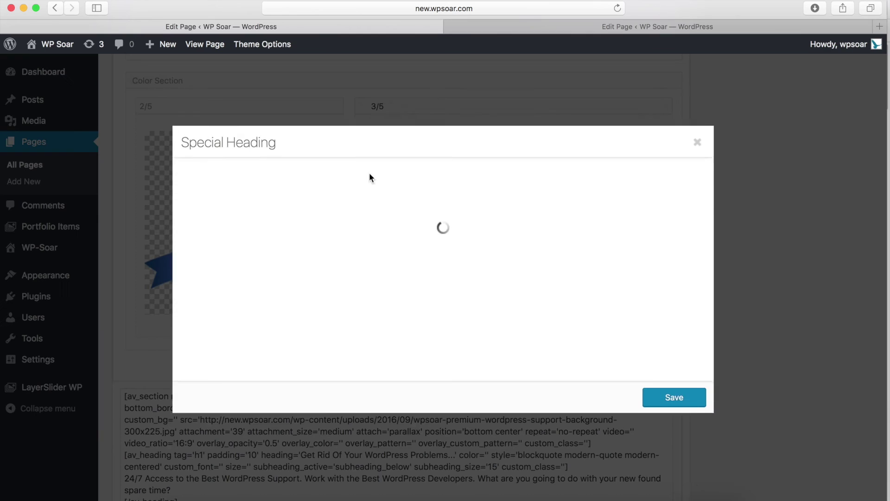
pyautogui.press('super+a')
pyautogui.write('W')
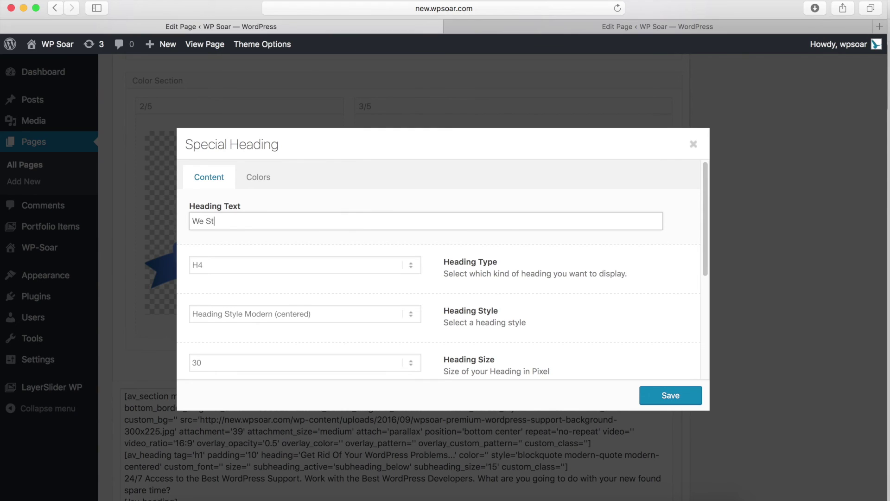
pyautogui.write('e Stand Behind Our WO')
pyautogui.press('BackSpace')
pyautogui.write('ork!')
pyautogui.scroll(-5, 312, 293)
pyautogui.scroll(5, 287, 304)
pyautogui.scroll(-3, 278, 285)
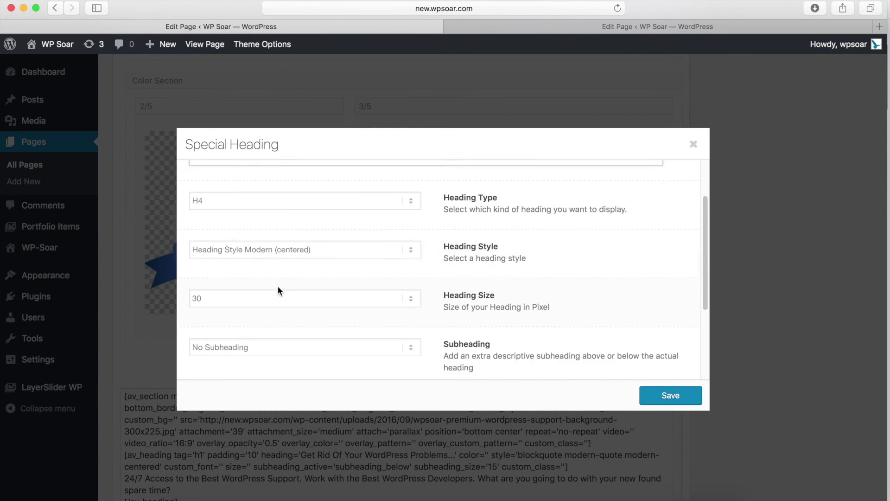
# Add a money-back guarantee subheading displayed below the heading, and save.
pyautogui.click(297, 325)
pyautogui.click(299, 344)
pyautogui.scroll(-3, 283, 316)
pyautogui.click(289, 303)
pyautogui.press('super+a')
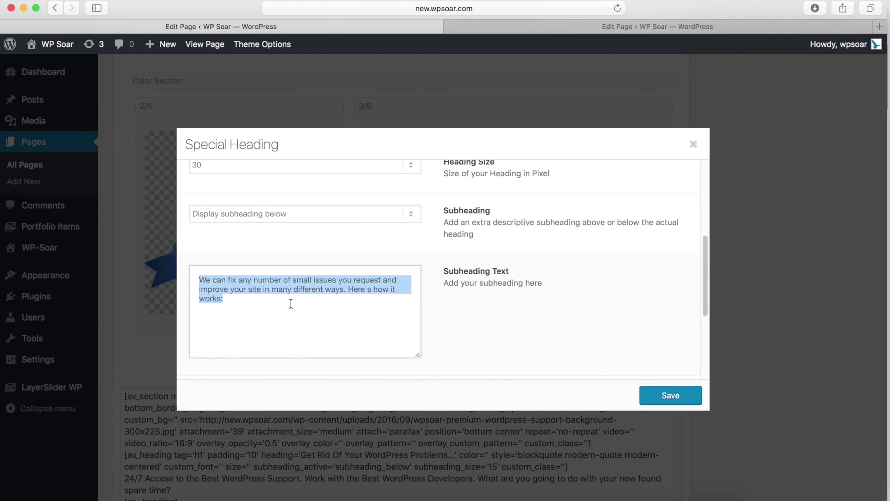
pyautogui.write('We')
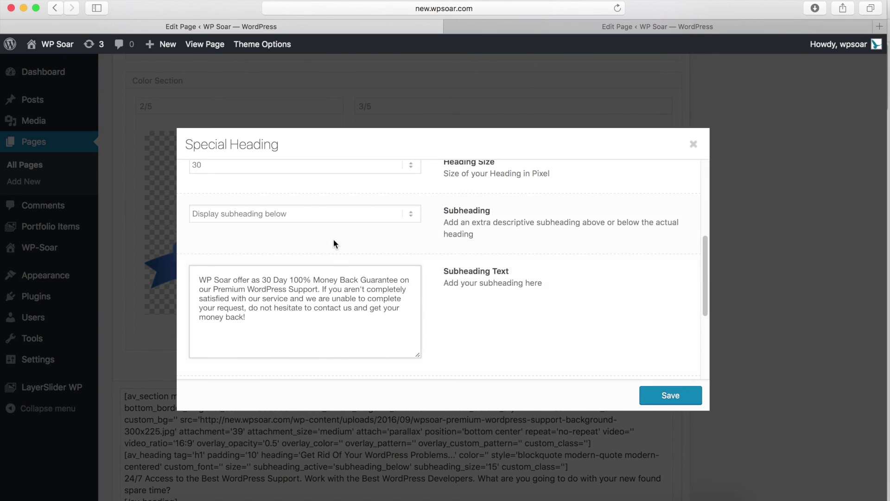
pyautogui.scroll(-5, 332, 243)
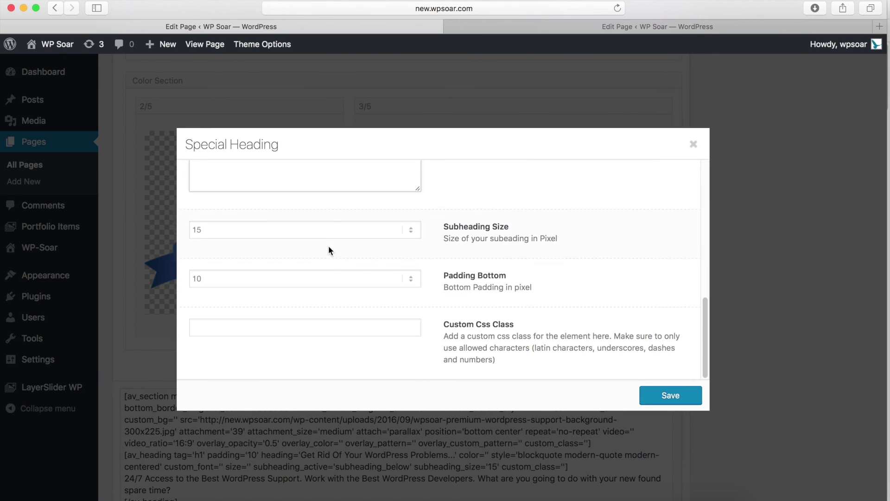
pyautogui.click(671, 395)
# Move the Sign Up Today button under the guarantee text.
pyautogui.scroll(5, 552, 197)
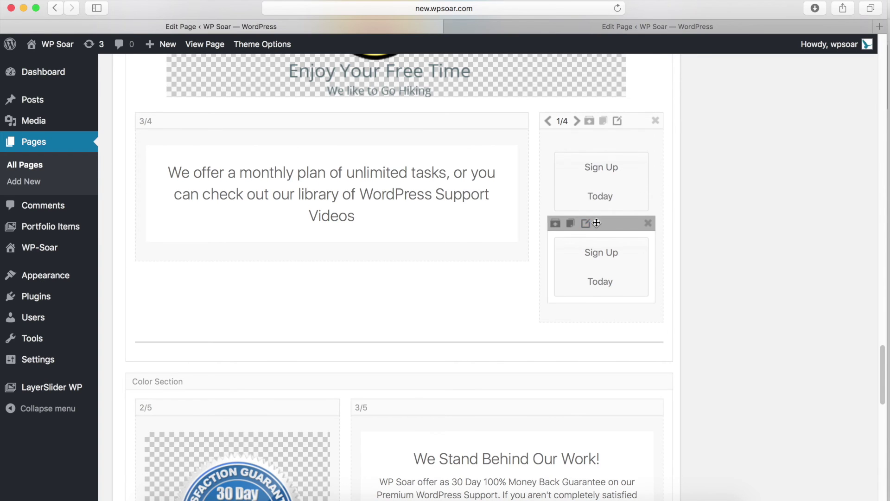
pyautogui.moveTo(528, 350); pyautogui.dragTo(482, 238)
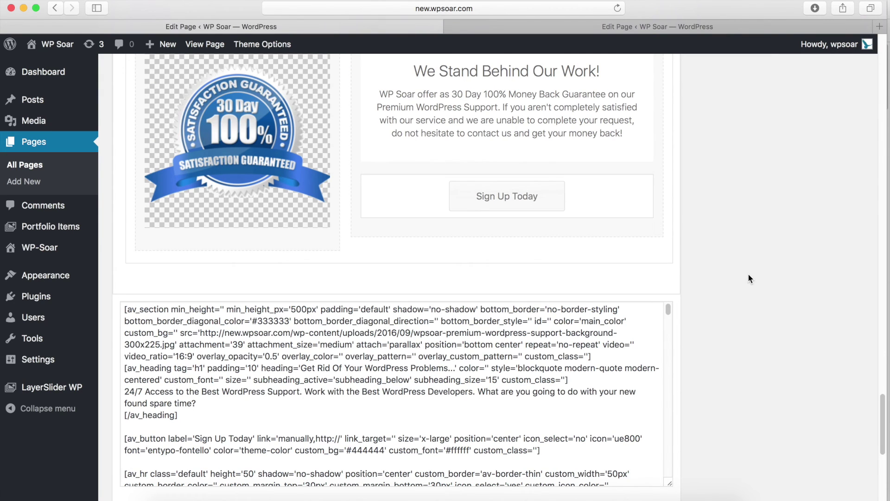
pyautogui.scroll(15, 749, 278)
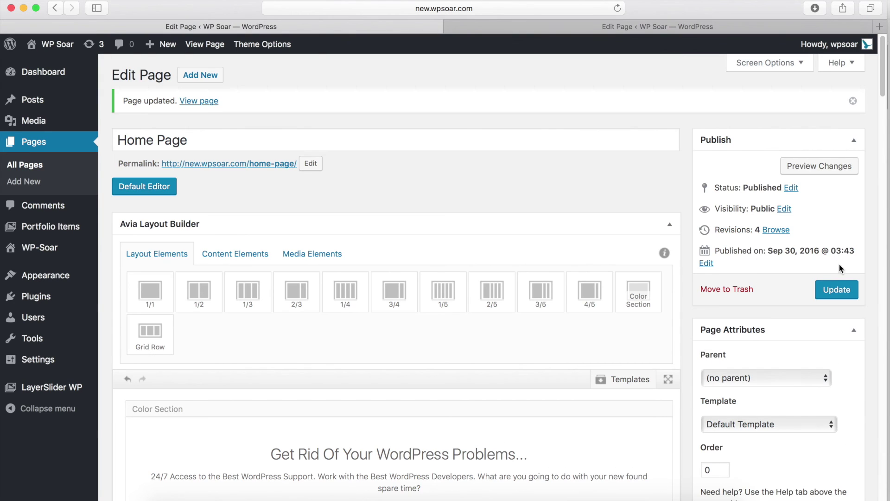
# Update the homepage, review the live page down to the guarantee section, then return to the editor.
pyautogui.click(811, 284)
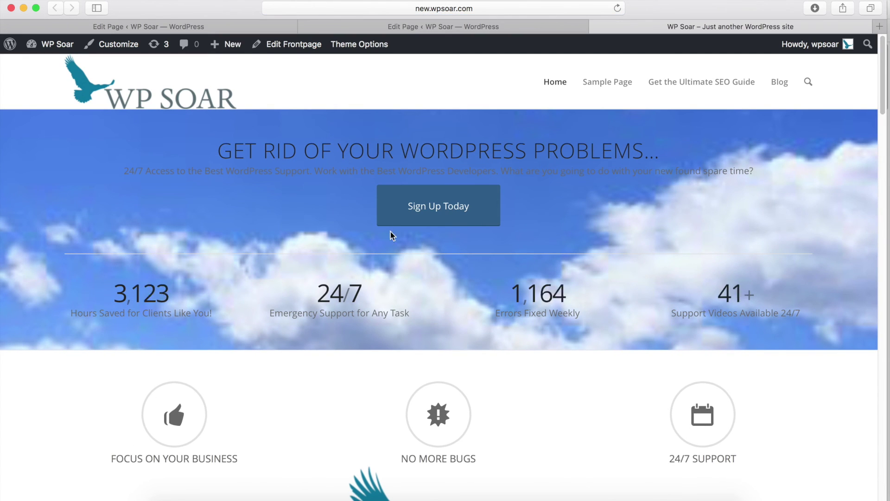
pyautogui.scroll(-3, 414, 234)
pyautogui.scroll(-8, 425, 207)
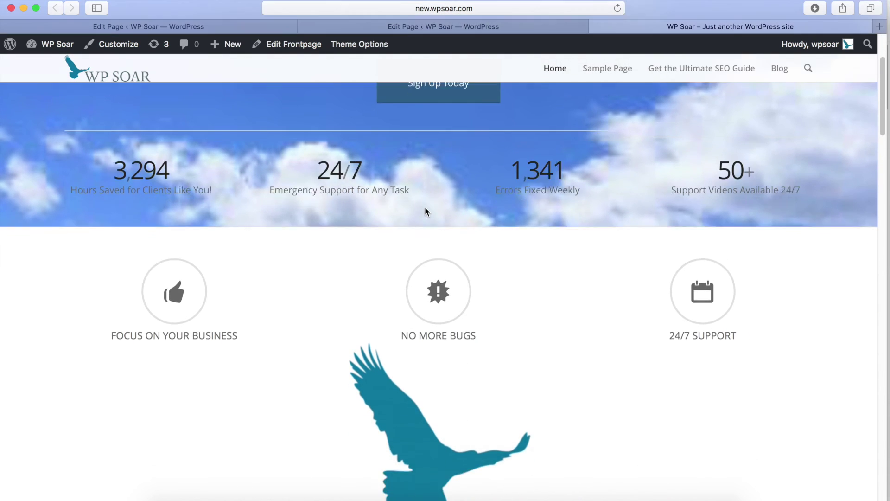
pyautogui.scroll(-2, 425, 208)
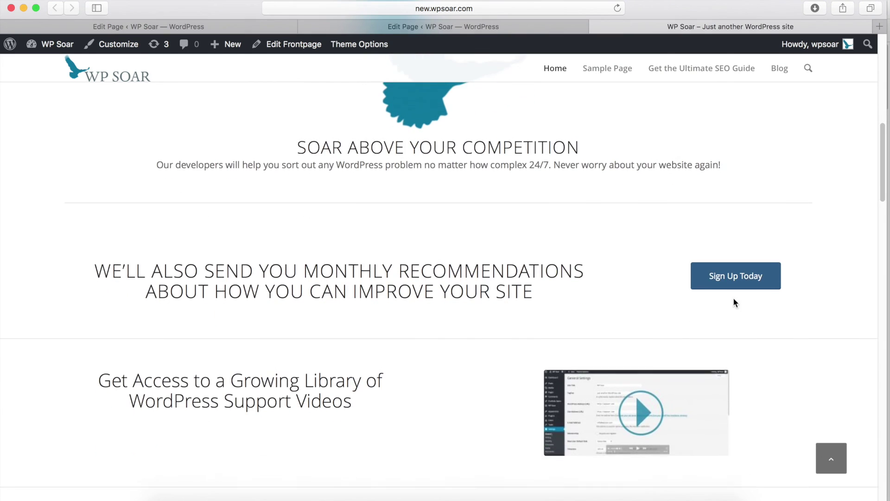
pyautogui.scroll(-3, 751, 277)
pyautogui.scroll(-5, 536, 301)
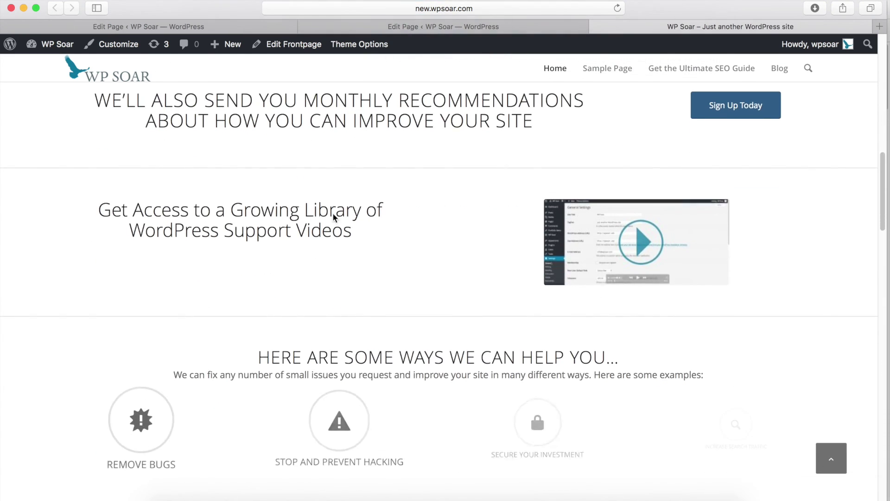
pyautogui.scroll(-10, 492, 292)
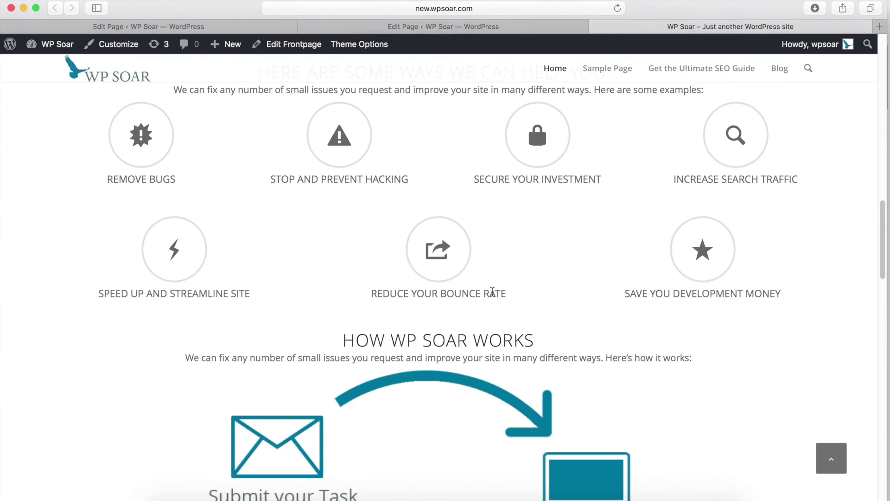
pyautogui.scroll(-6, 492, 292)
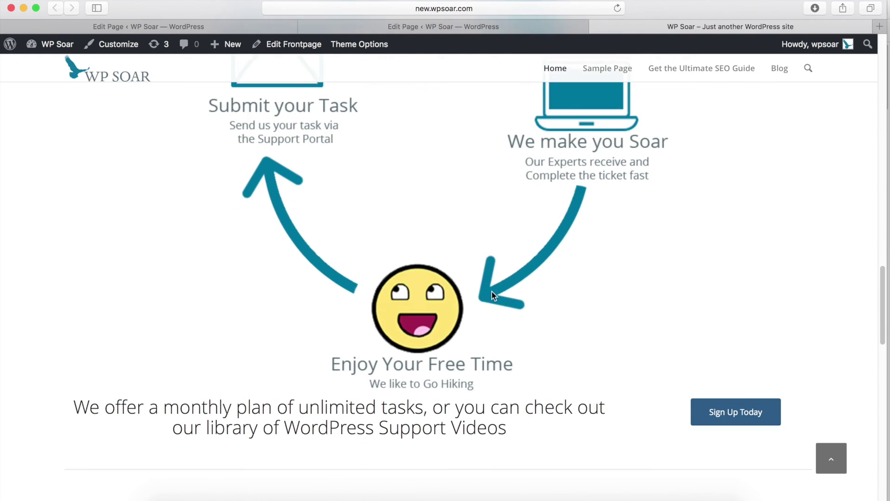
pyautogui.scroll(-8, 493, 262)
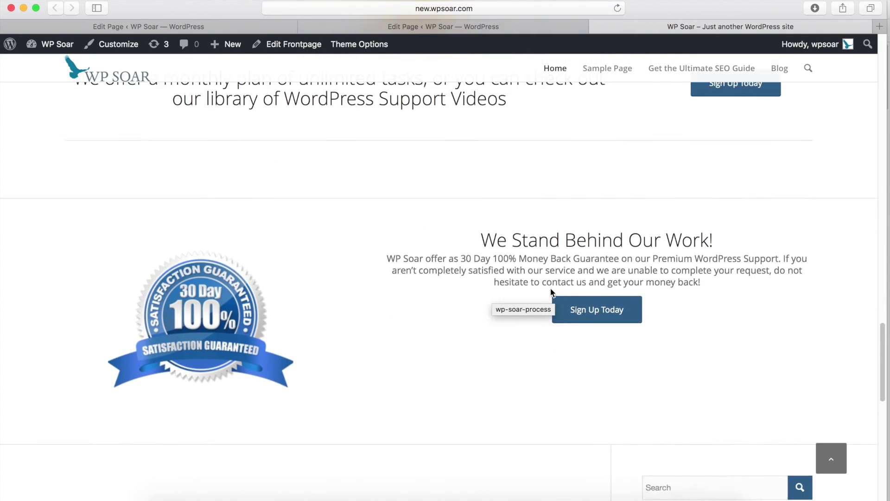
pyautogui.scroll(2, 549, 288)
pyautogui.scroll(6, 550, 290)
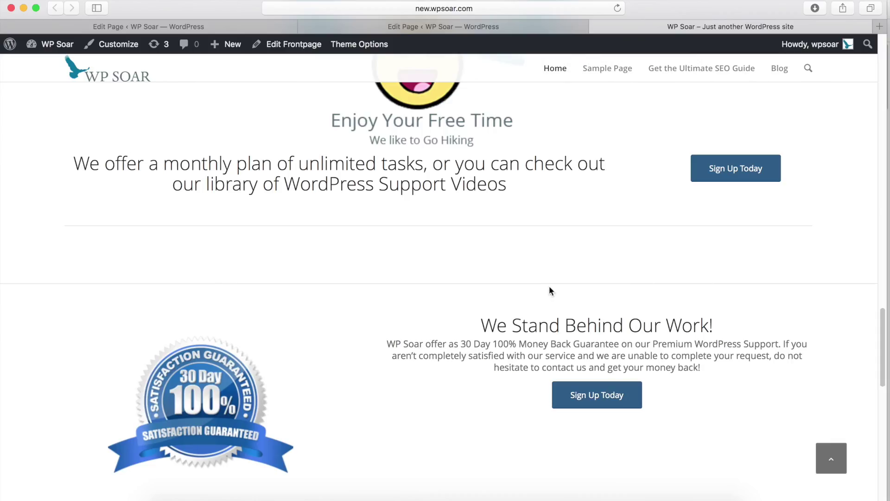
pyautogui.scroll(-15, 590, 309)
pyautogui.scroll(6, 632, 197)
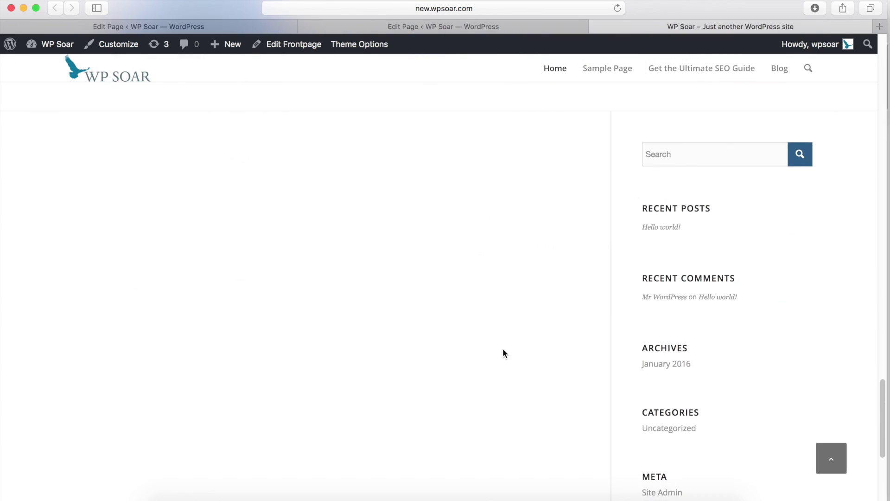
pyautogui.hotkey('ctrl', 'Tab')
pyautogui.scroll(-3, 760, 378)
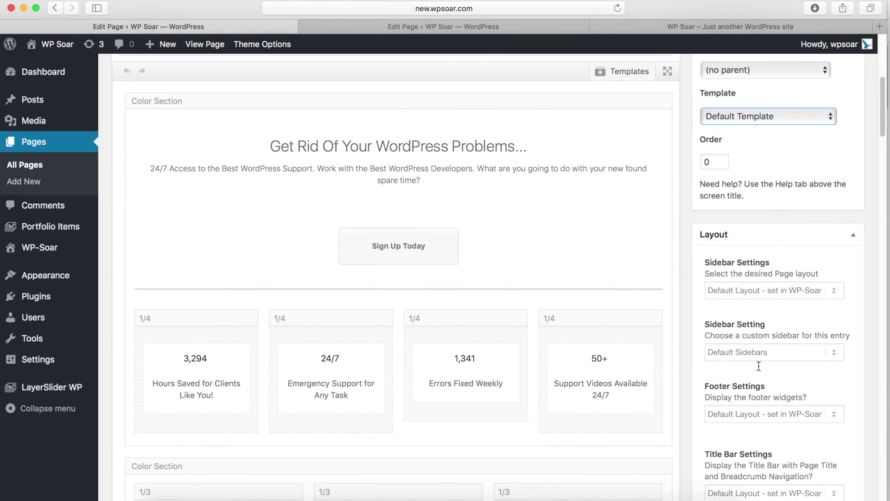
# Set the homepage layout to no sidebar and save it.
pyautogui.click(743, 290)
pyautogui.click(742, 304)
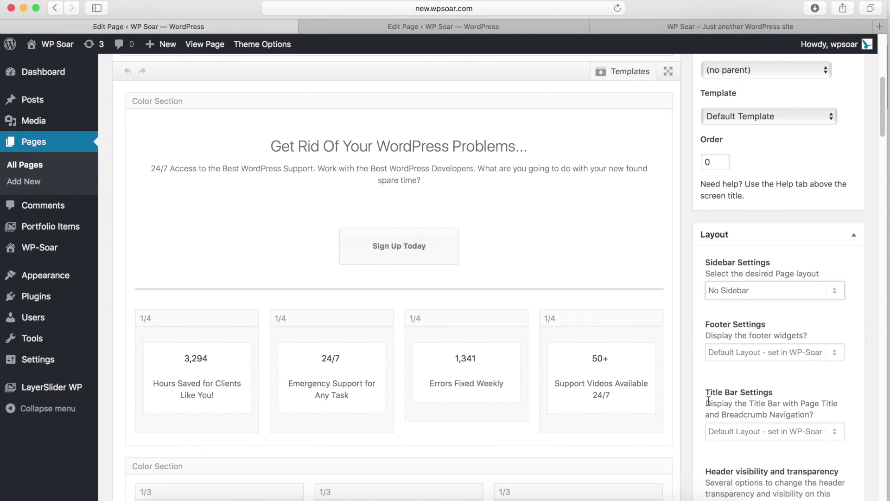
pyautogui.scroll(5, 843, 190)
pyautogui.click(835, 237)
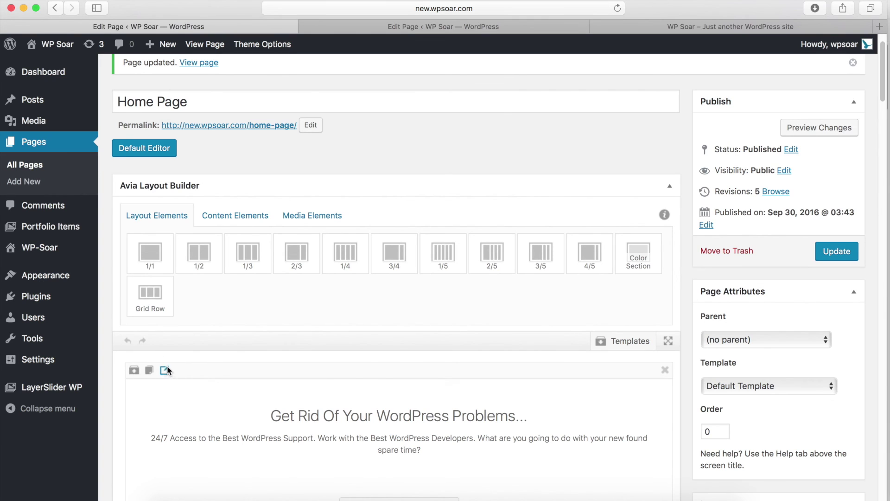
# Give the top cloud section the full-size 1920 × 1440 sky background image.
pyautogui.click(170, 371)
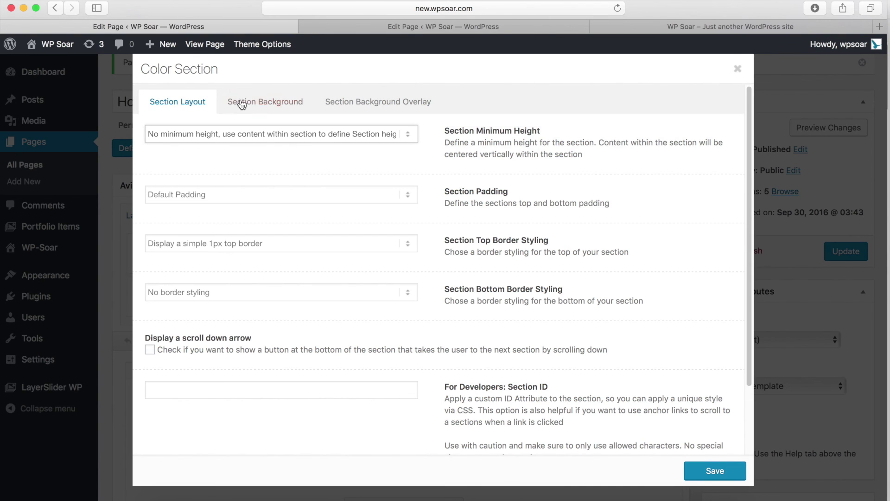
pyautogui.click(243, 104)
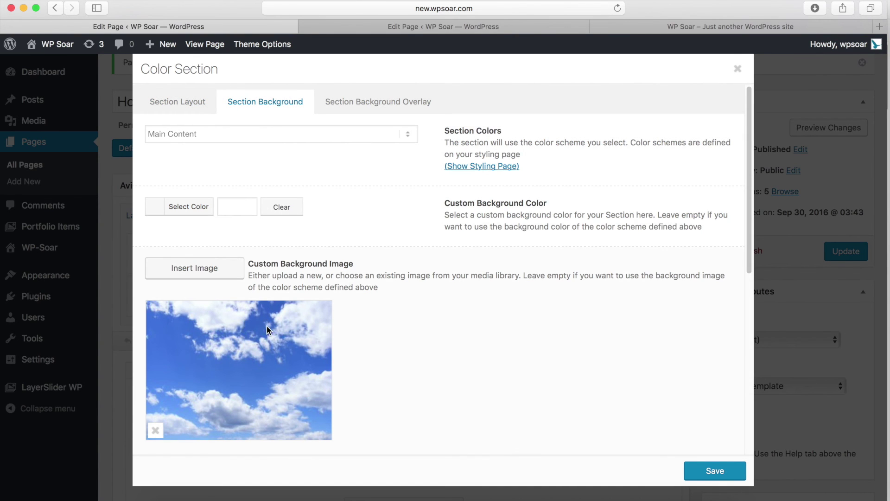
pyautogui.scroll(-1, 266, 326)
pyautogui.click(316, 285)
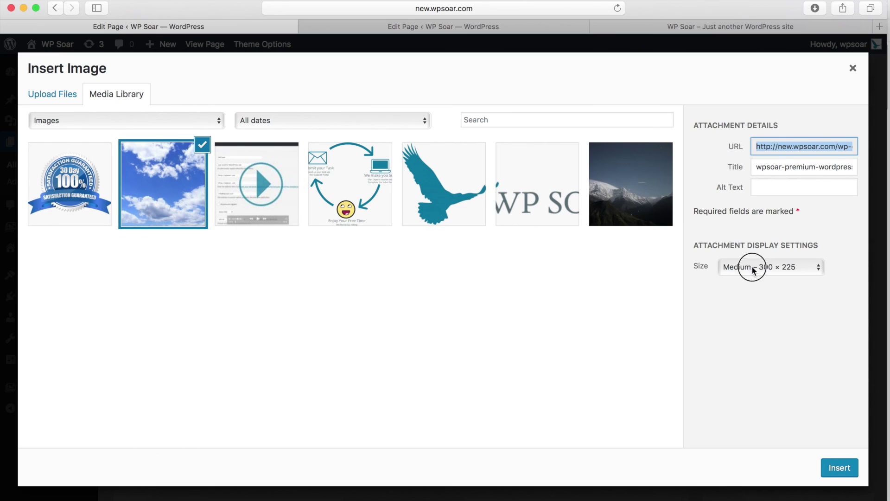
pyautogui.click(754, 271)
pyautogui.click(763, 291)
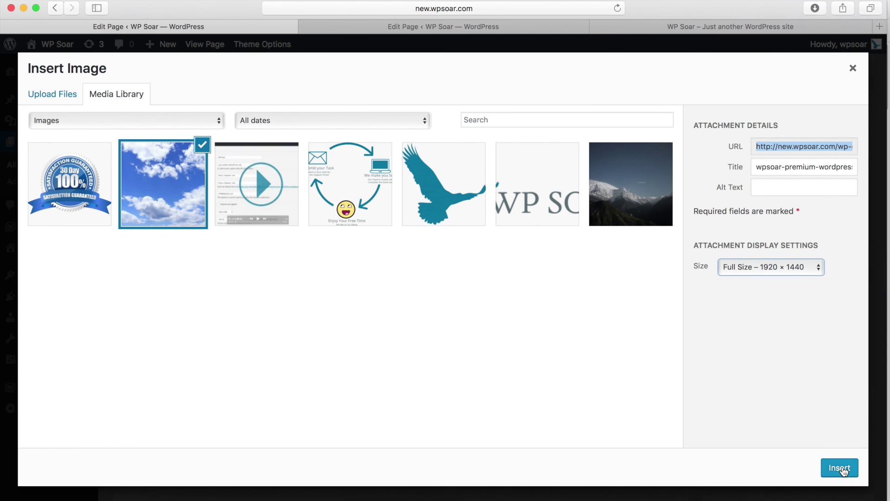
pyautogui.click(842, 470)
# Check the cloud section's layout options, then switch to the live site.
pyautogui.scroll(-3, 348, 259)
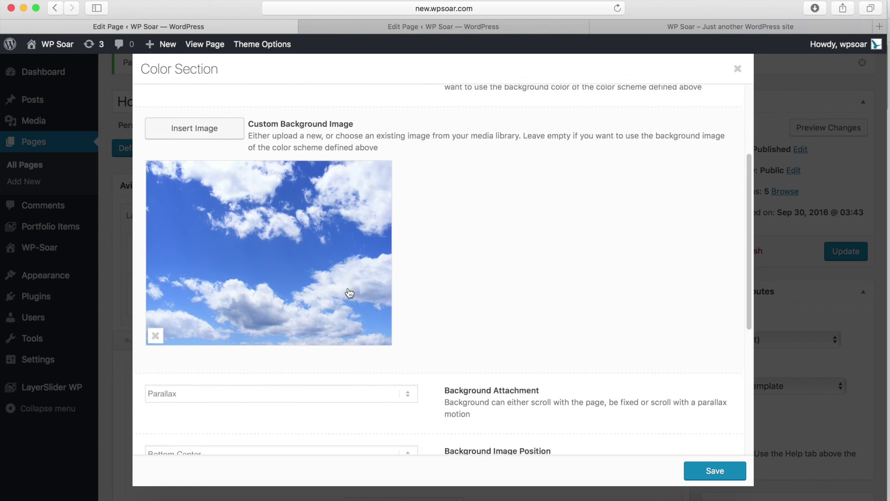
pyautogui.scroll(-5, 349, 292)
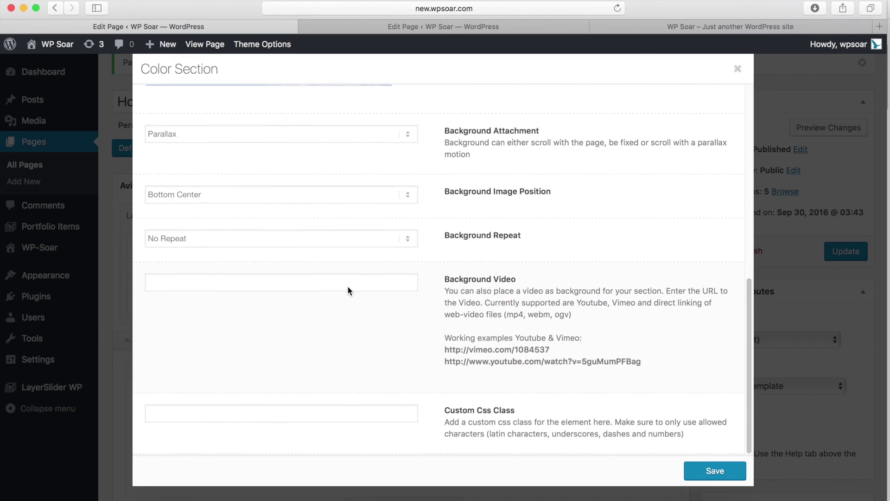
pyautogui.scroll(10, 349, 291)
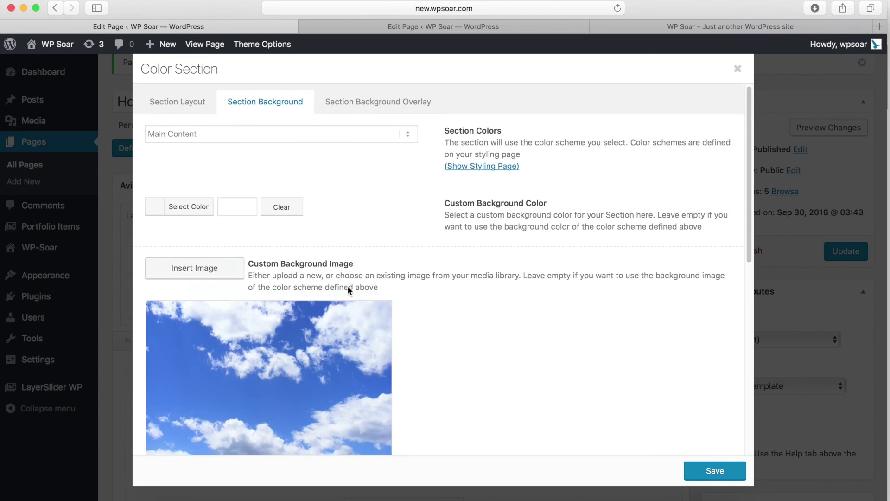
pyautogui.click(192, 110)
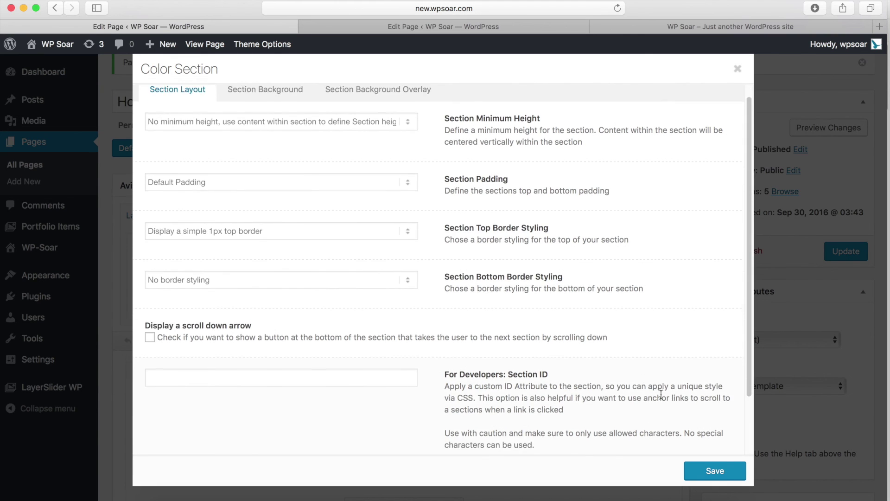
pyautogui.scroll(-1, 662, 392)
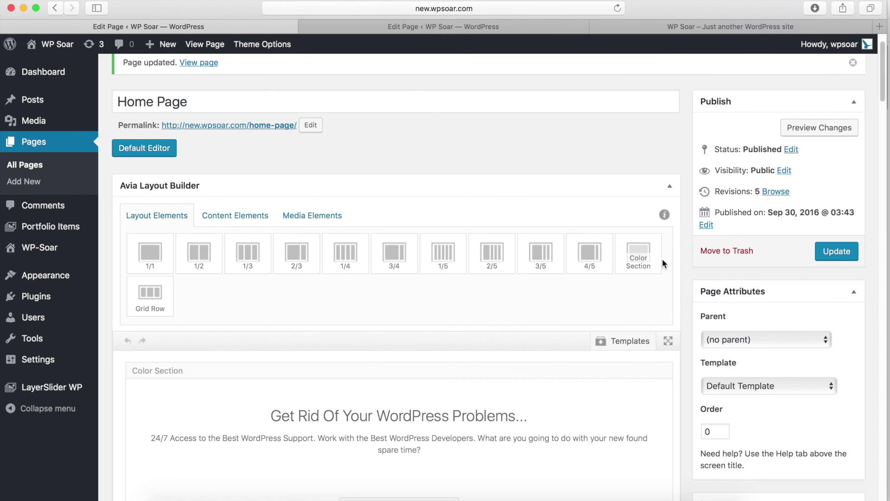
pyautogui.click(669, 28)
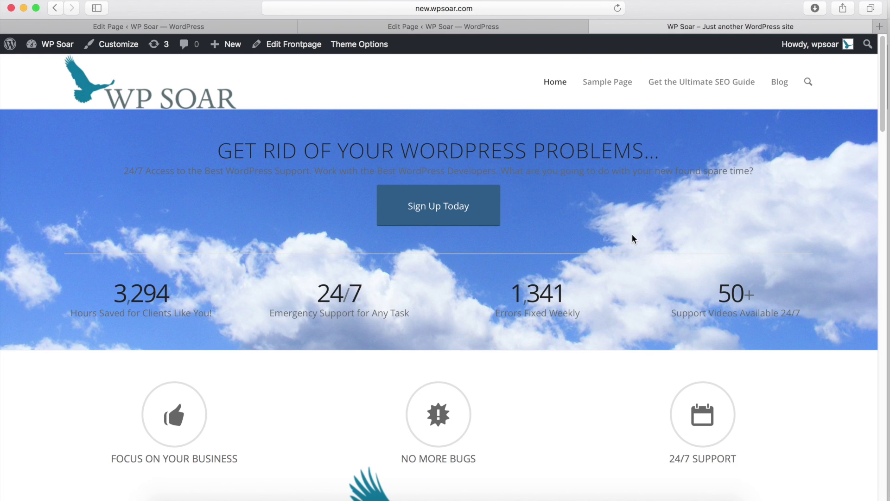
# Scroll the live homepage from the cloud hero down to the guarantee block and footer.
pyautogui.scroll(-4, 527, 160)
pyautogui.scroll(-3, 527, 160)
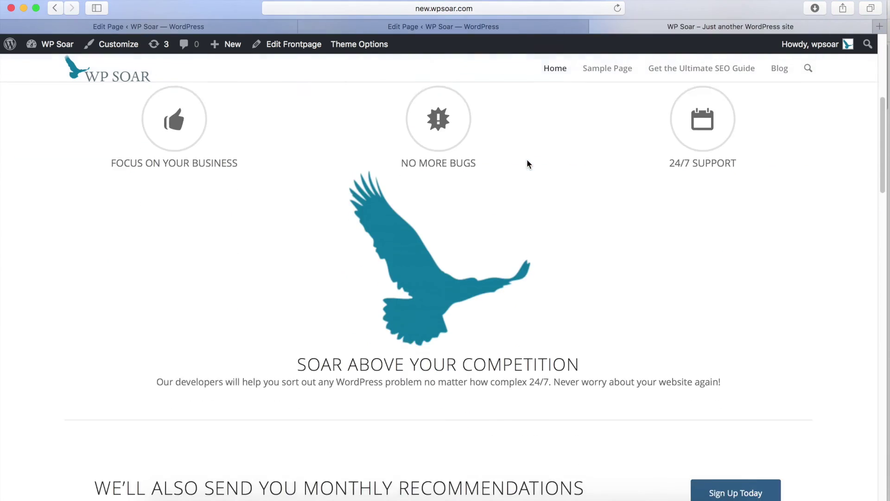
pyautogui.scroll(6, 533, 204)
pyautogui.scroll(-2, 542, 231)
pyautogui.scroll(2, 542, 230)
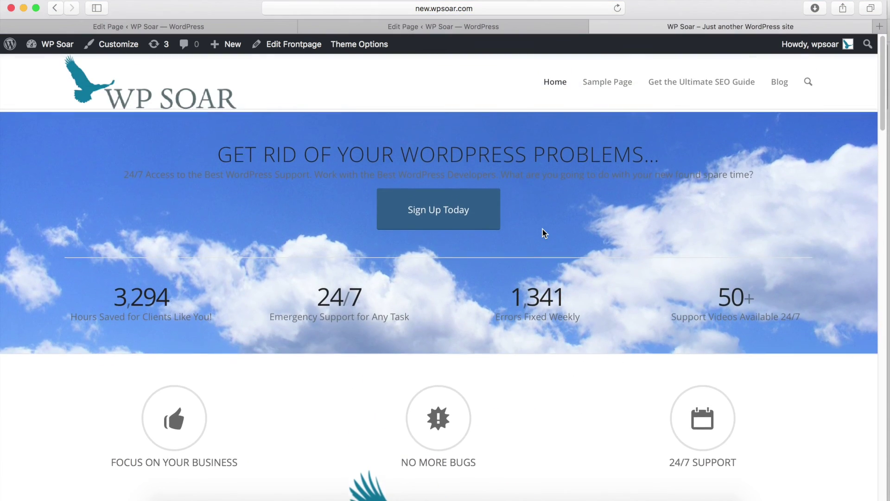
pyautogui.scroll(-4, 543, 230)
pyautogui.scroll(-10, 544, 232)
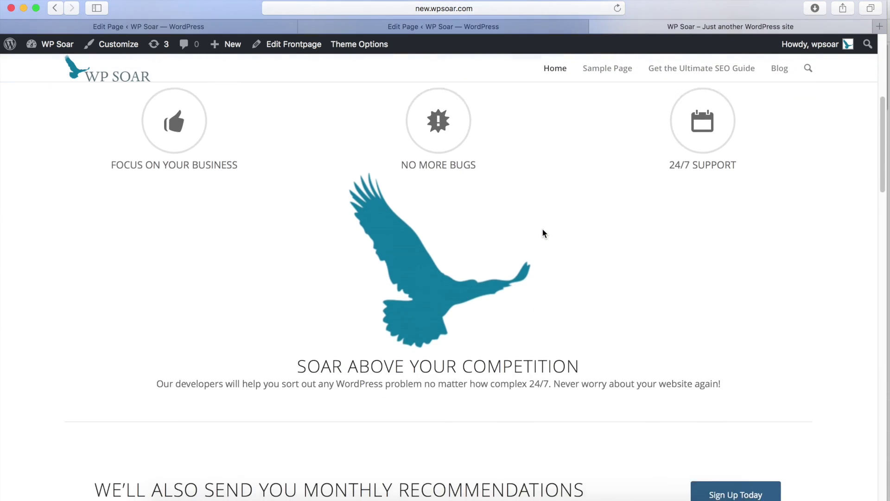
pyautogui.scroll(-12, 531, 235)
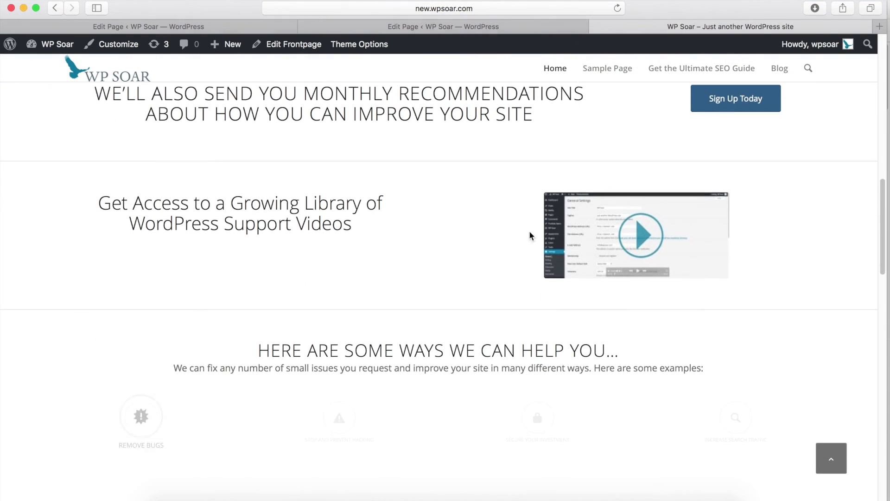
pyautogui.scroll(-5, 482, 207)
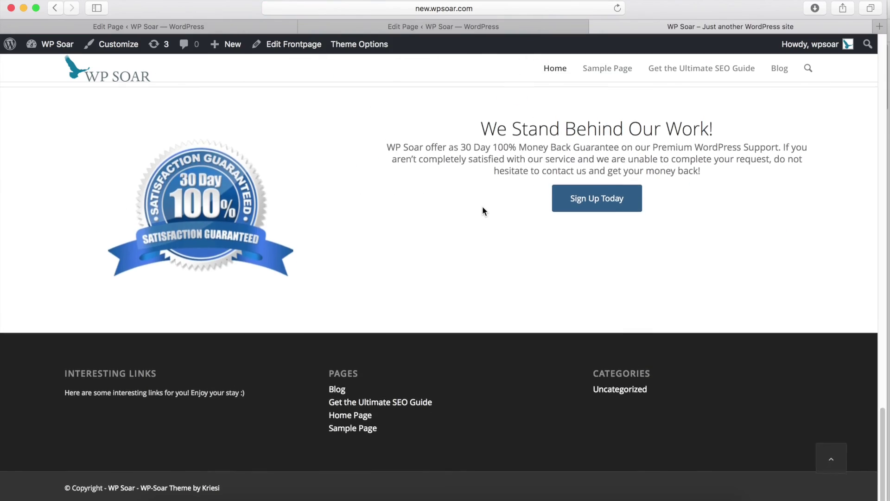
pyautogui.scroll(15, 482, 207)
pyautogui.scroll(10, 482, 211)
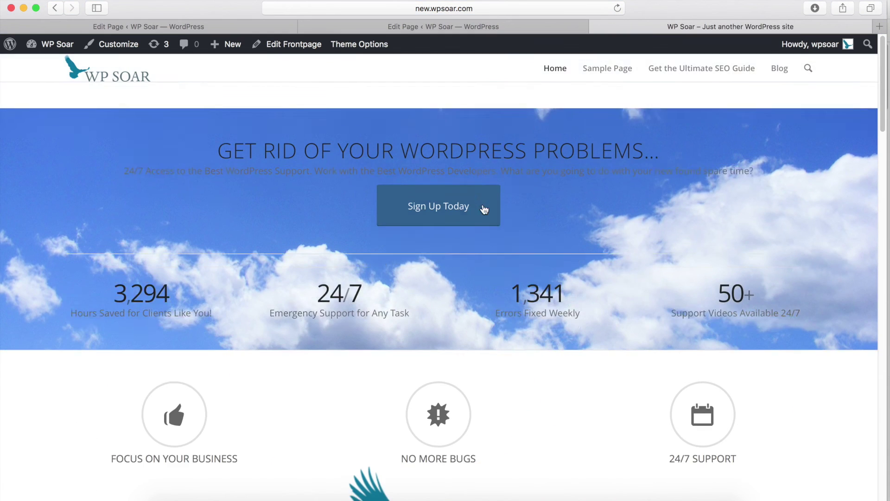
# Give the guarantee Color Section a light-blue #7bb0e7 background.
pyautogui.click(175, 32)
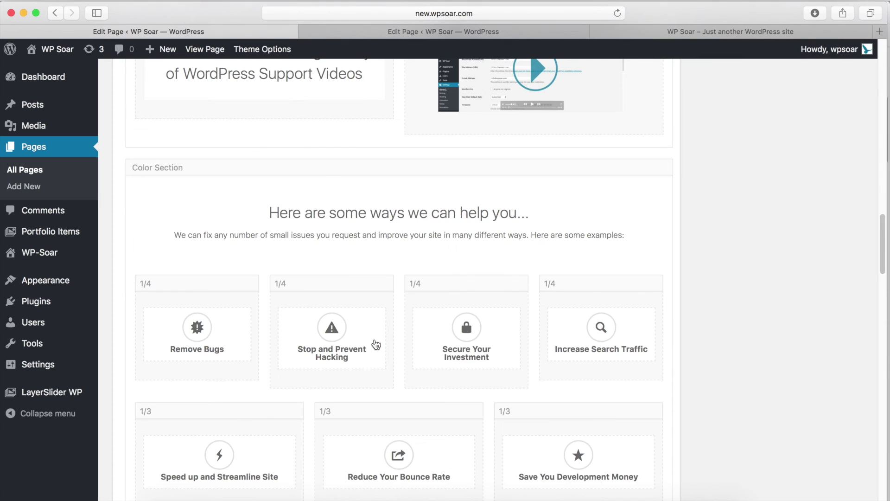
pyautogui.scroll(-1, 617, 258)
pyautogui.scroll(-15, 617, 258)
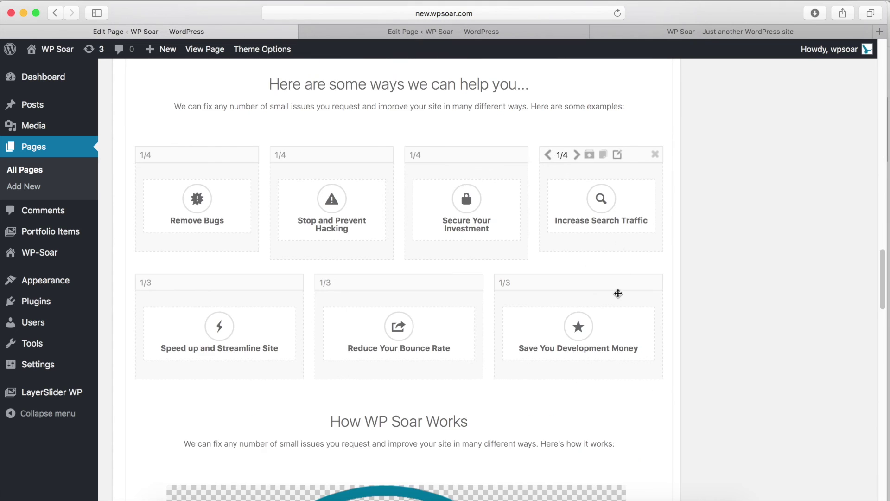
pyautogui.scroll(-10, 423, 288)
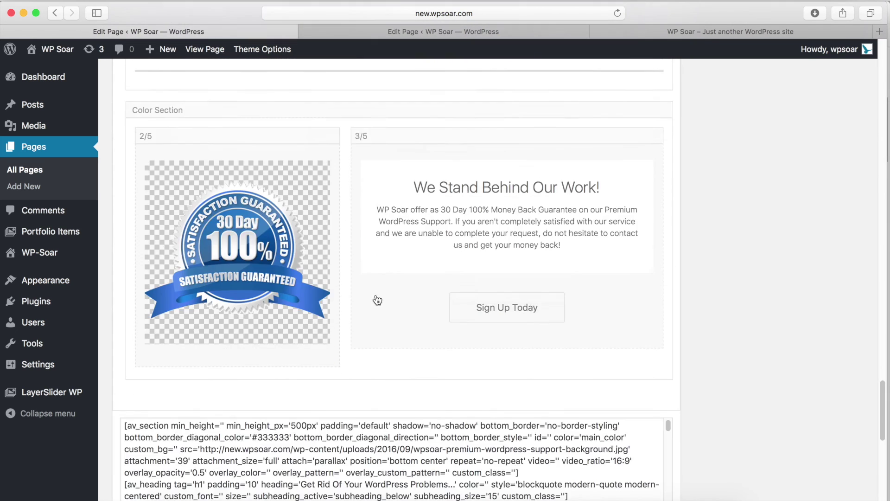
pyautogui.scroll(7, 334, 222)
pyautogui.click(164, 280)
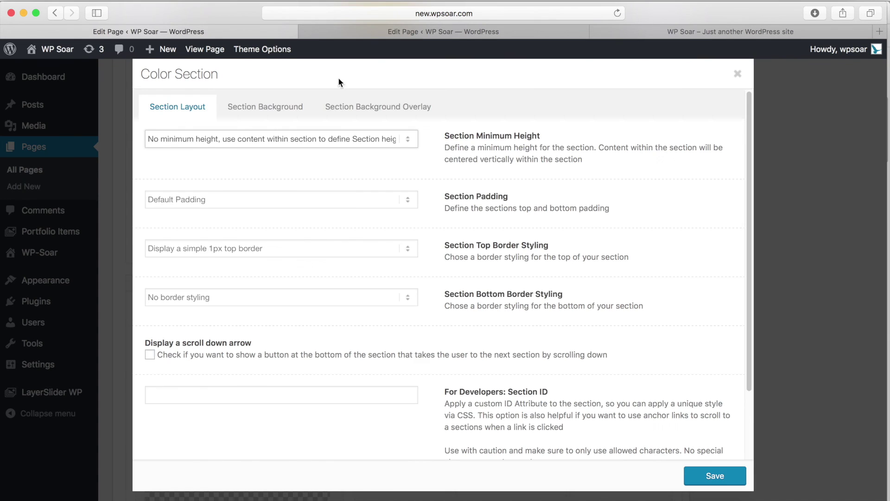
pyautogui.click(298, 110)
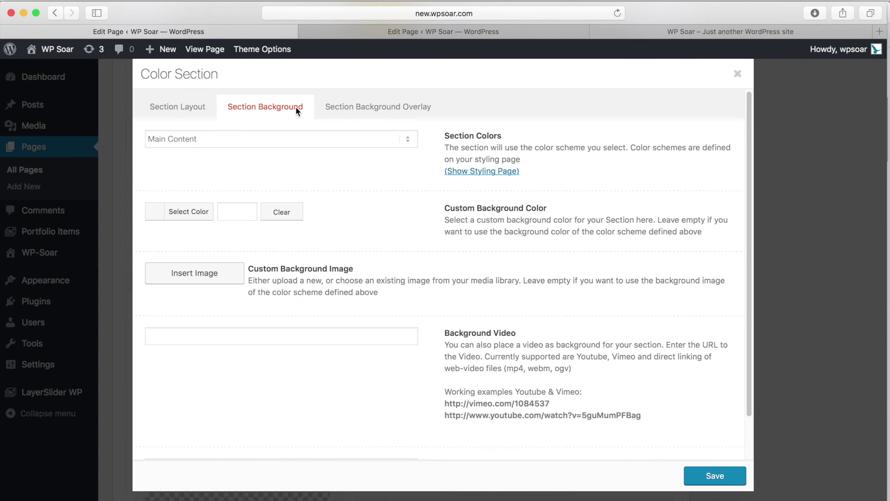
pyautogui.click(232, 216)
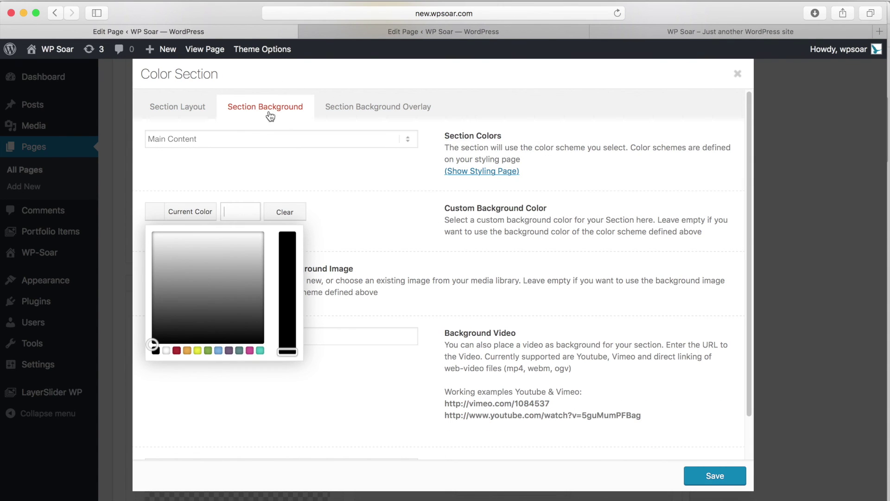
pyautogui.write('#7bb0e7')
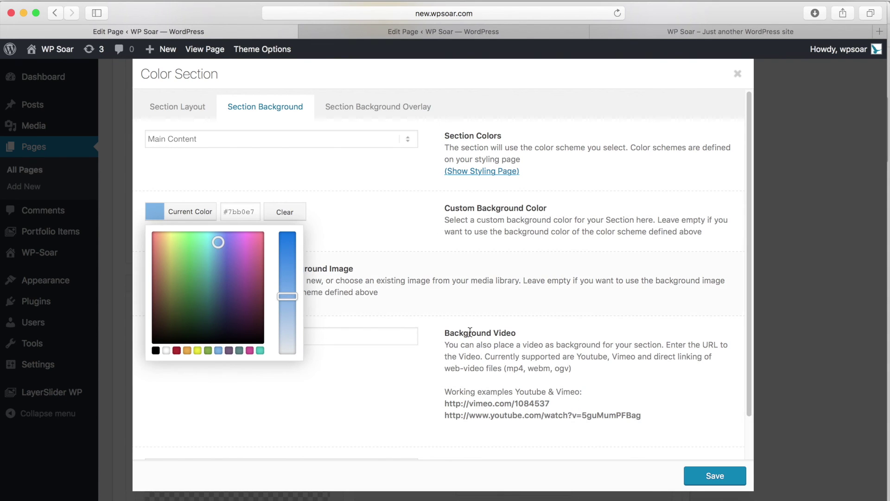
pyautogui.click(701, 476)
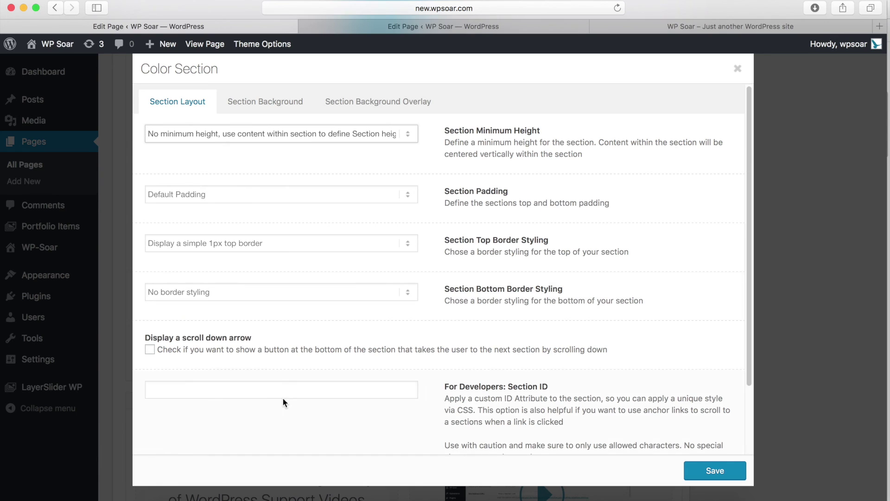
# Apply the same #7bb0e7 background to the support-videos section and update the Home Page.
pyautogui.click(266, 103)
pyautogui.click(235, 207)
pyautogui.write('#7bb0e7')
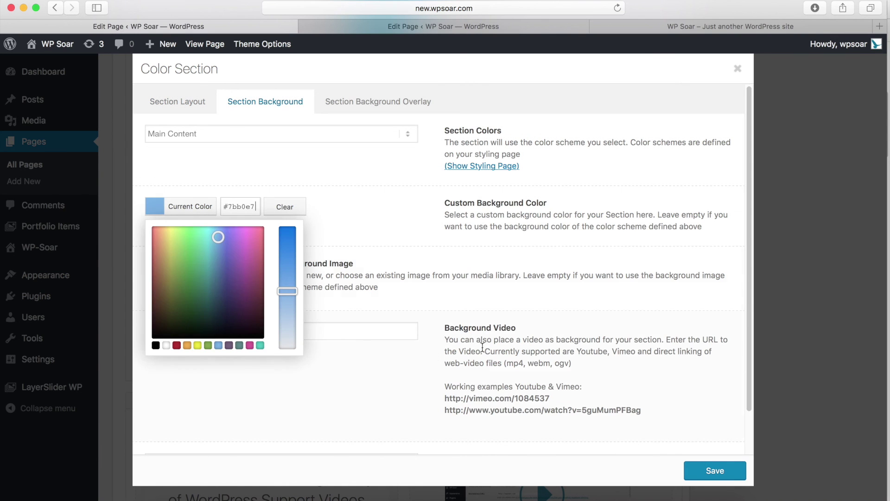
pyautogui.click(715, 471)
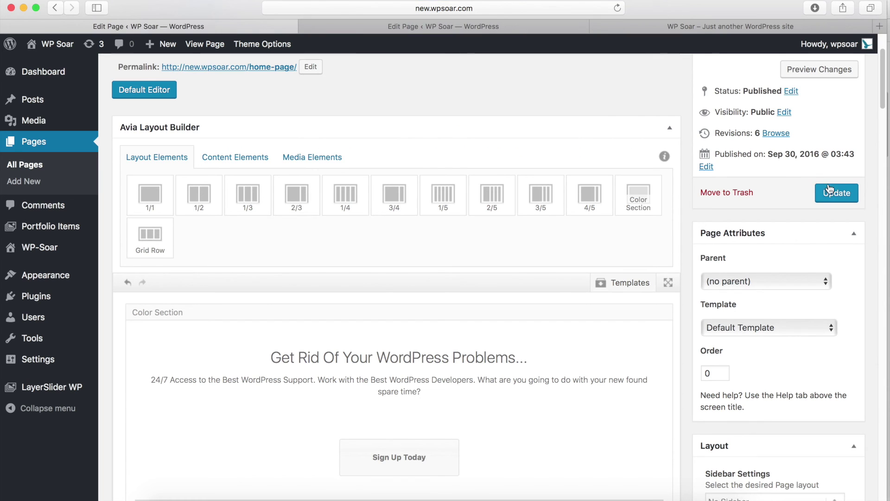
pyautogui.click(830, 190)
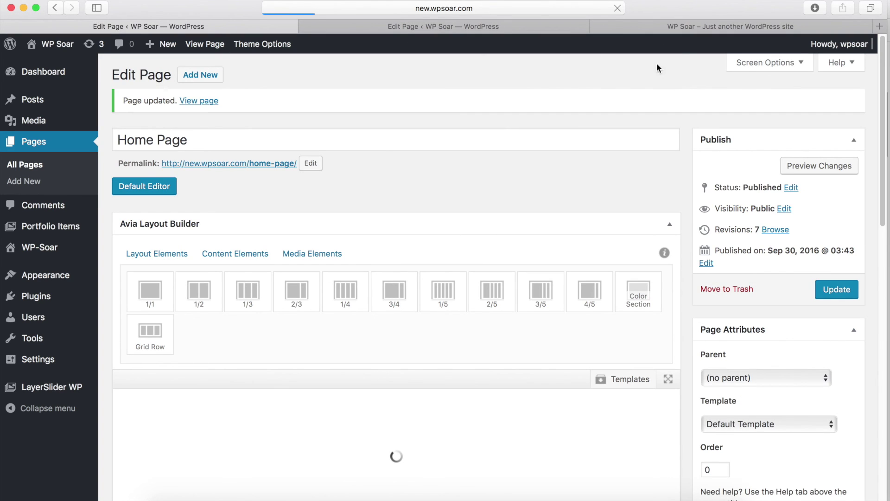
# Preview the homepage and scroll through to check the light-blue videos and guarantee sections.
pyautogui.click(817, 165)
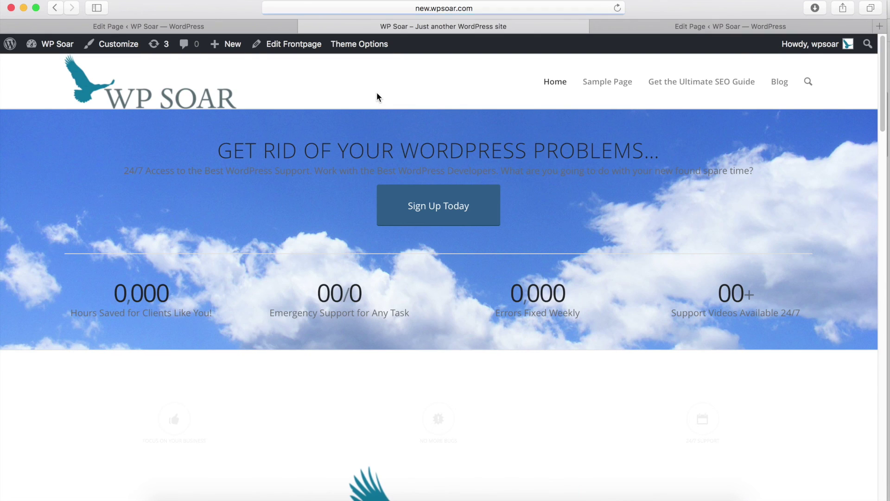
pyautogui.scroll(-10, 441, 207)
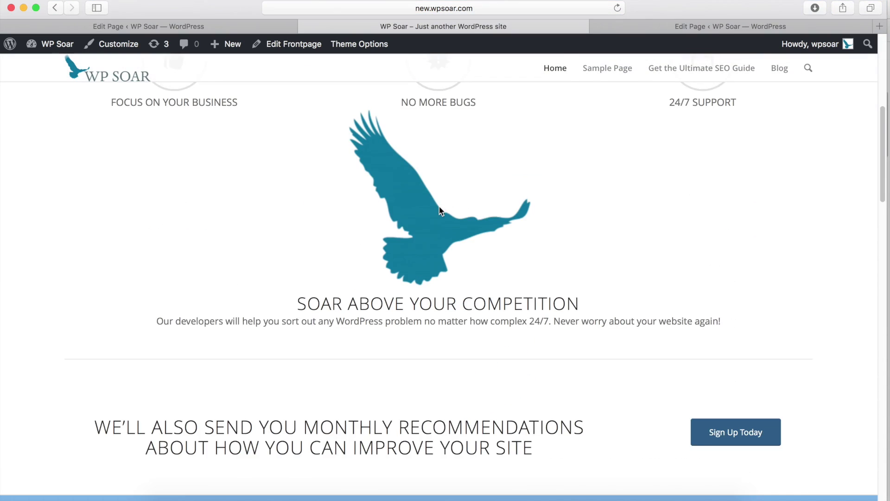
pyautogui.scroll(-4, 438, 206)
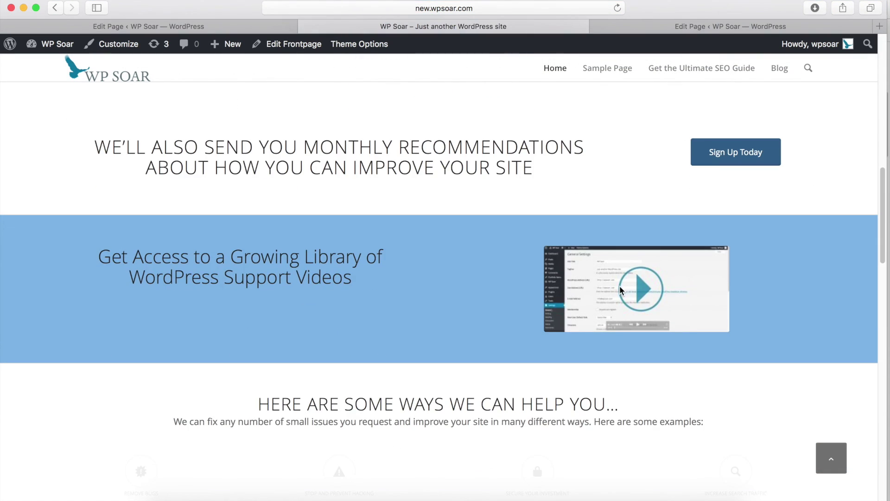
pyautogui.scroll(-10, 611, 265)
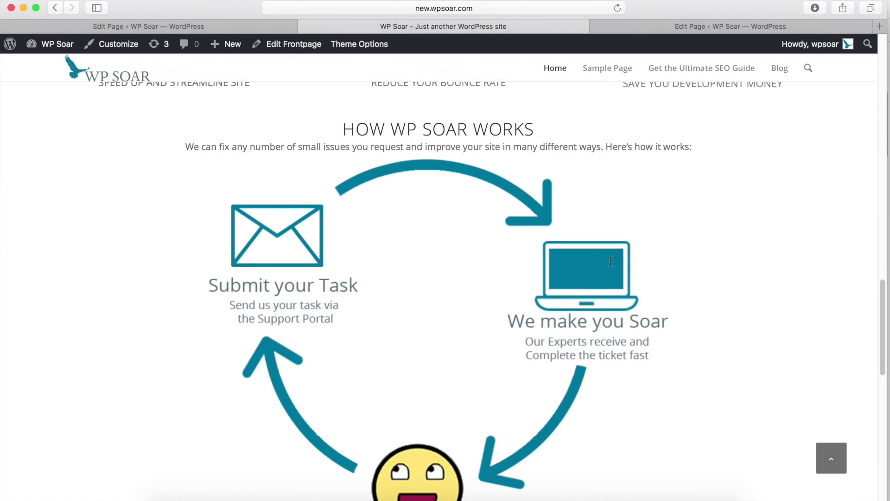
pyautogui.scroll(-10, 610, 266)
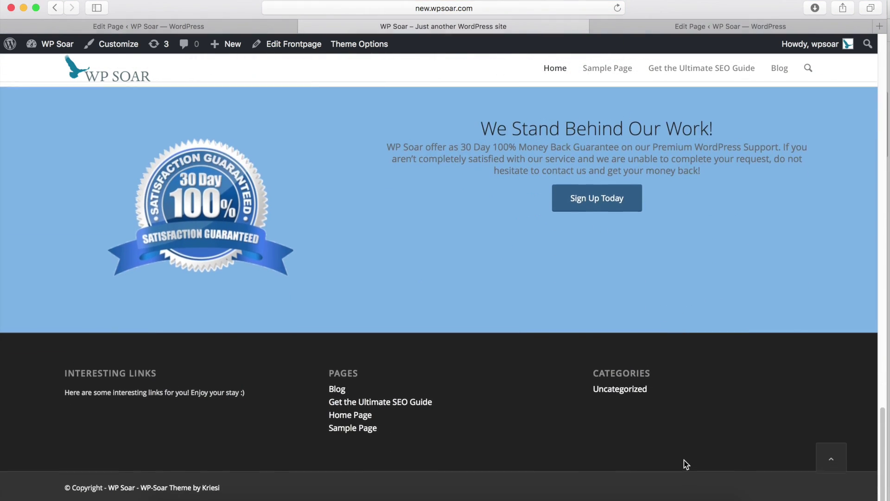
pyautogui.scroll(10, 684, 461)
pyautogui.scroll(15, 684, 464)
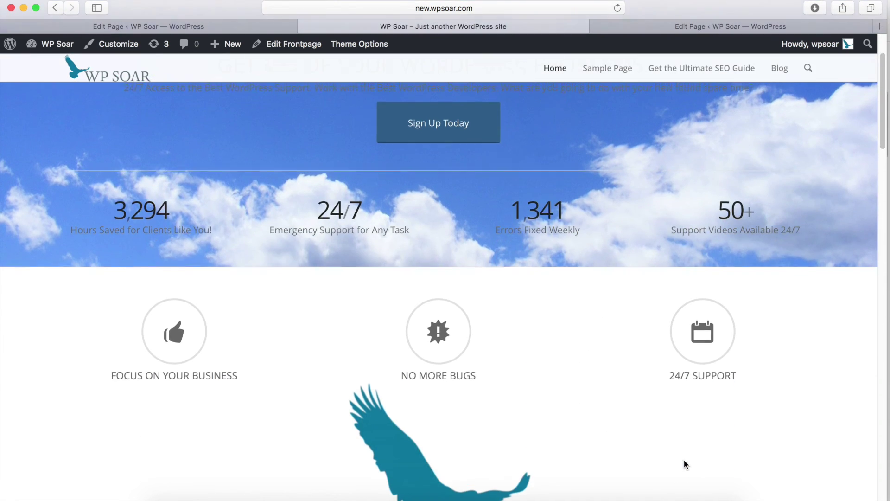
pyautogui.scroll(-15, 603, 324)
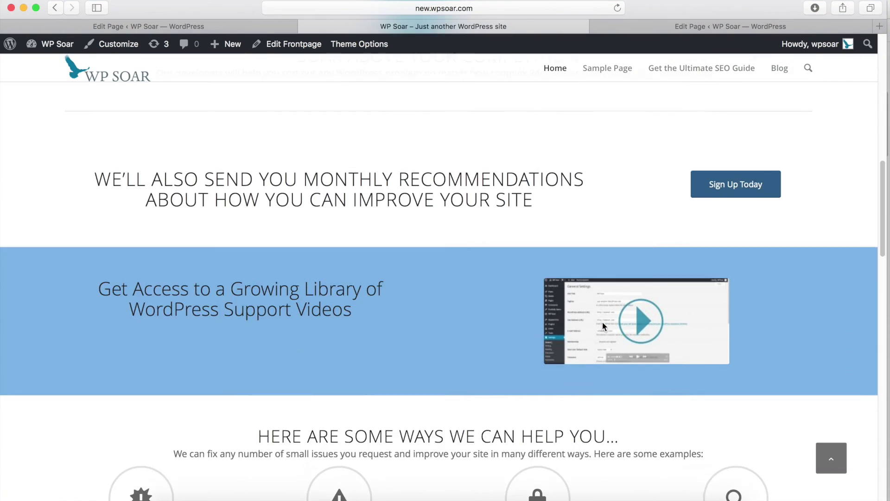